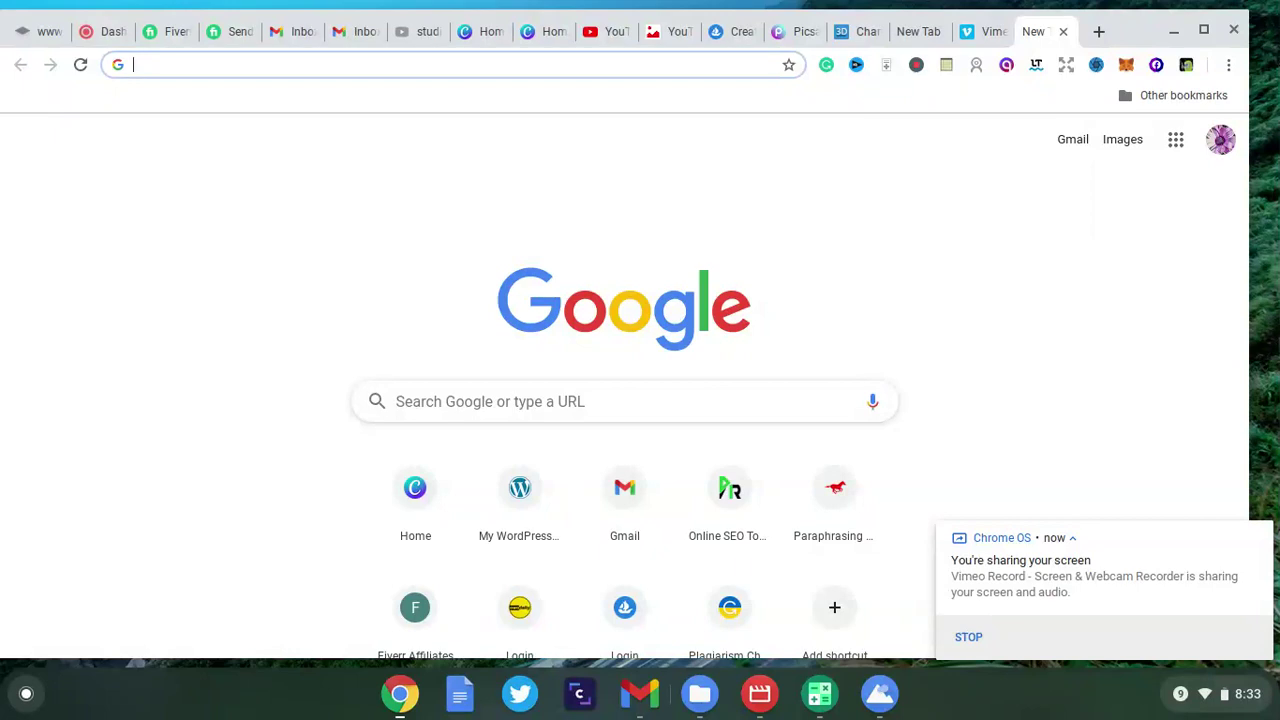
Switch to OpenSea and open the Art category of the marketplace.
click(724, 31)
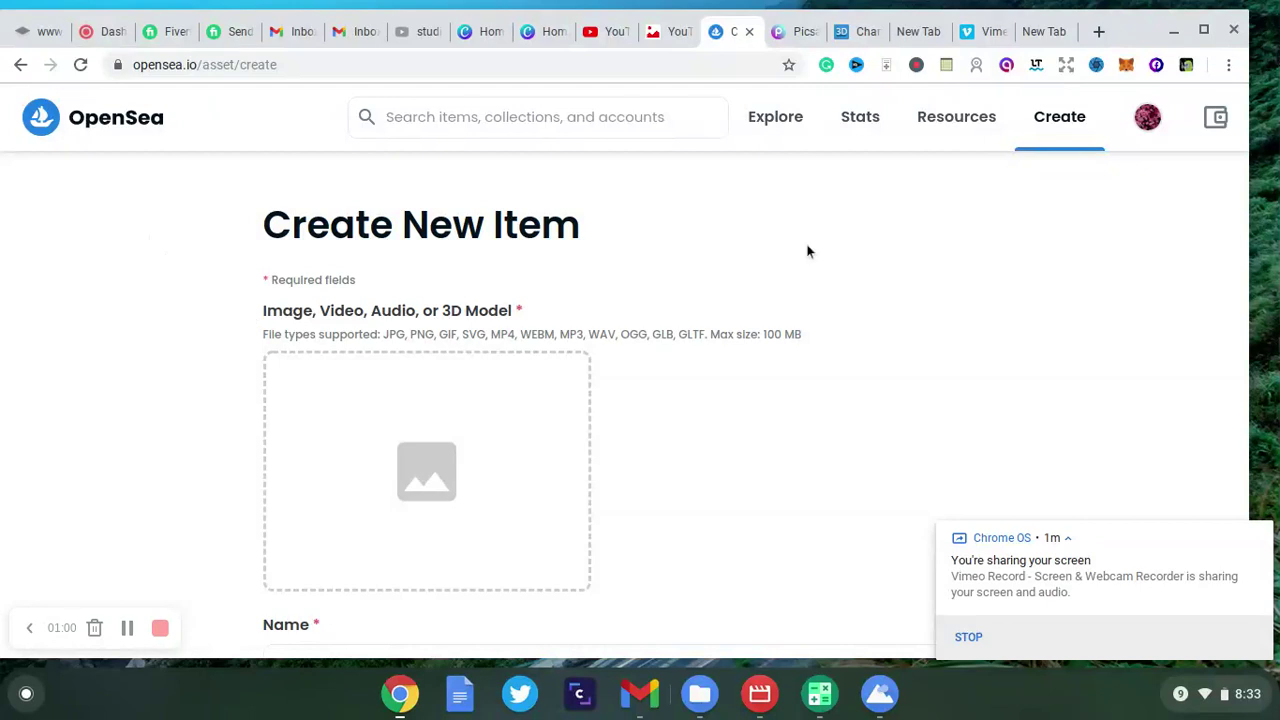
mouse_move(780, 120)
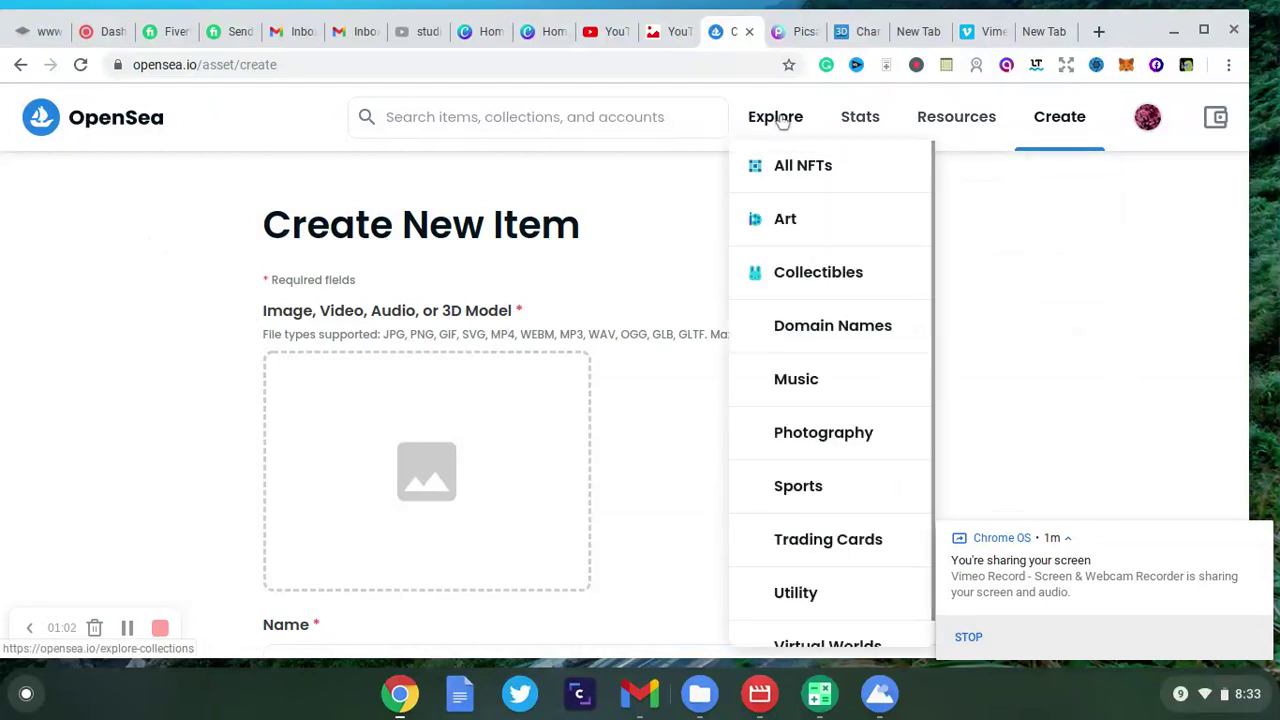
click(795, 220)
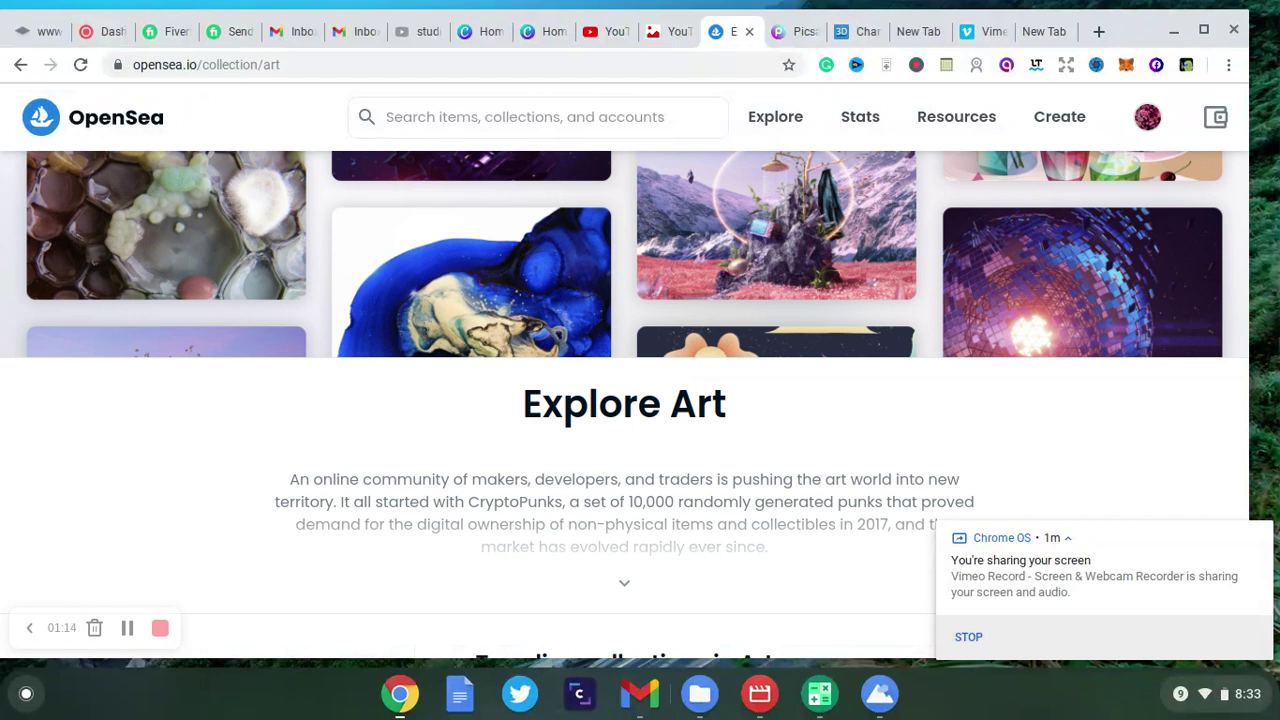
Look through the listing of all NFTs, examining their artwork and prices, and return to the item creation page.
mouse_move(778, 124)
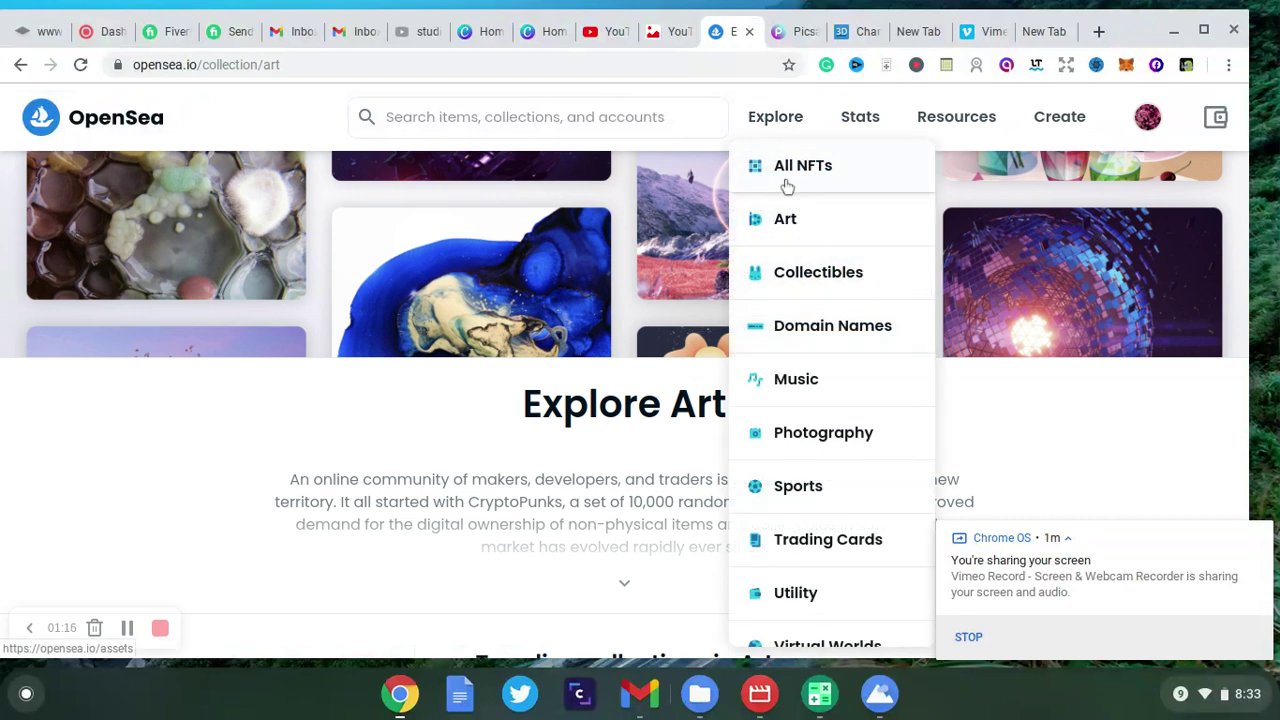
click(790, 177)
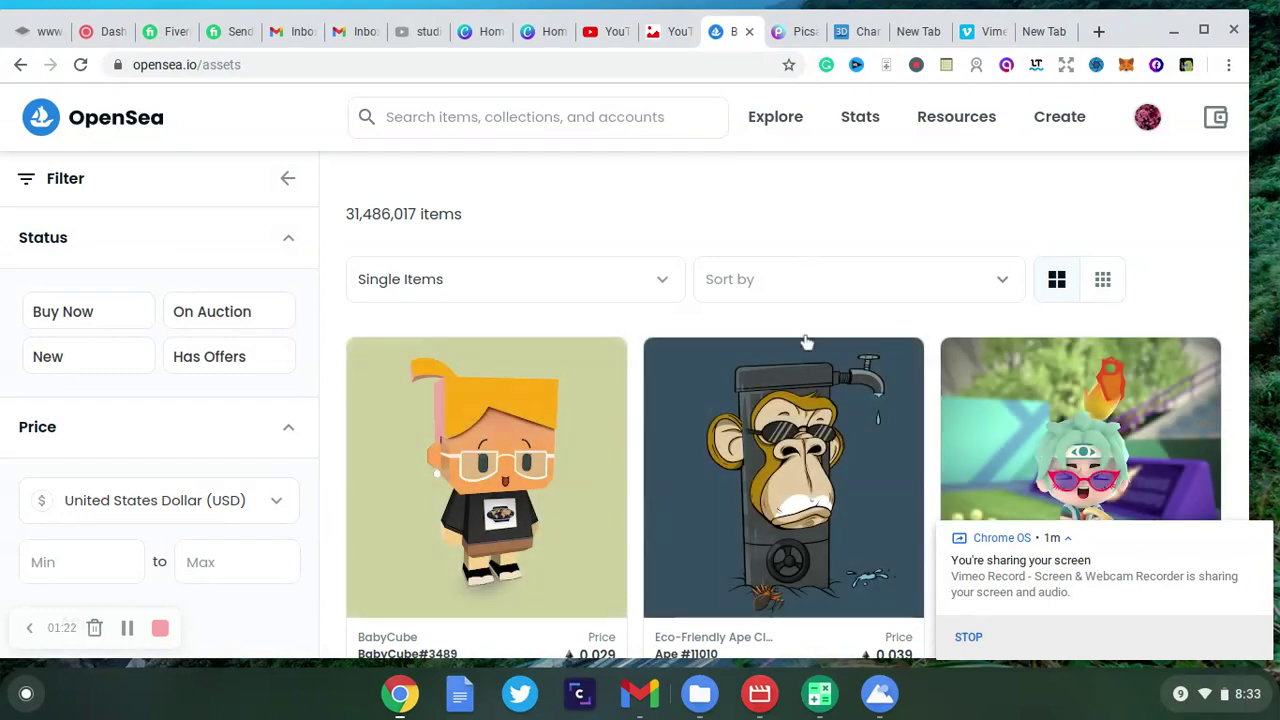
scroll(1206, 271, down, 2)
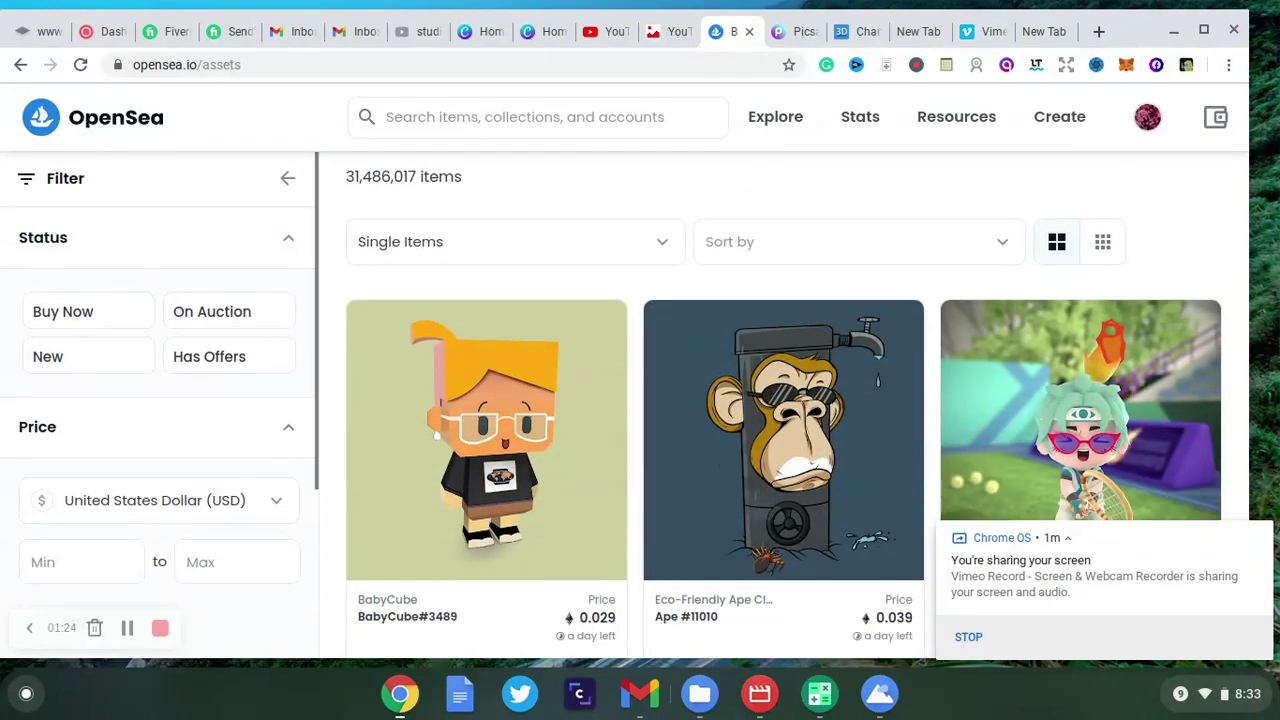
scroll(830, 440, down, 3)
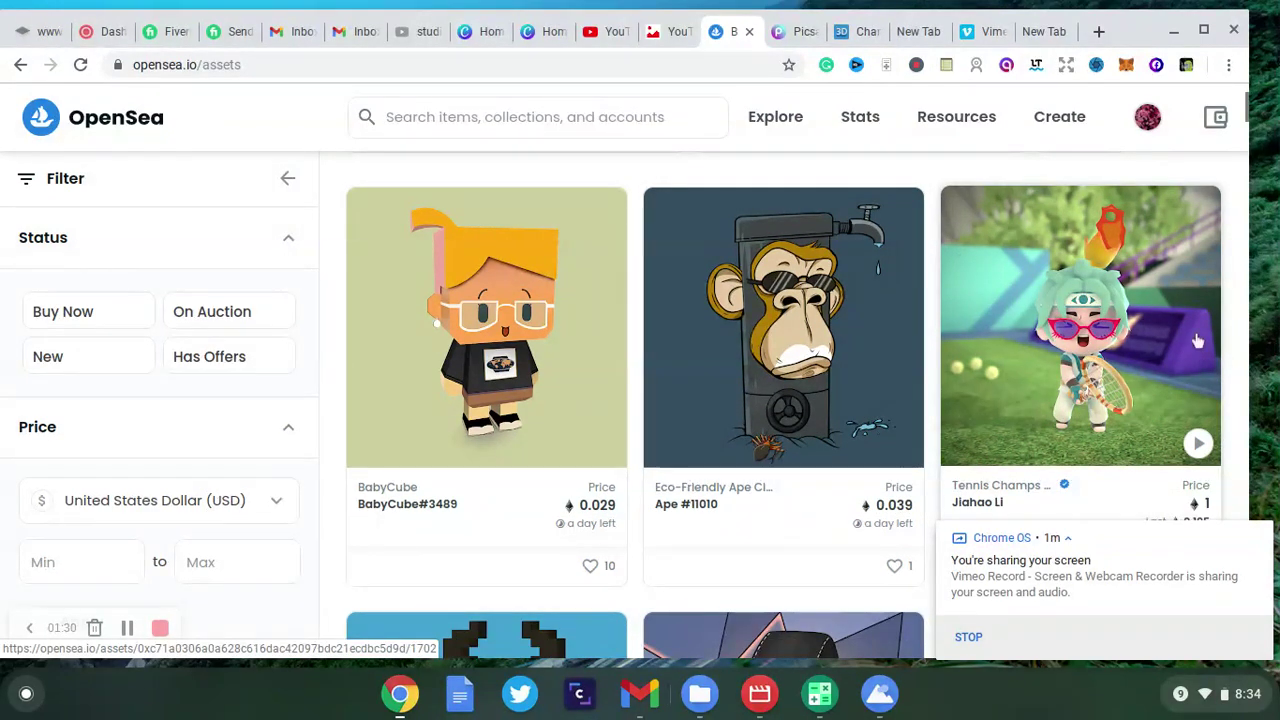
scroll(1197, 341, down, 4)
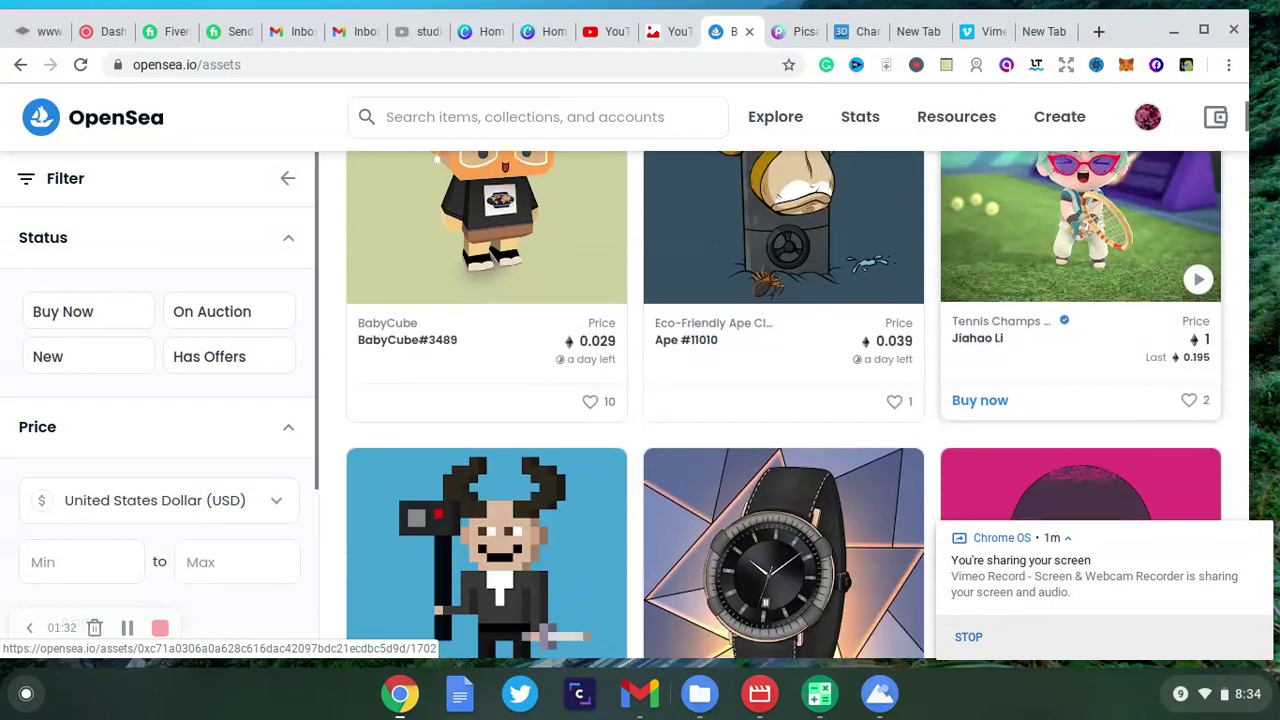
scroll(786, 405, down, 3)
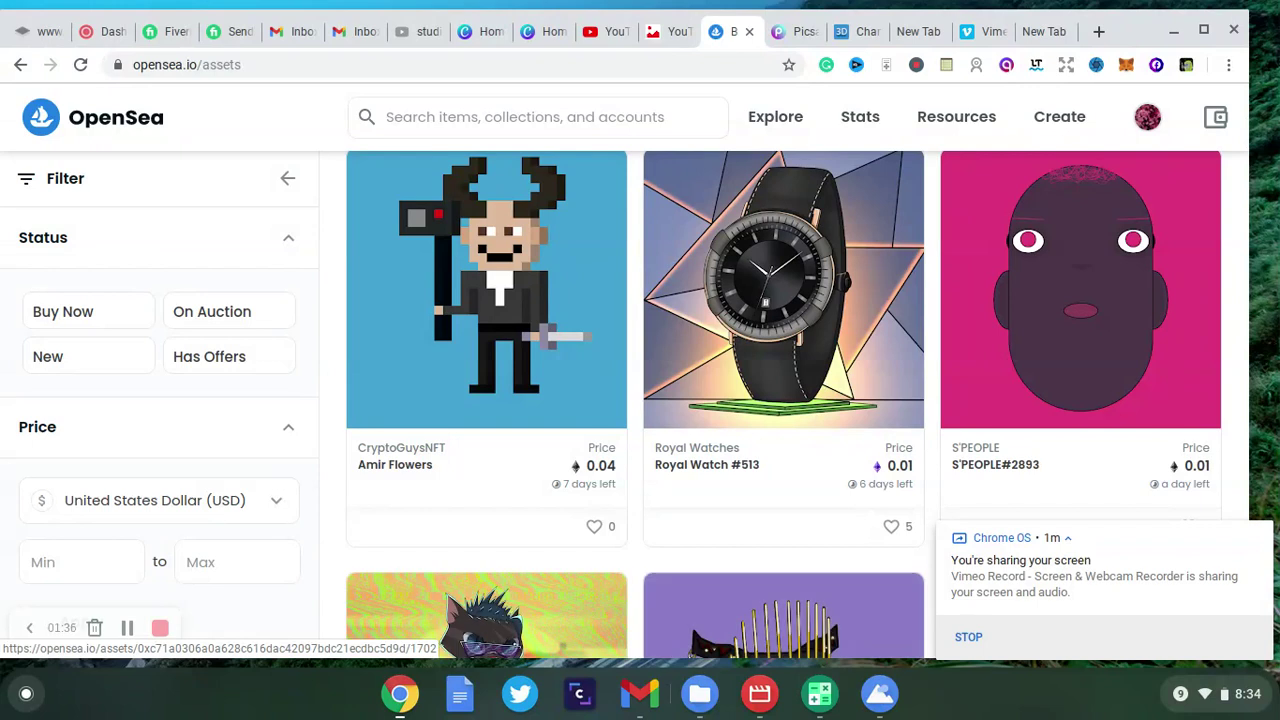
scroll(786, 405, down, 2)
scroll(786, 405, down, 2)
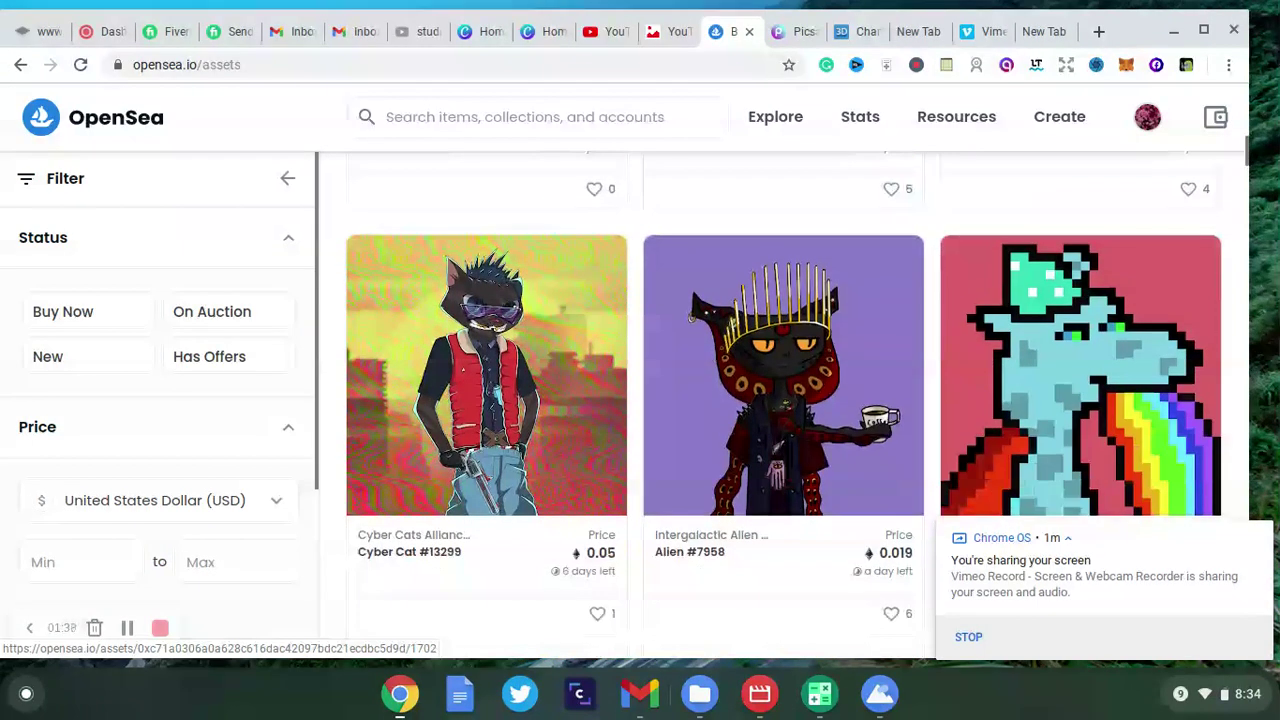
scroll(786, 405, down, 4)
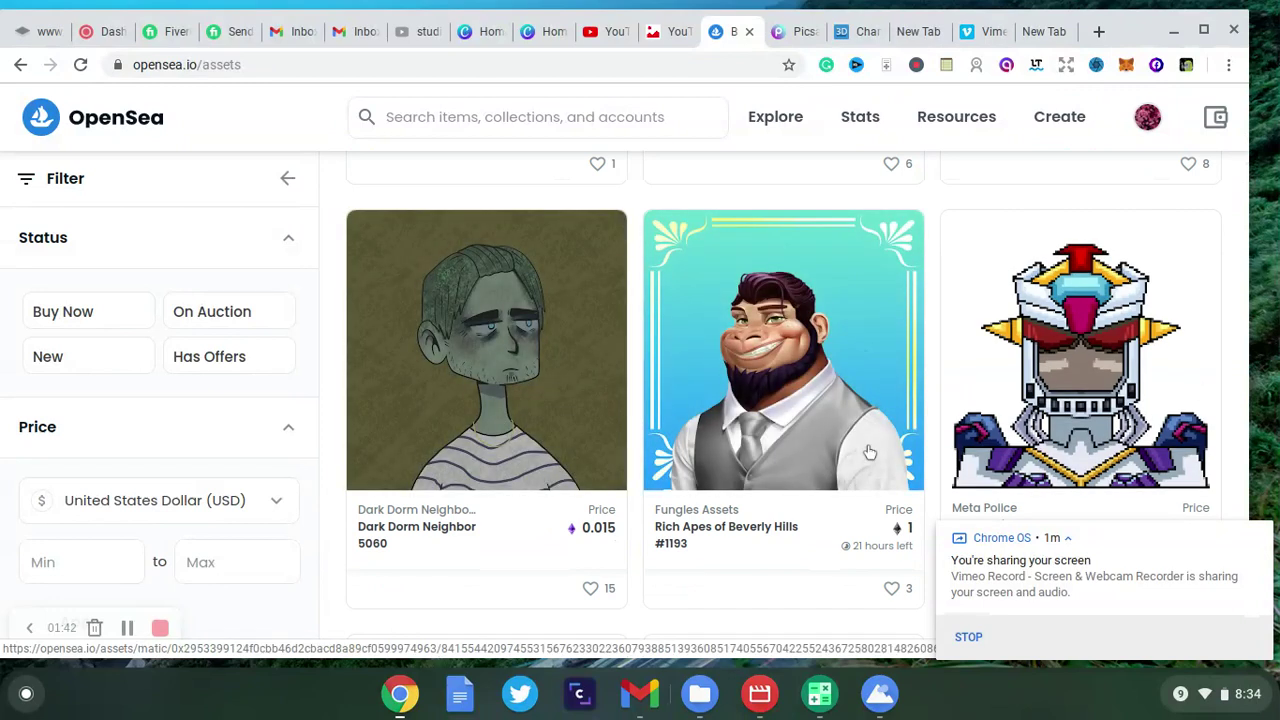
click(1063, 127)
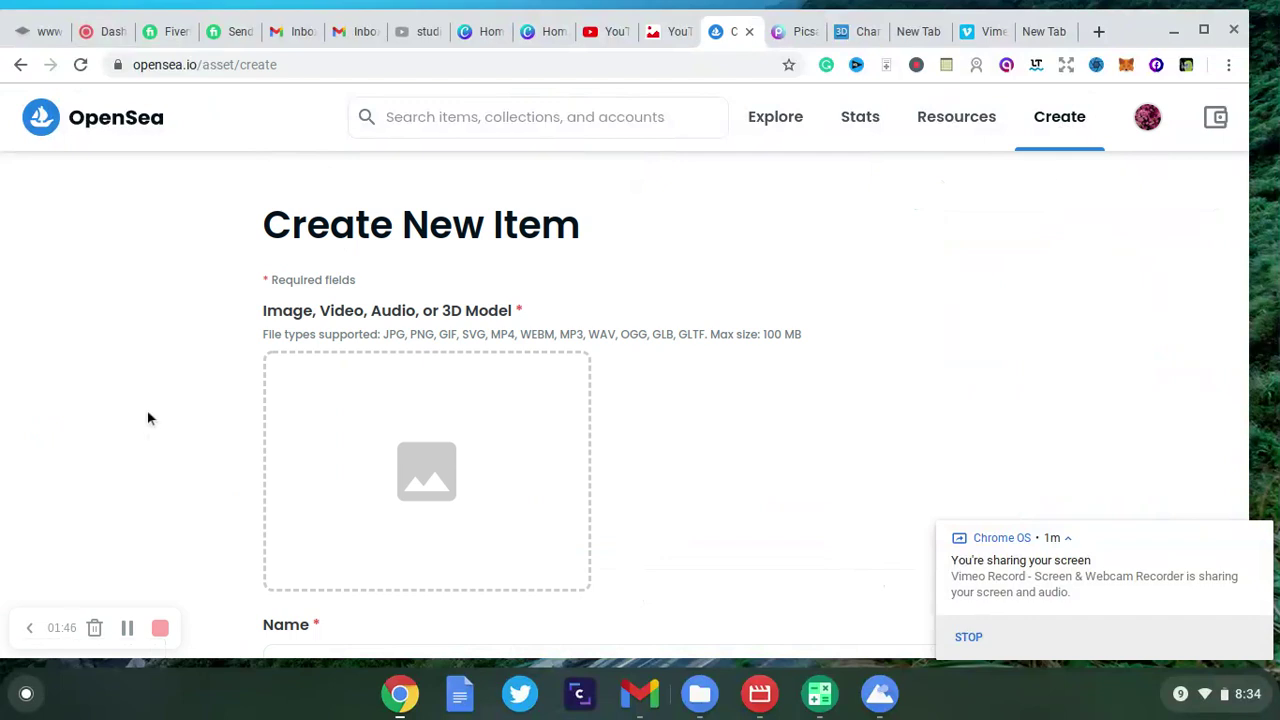
Switch to Free3D, look through the character models and open the free Lego Man model.
click(858, 31)
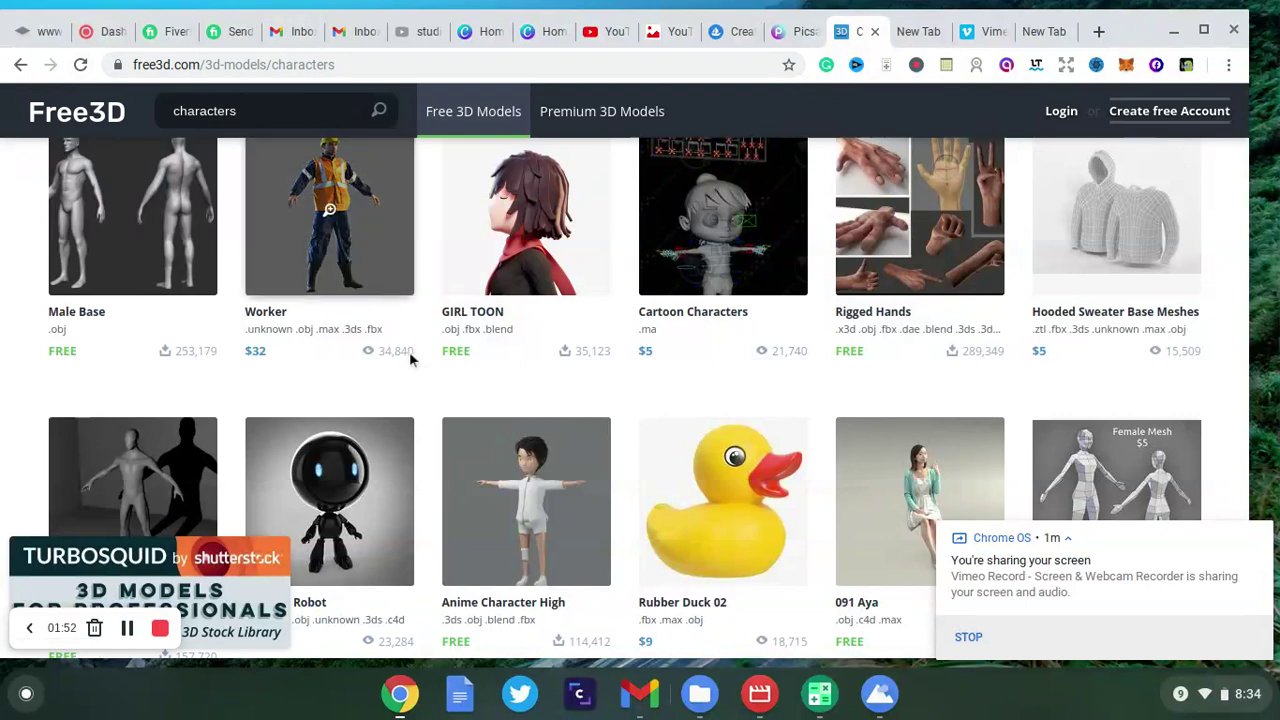
scroll(409, 351, down, 4)
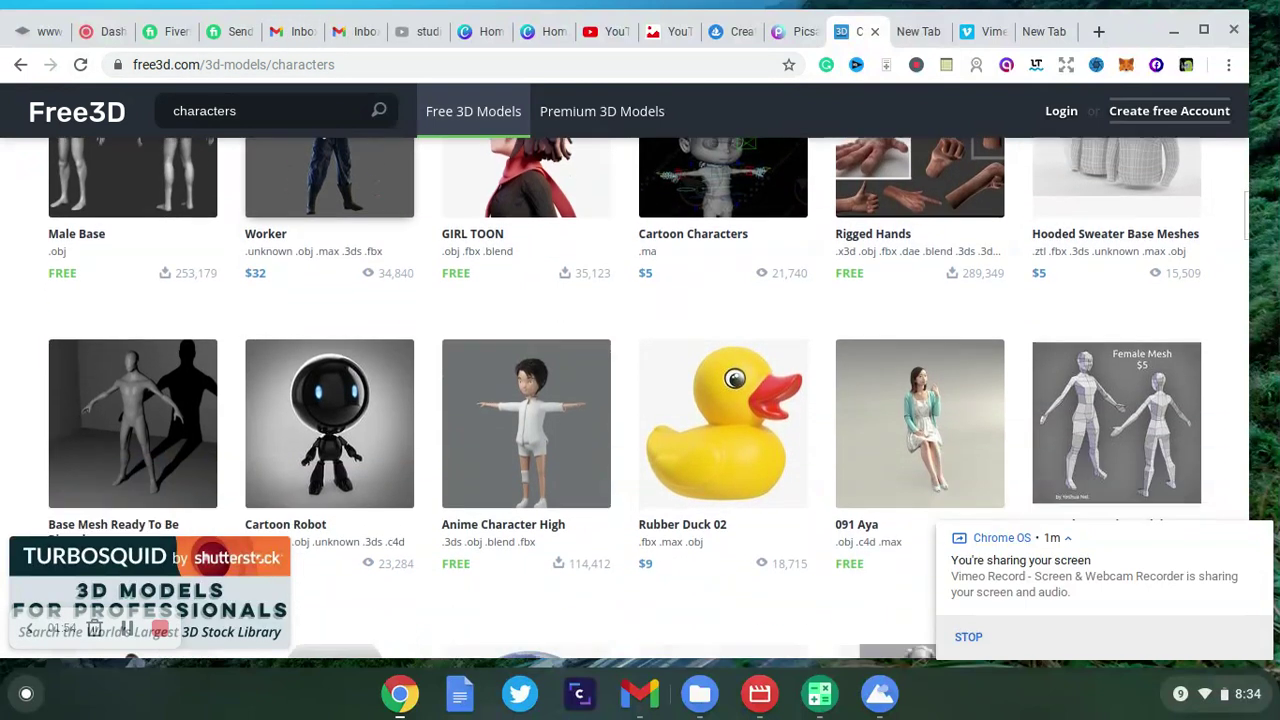
scroll(649, 398, down, 7)
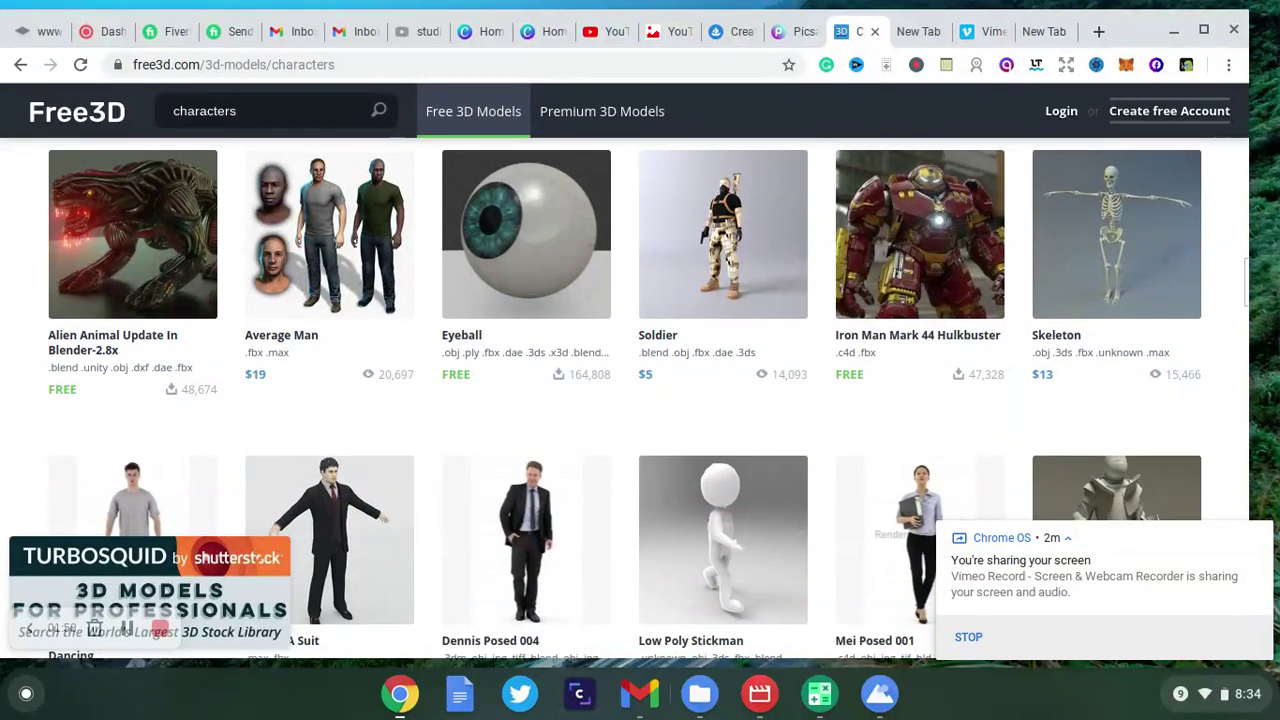
scroll(649, 398, down, 4)
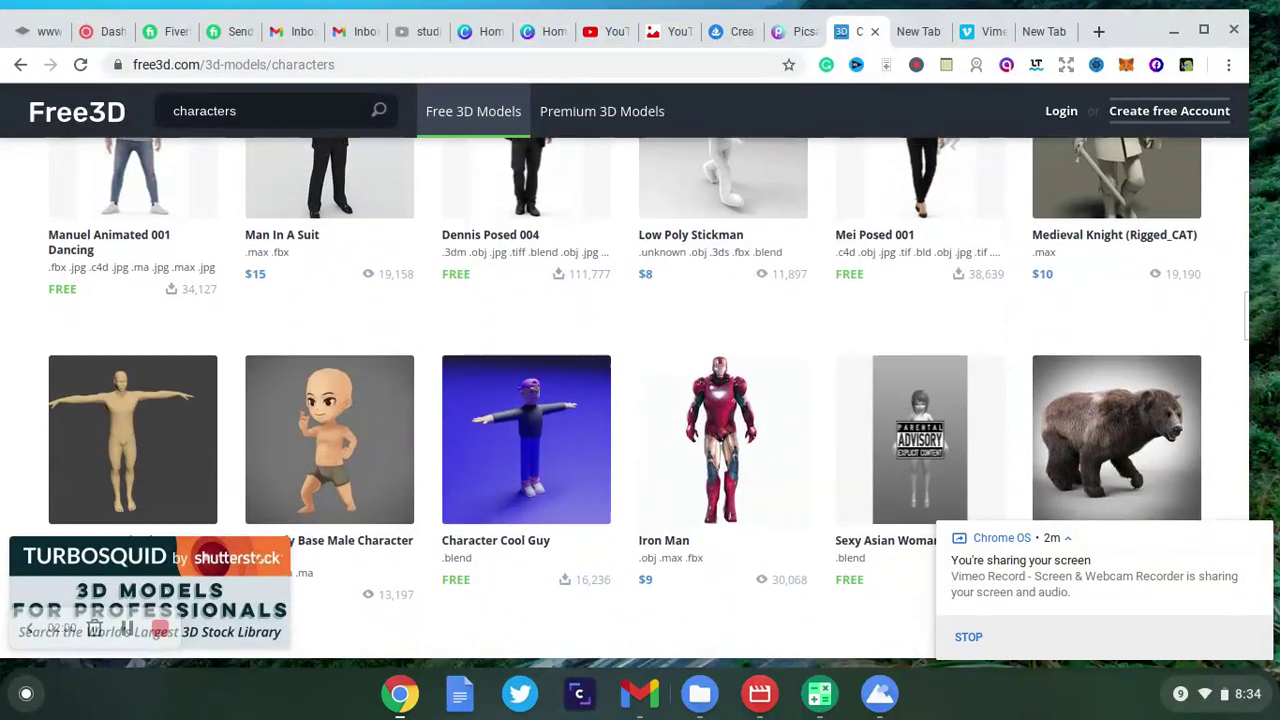
scroll(640, 398, down, 3)
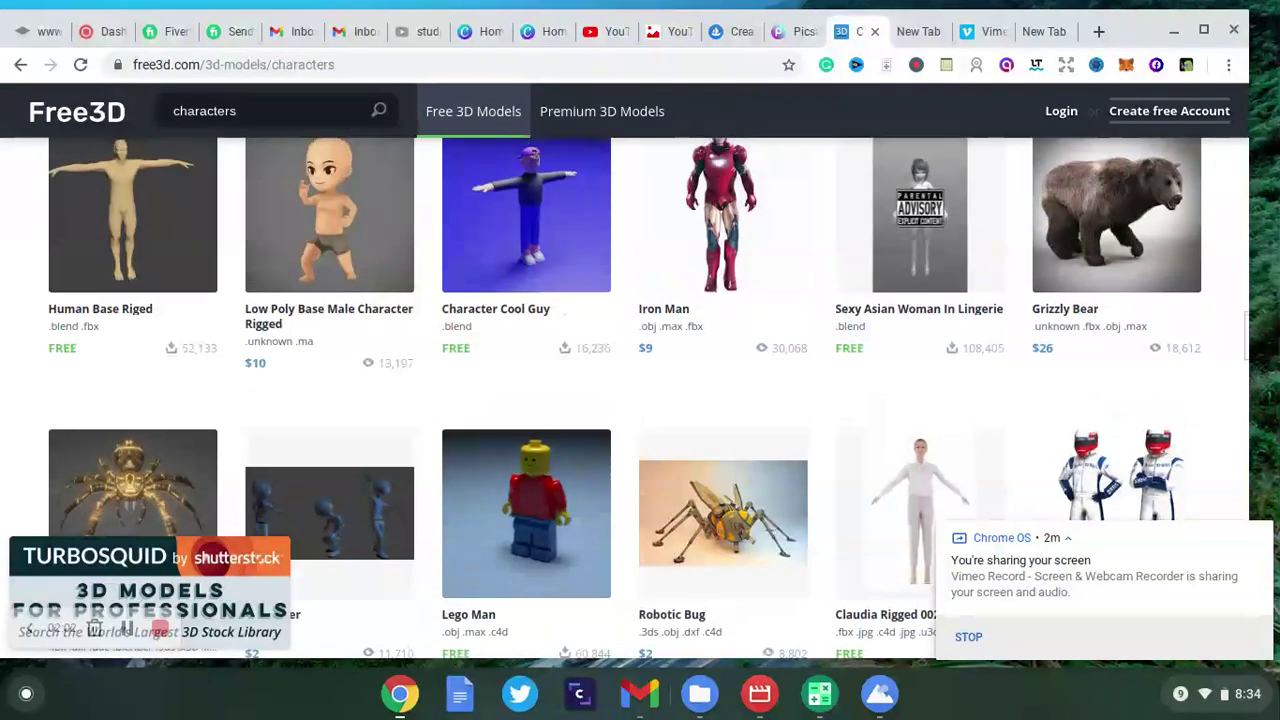
click(462, 555)
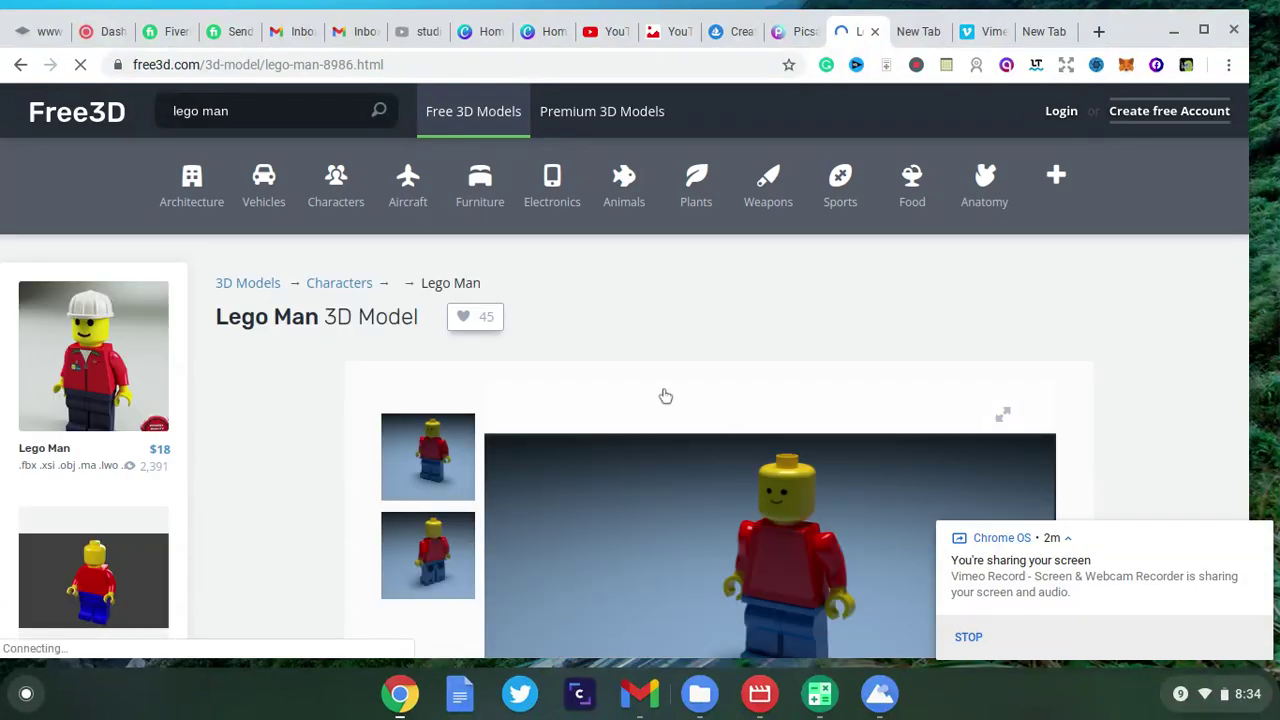
Copy the large preview image of the Lego Man model.
scroll(665, 396, down, 2)
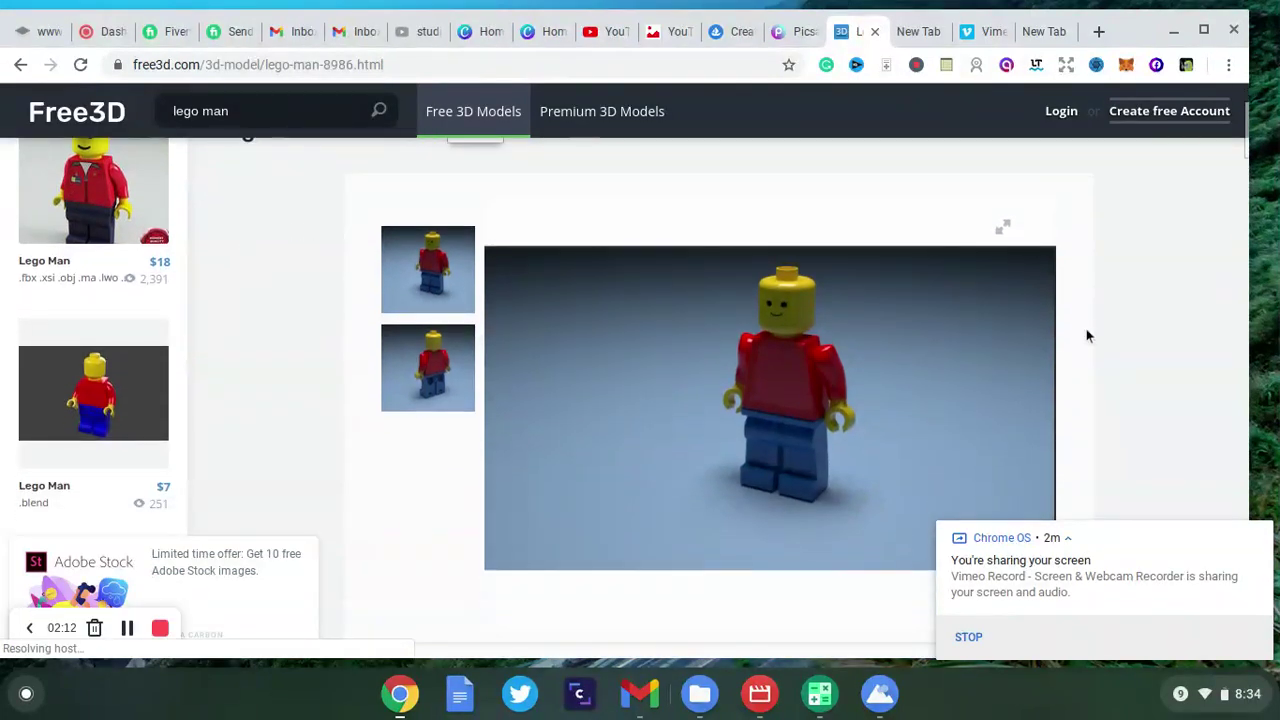
right_click(833, 371)
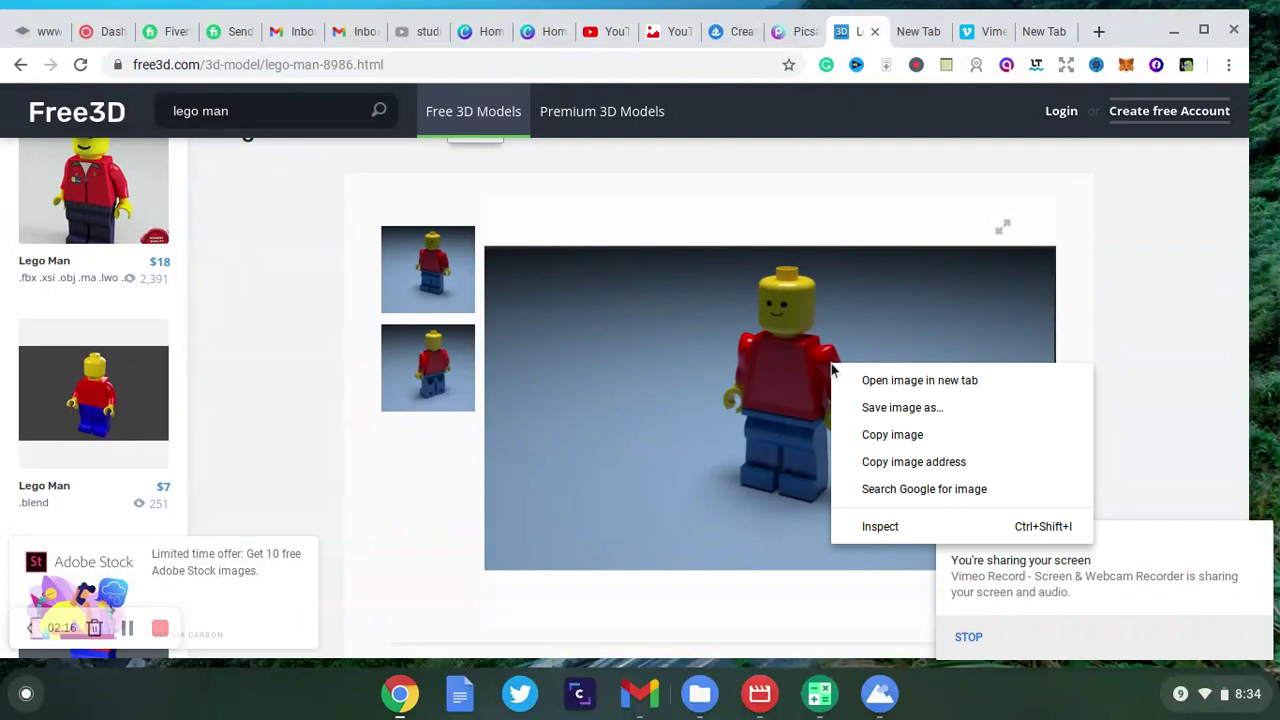
click(886, 436)
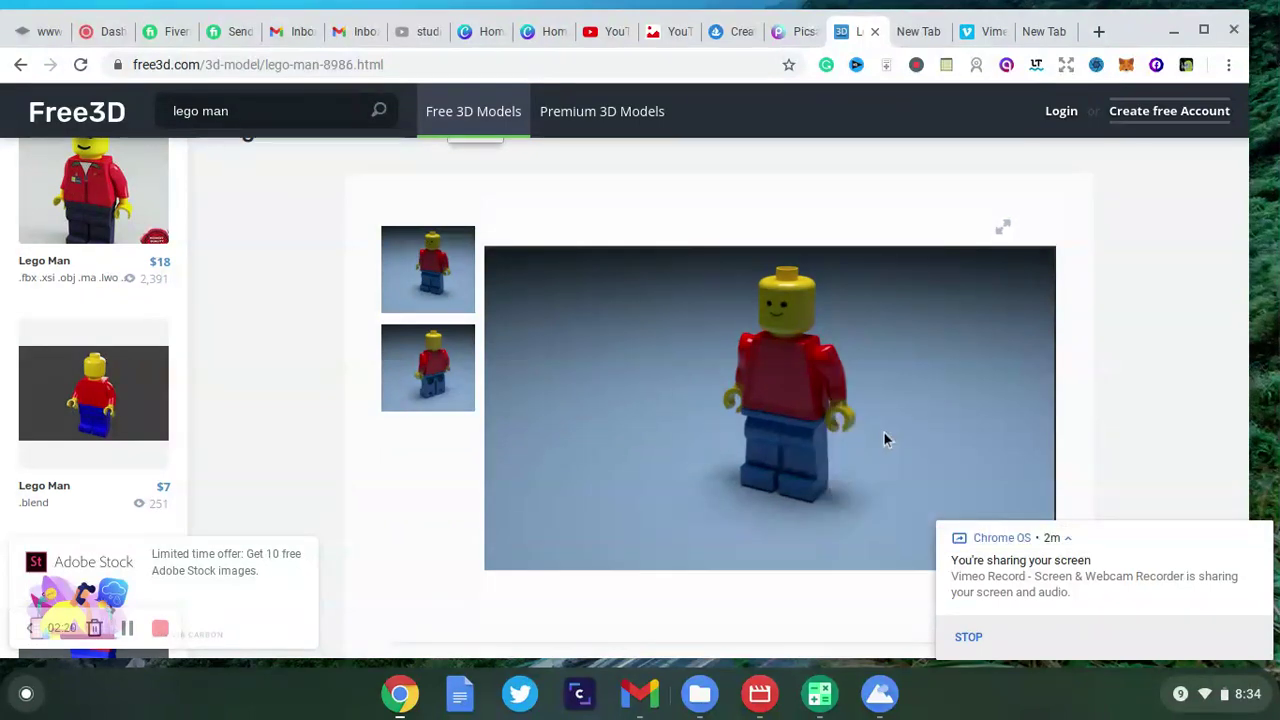
Switch to Canva, create a blank Instagram Post design and paste the copied Lego Man image onto its page.
click(532, 36)
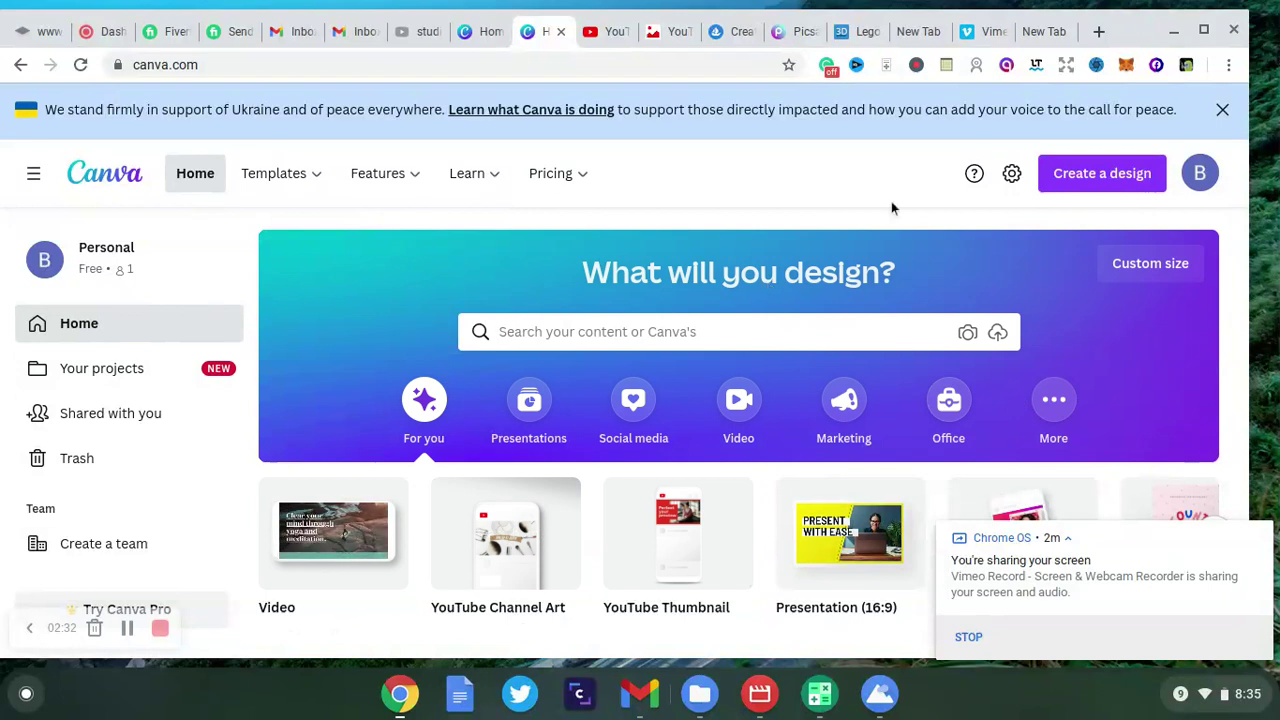
click(1072, 174)
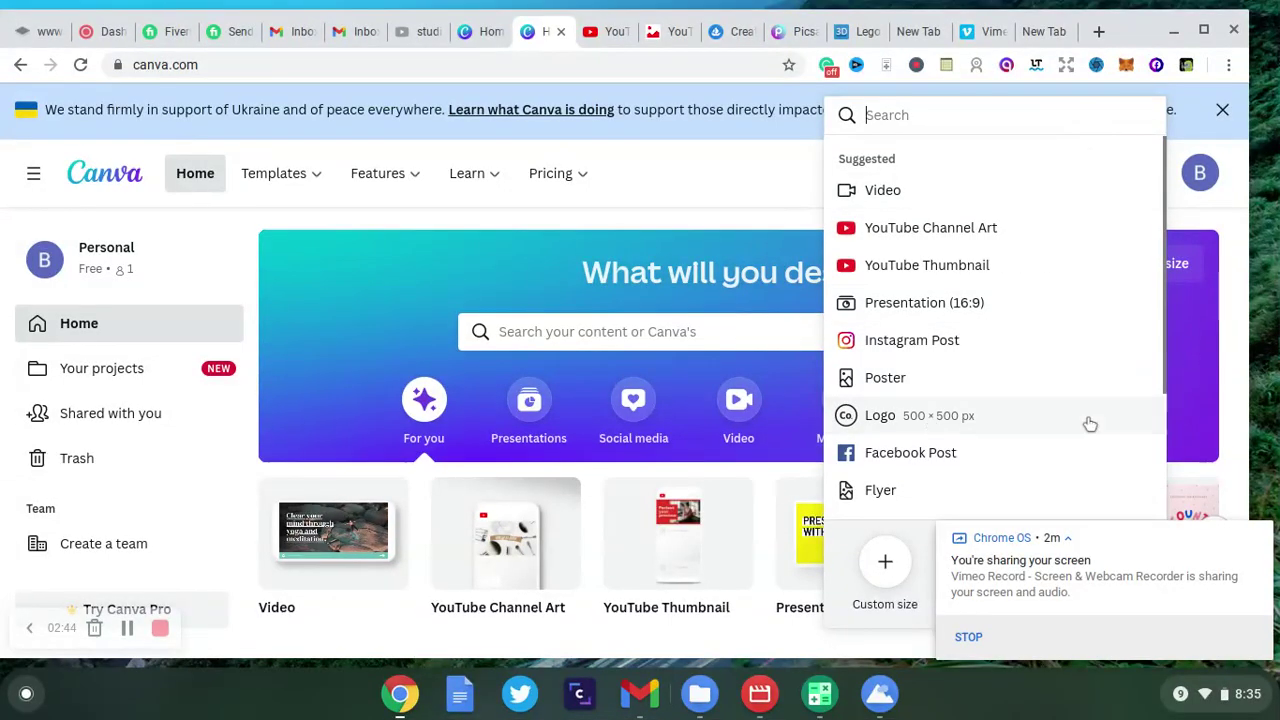
click(884, 350)
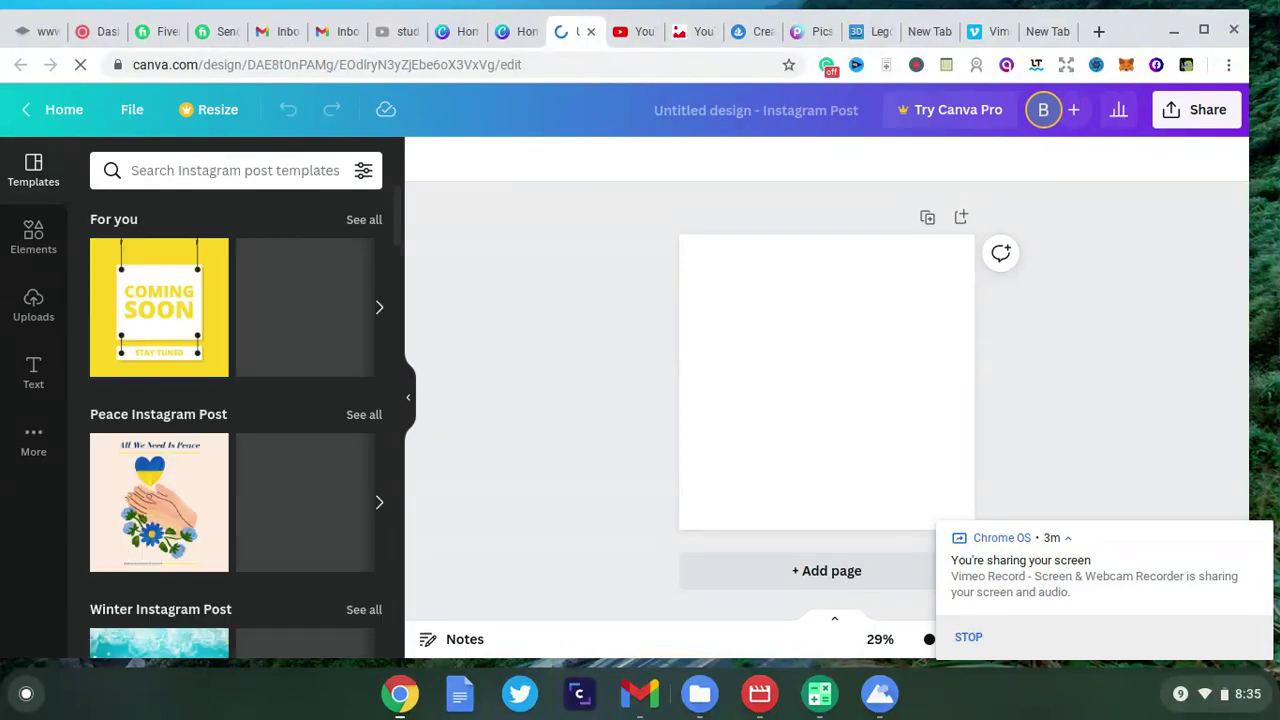
right_click(823, 414)
click(882, 478)
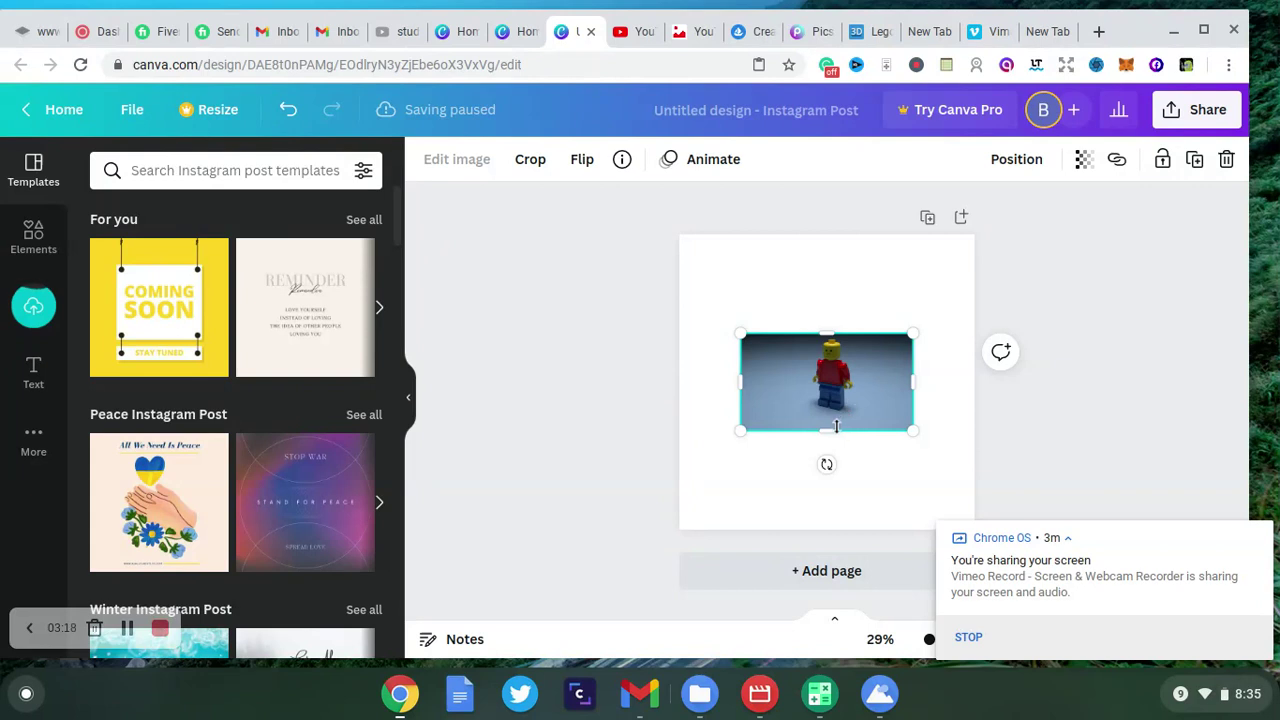
Set the page background to the photo's blue-grey colour #7896b7.
click(797, 289)
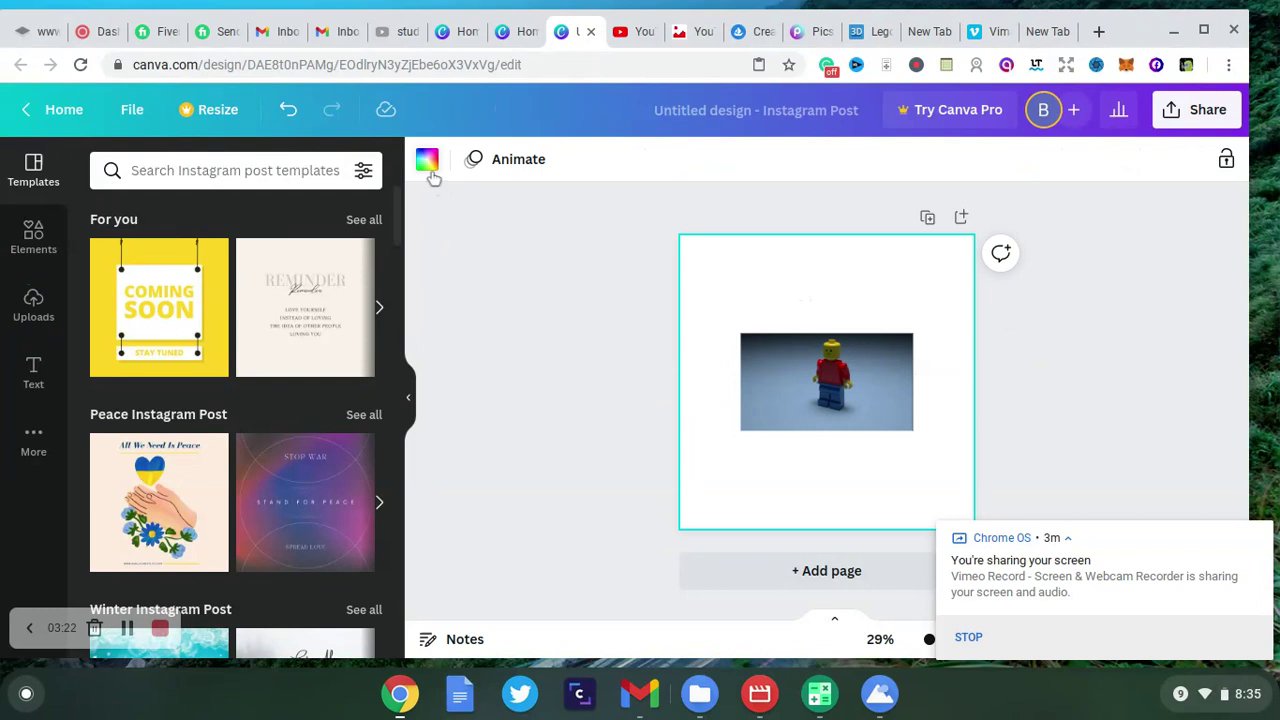
click(428, 163)
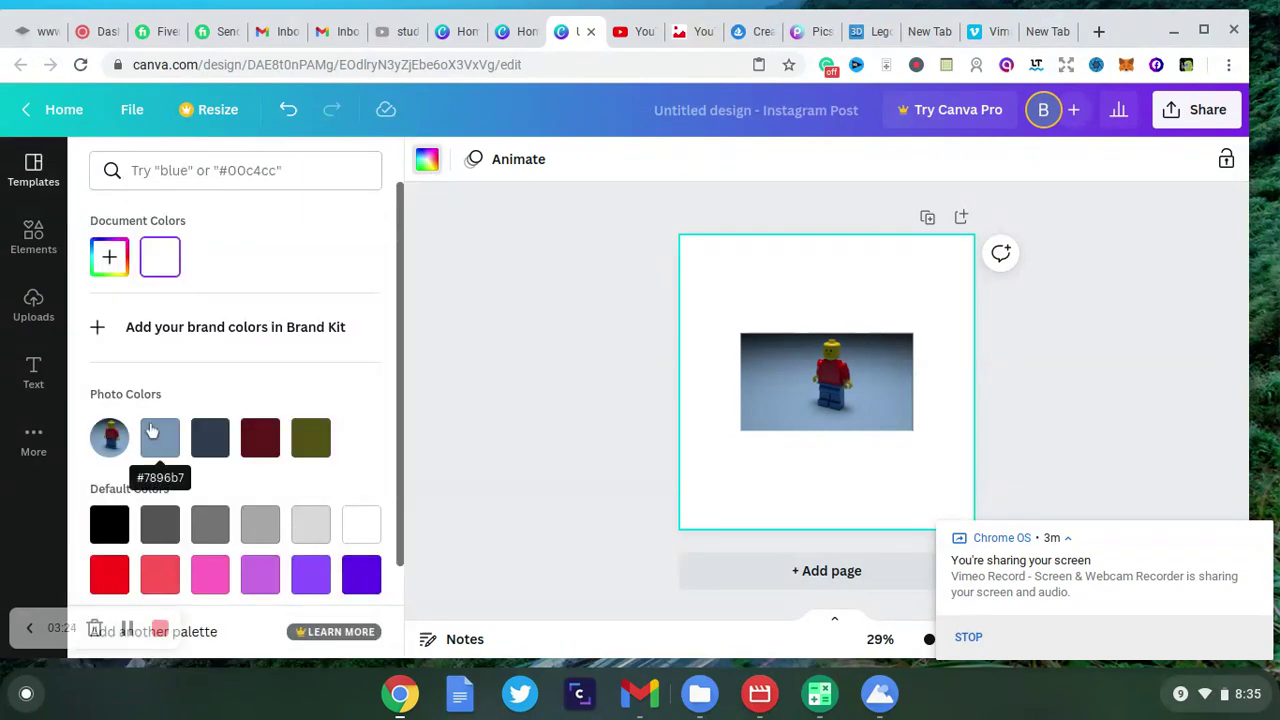
click(156, 436)
key(Escape)
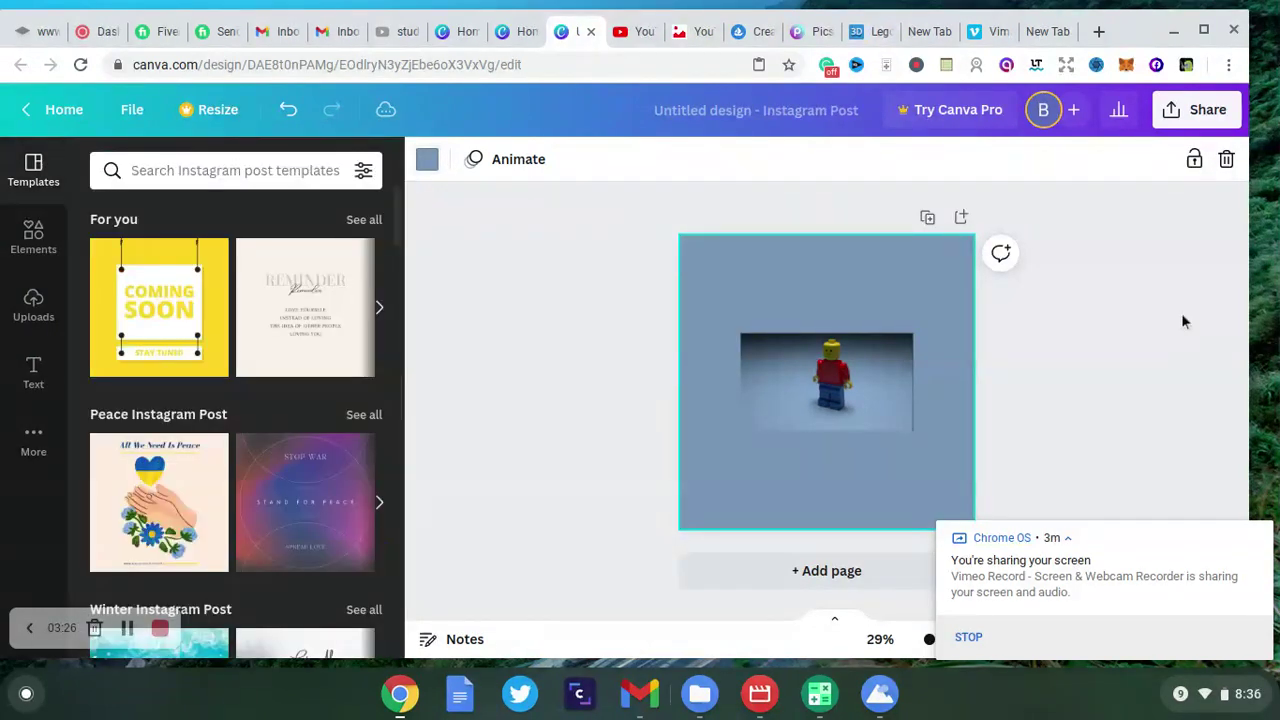
Enlarge the Lego Man image from opposite corners so it nearly spans the page width, keeping it centred horizontally.
click(862, 412)
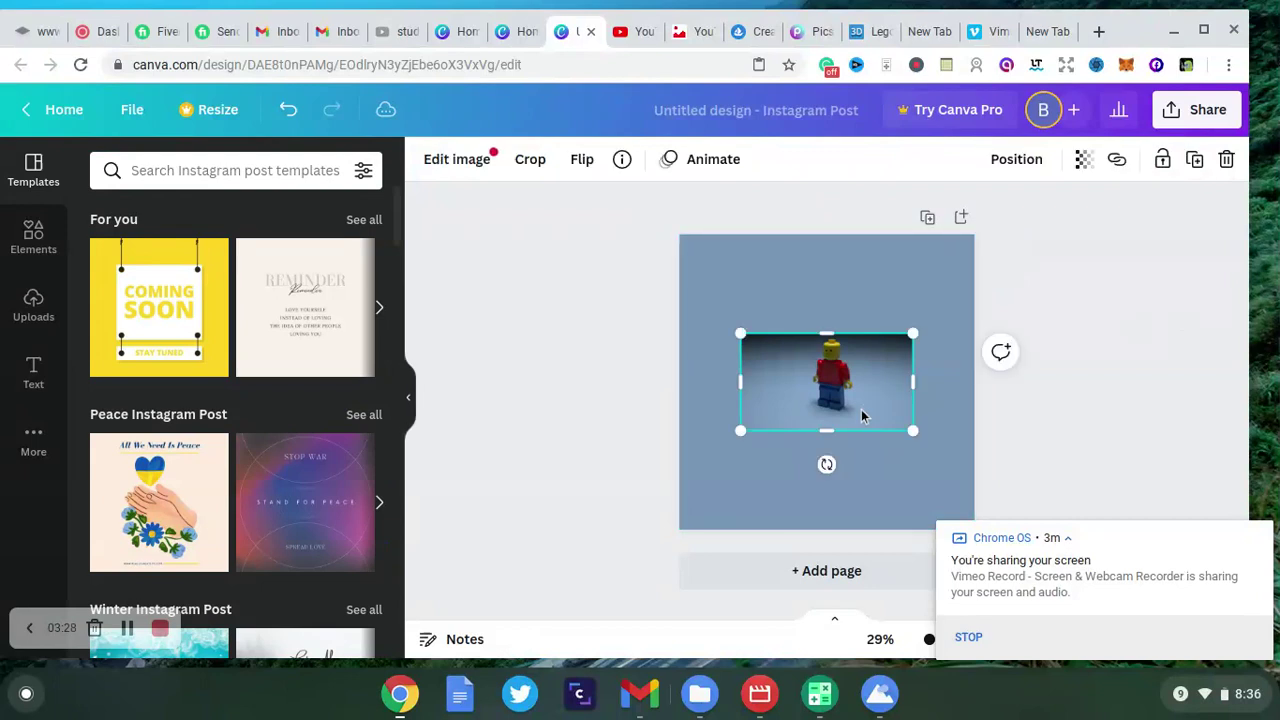
drag(912, 333, 951, 312)
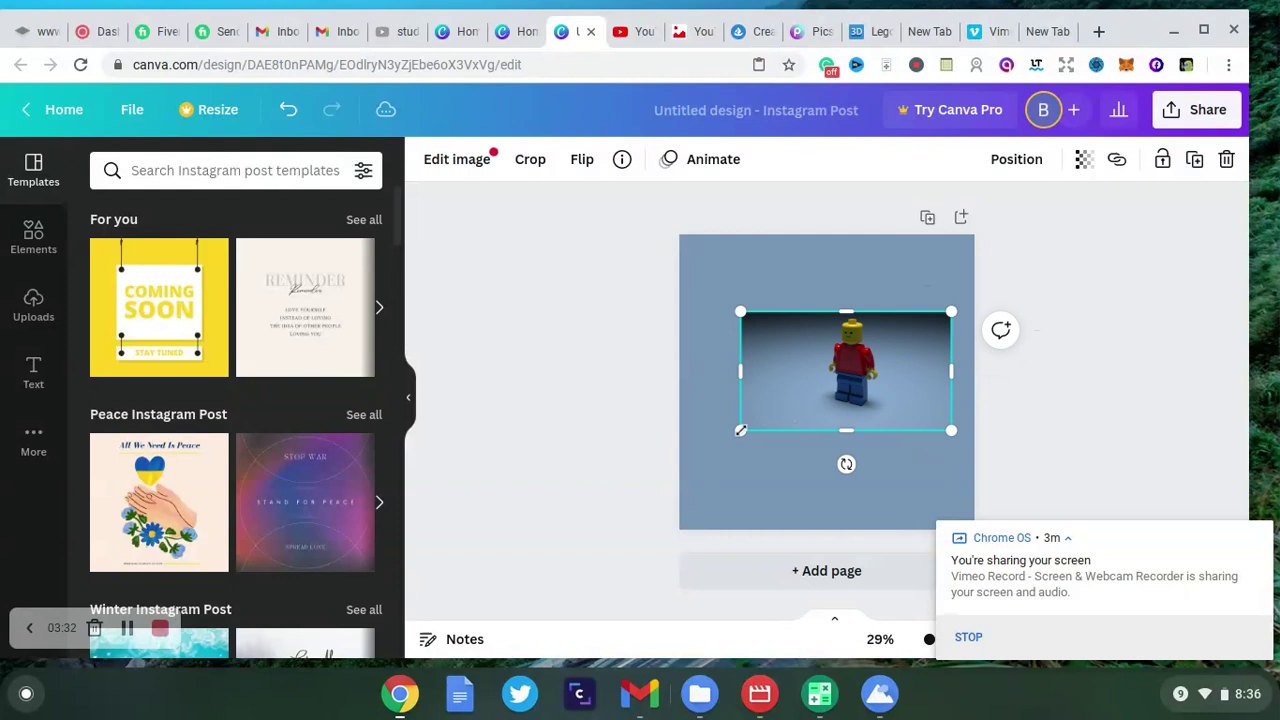
drag(740, 430, 699, 453)
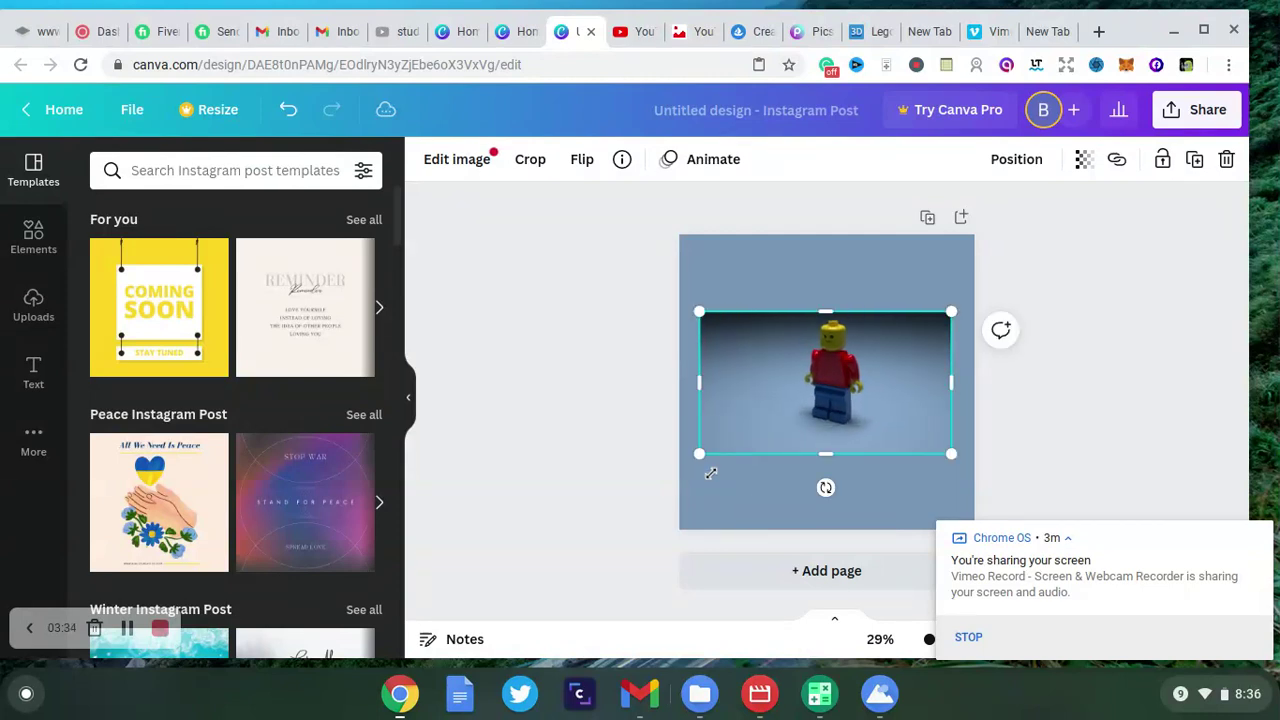
click(1092, 440)
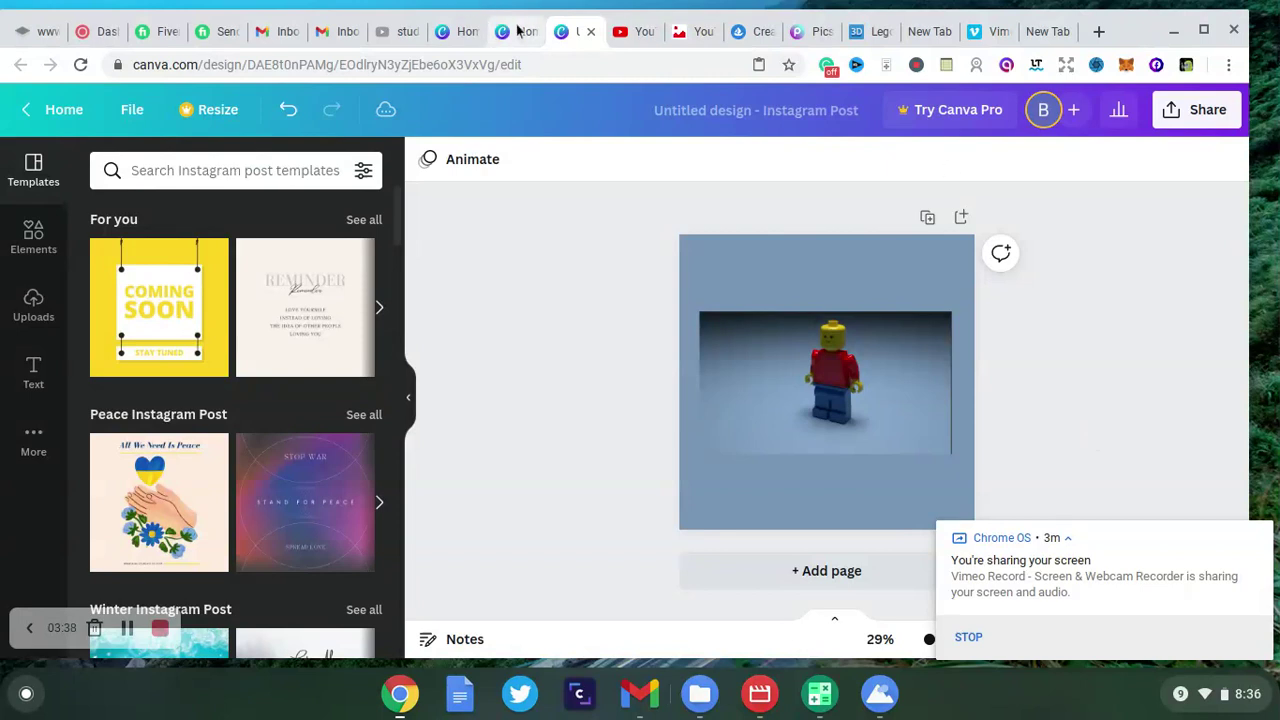
Switch to OpenSea's Create New Item page and upload Birthday party.jpeg from the Downloads folder as the item's media.
click(748, 36)
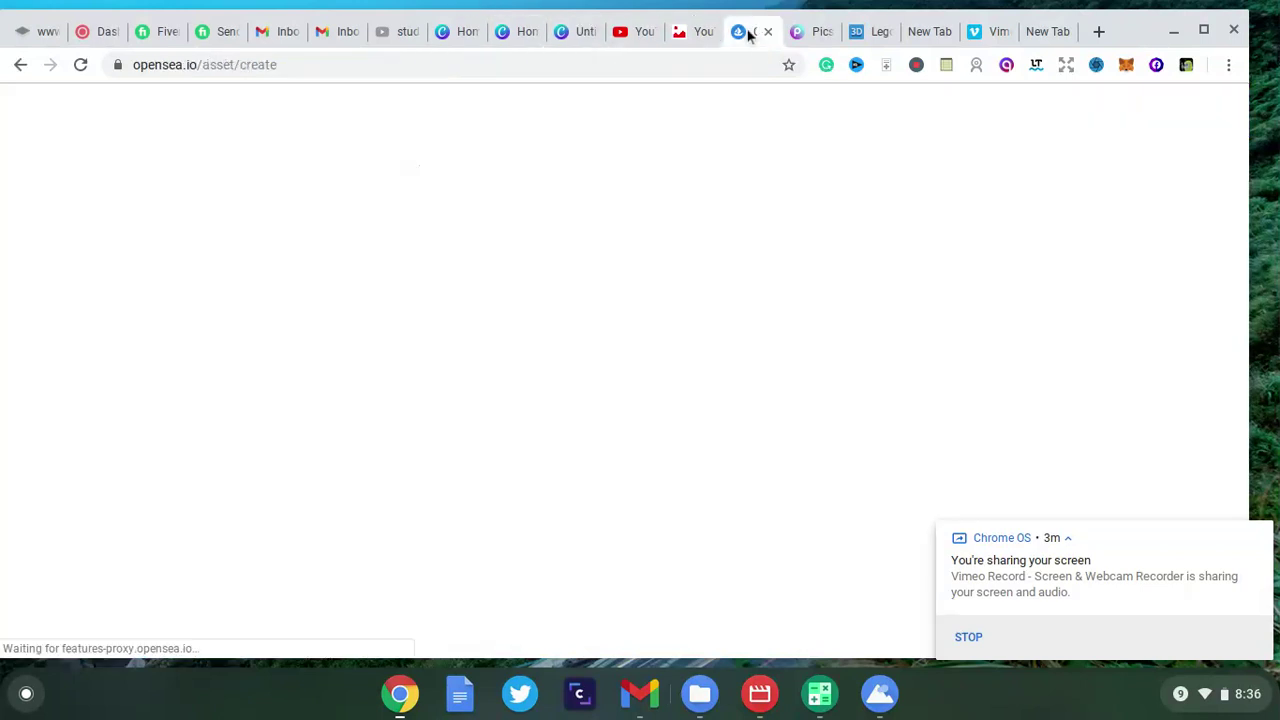
click(429, 476)
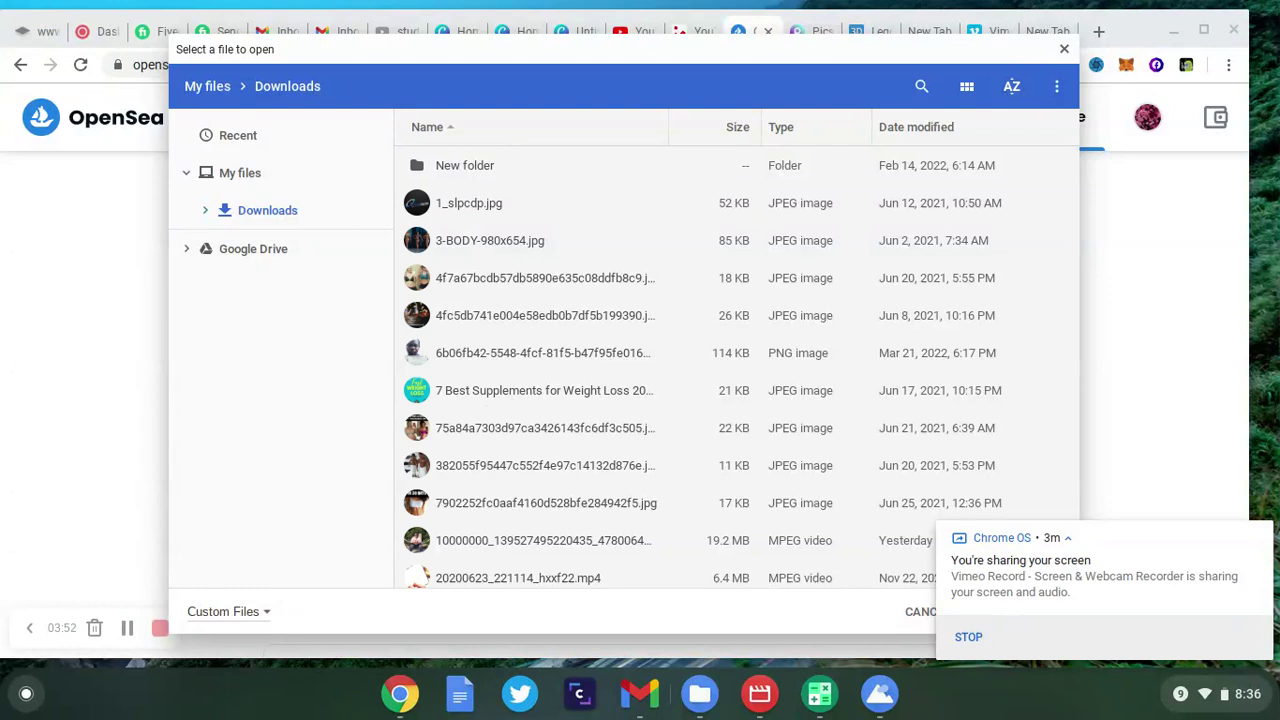
key(Down)
key(Down)
key(Down)
key(Down)
key(Down)
key(Down)
key(Down)
key(Down)
key(Down)
key(Down)
key(Down)
key(Down)
key(Down)
key(Down)
key(Down)
key(Down)
key(Down)
key(Down)
key(Down)
key(Down)
key(Down)
key(Down)
key(Down)
key(Down)
key(Down)
key(Down)
key(Down)
key(Down)
key(Down)
key(Down)
key(Down)
key(Down)
key(Down)
key(Down)
key(Down)
key(Down)
key(Down)
key(Down)
key(Down)
key(Down)
key(Down)
key(Down)
key(Down)
key(Down)
key(Down)
key(Down)
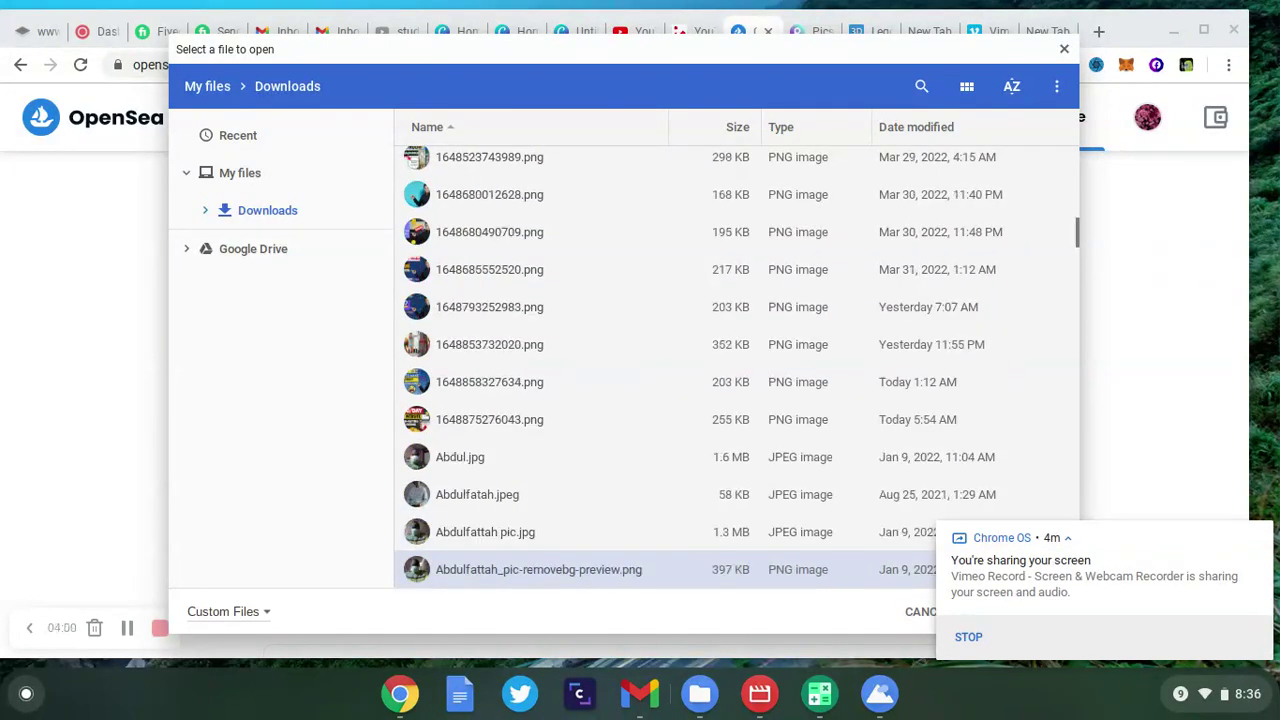
key(Down)
key(Down)
key(Down)
key(Down)
key(Down)
key(Down)
key(Down)
key(Down)
key(Down)
key(Down)
key(Down)
key(Down)
key(Down)
key(Down)
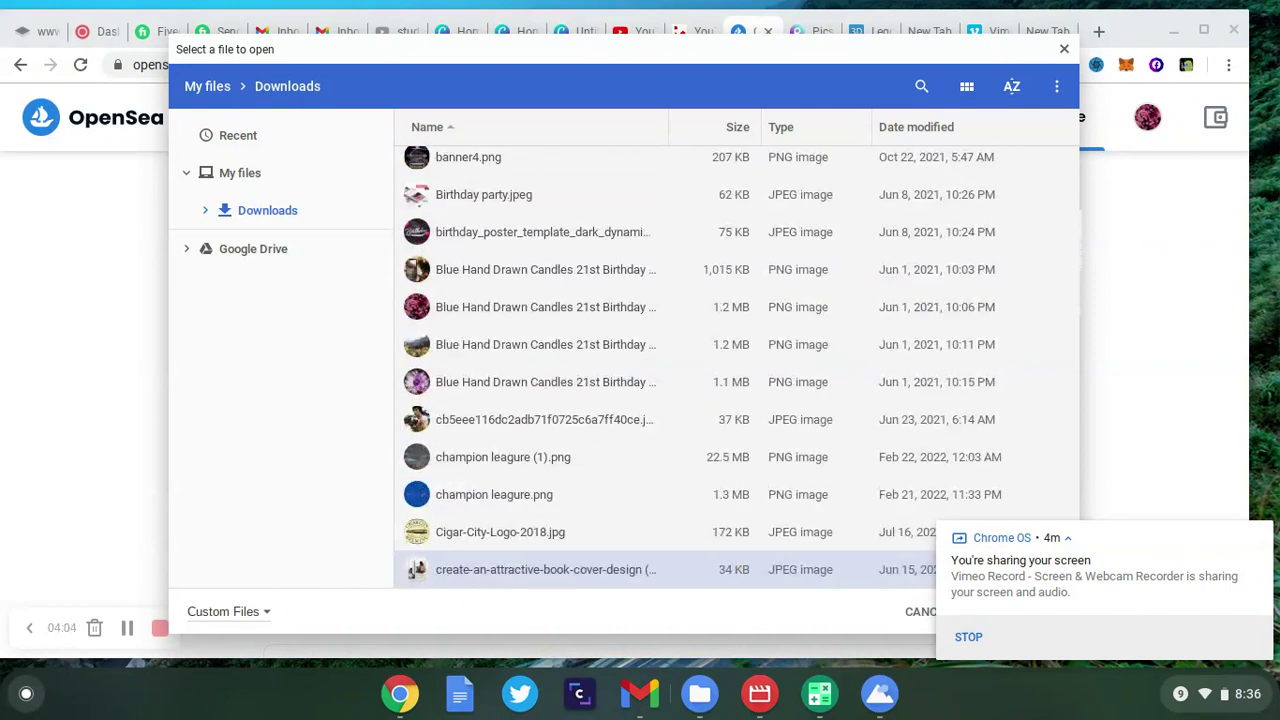
key(Down)
double_click(440, 160)
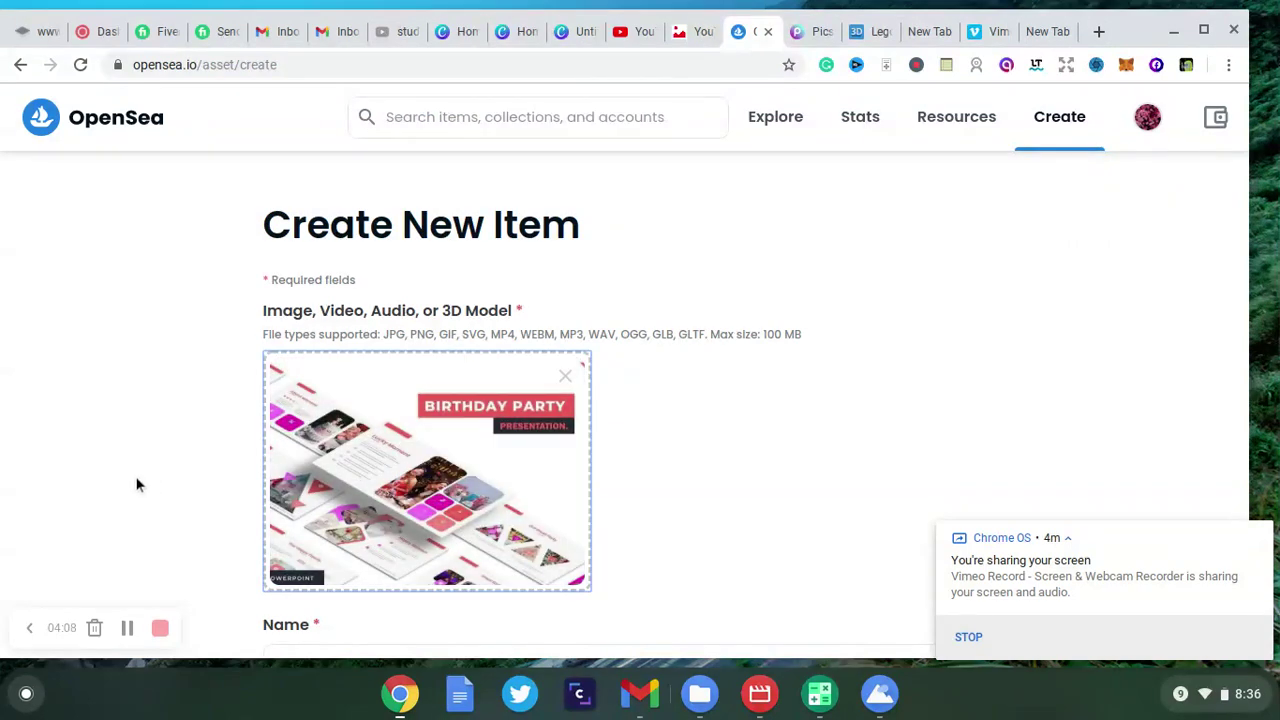
Enter "biryhday gift" as the name of the new item.
scroll(134, 480, down, 1)
scroll(321, 400, down, 3)
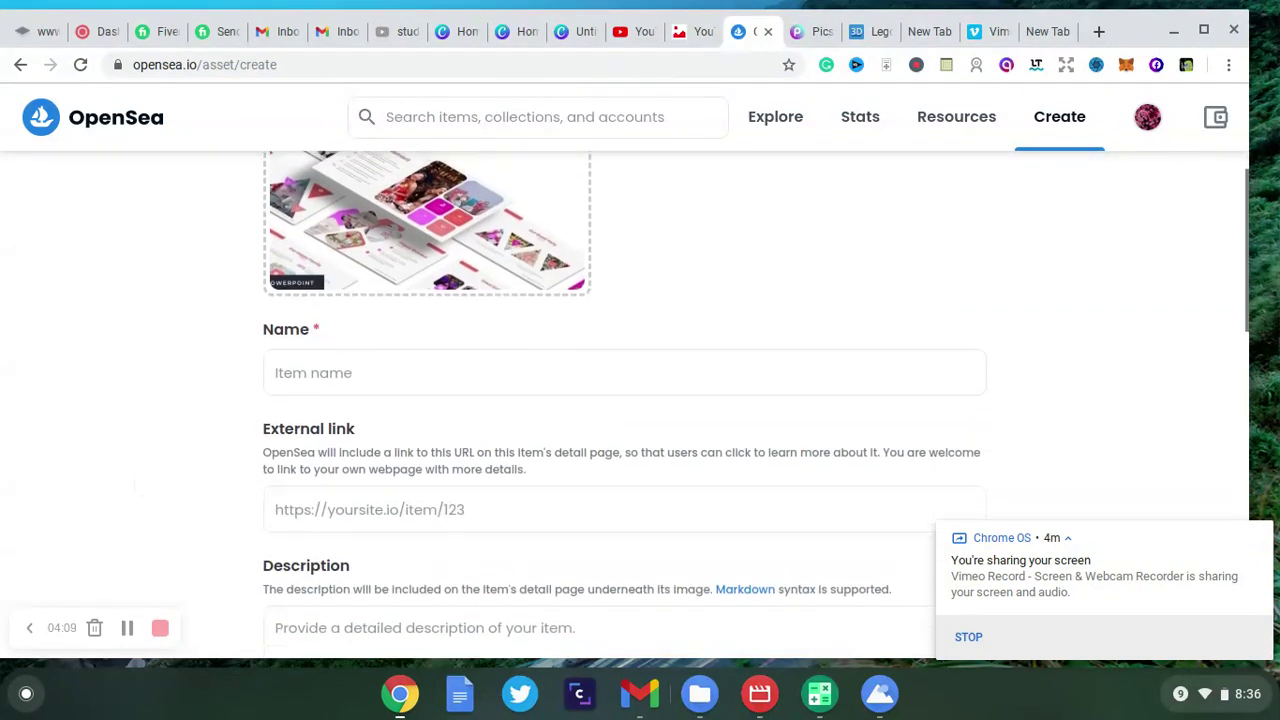
click(321, 354)
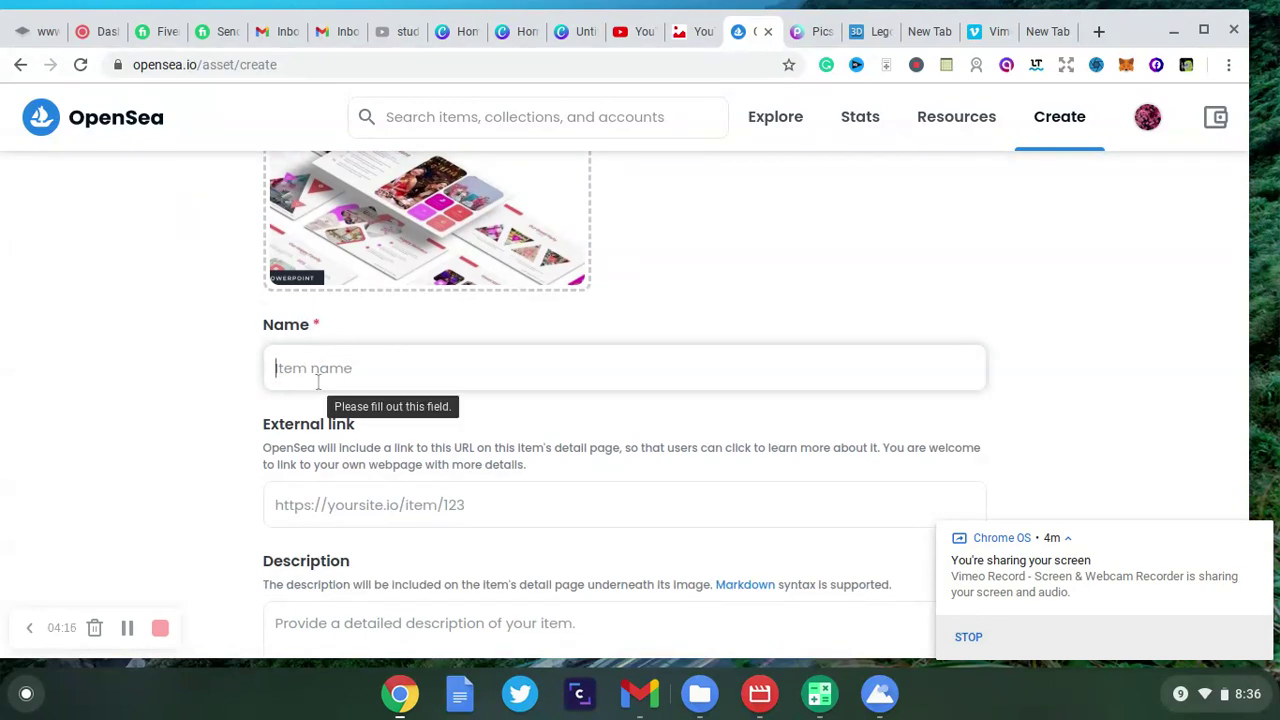
text(biryhday gift)
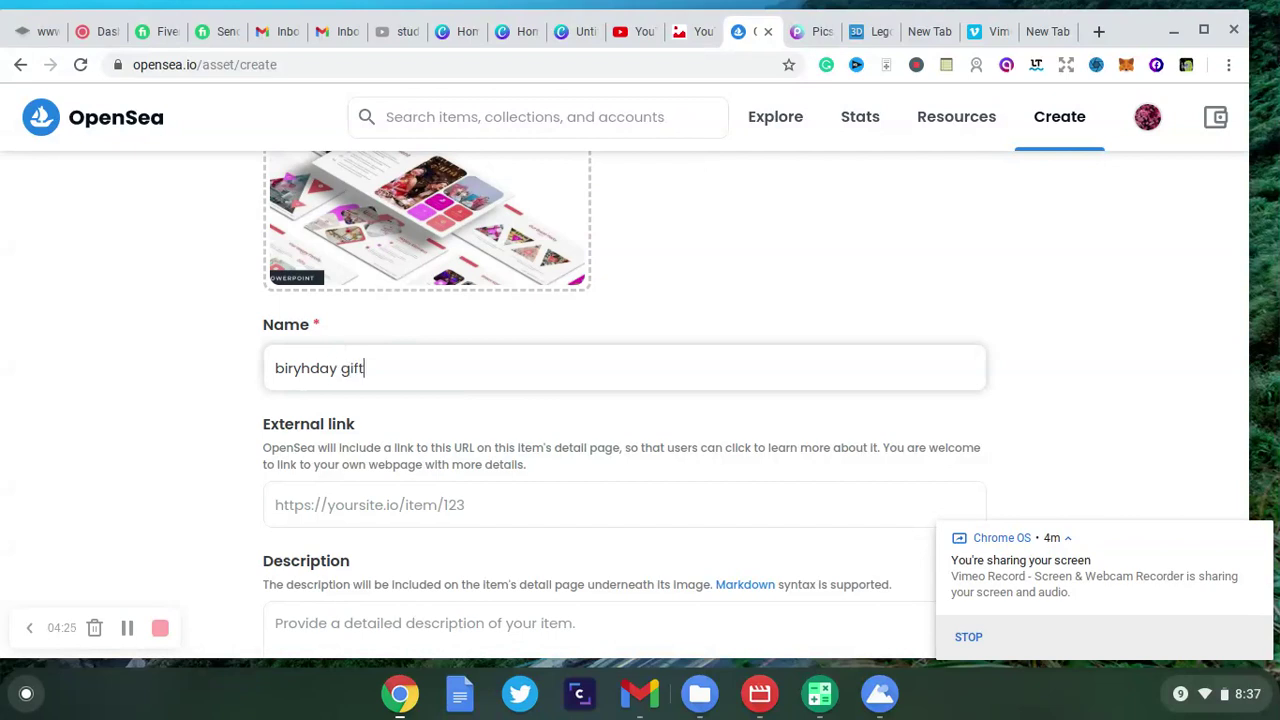
click(214, 460)
Enter "created buy" as the item's description.
scroll(213, 460, down, 3)
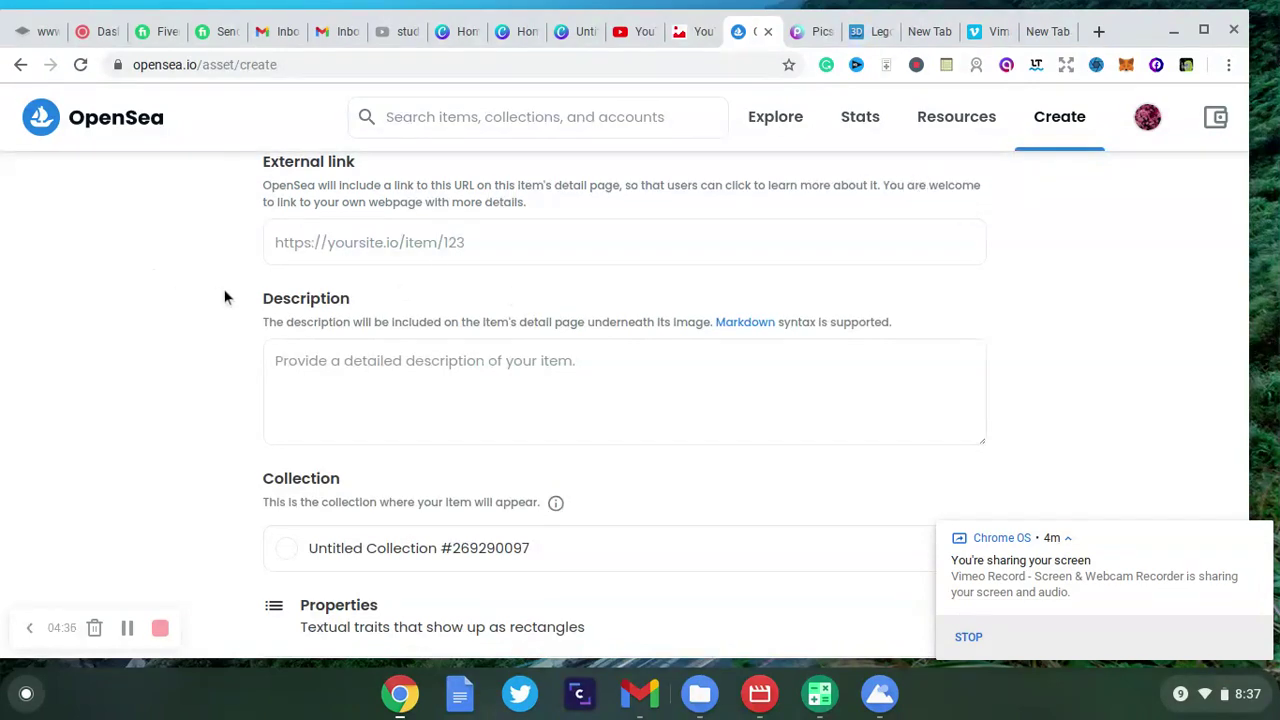
click(313, 408)
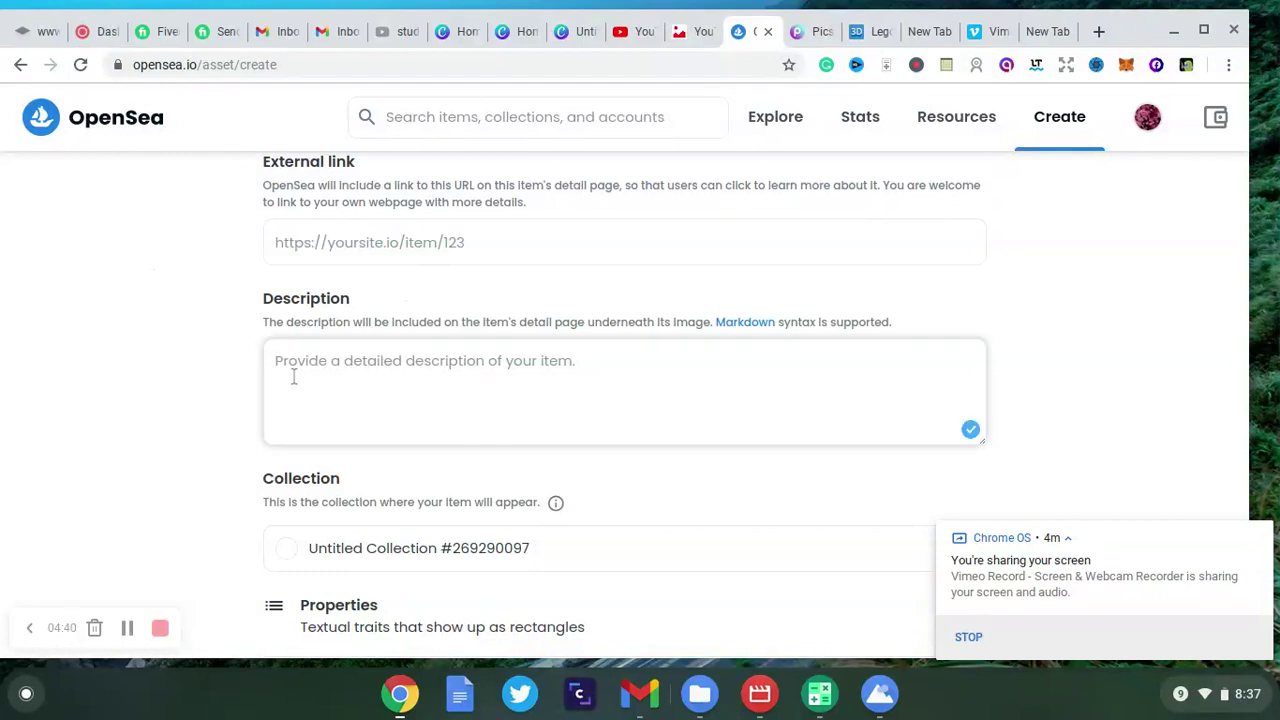
text(crea)
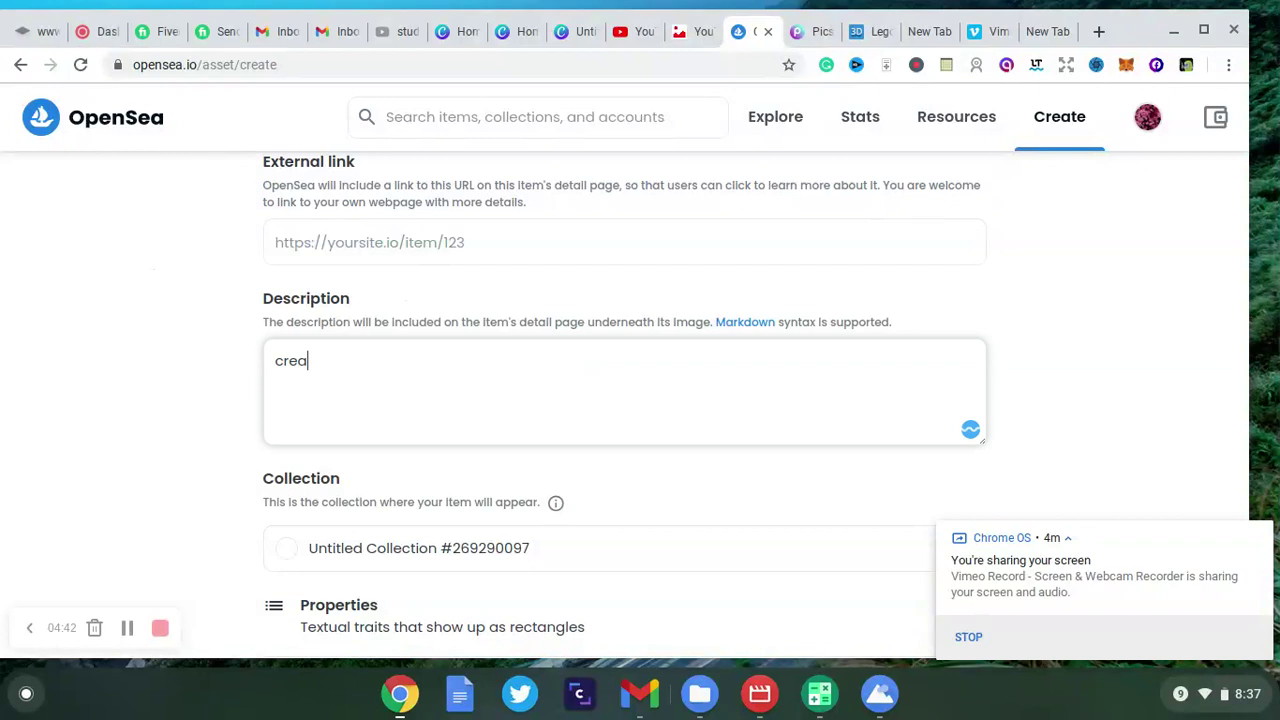
text(ted buy)
click(184, 453)
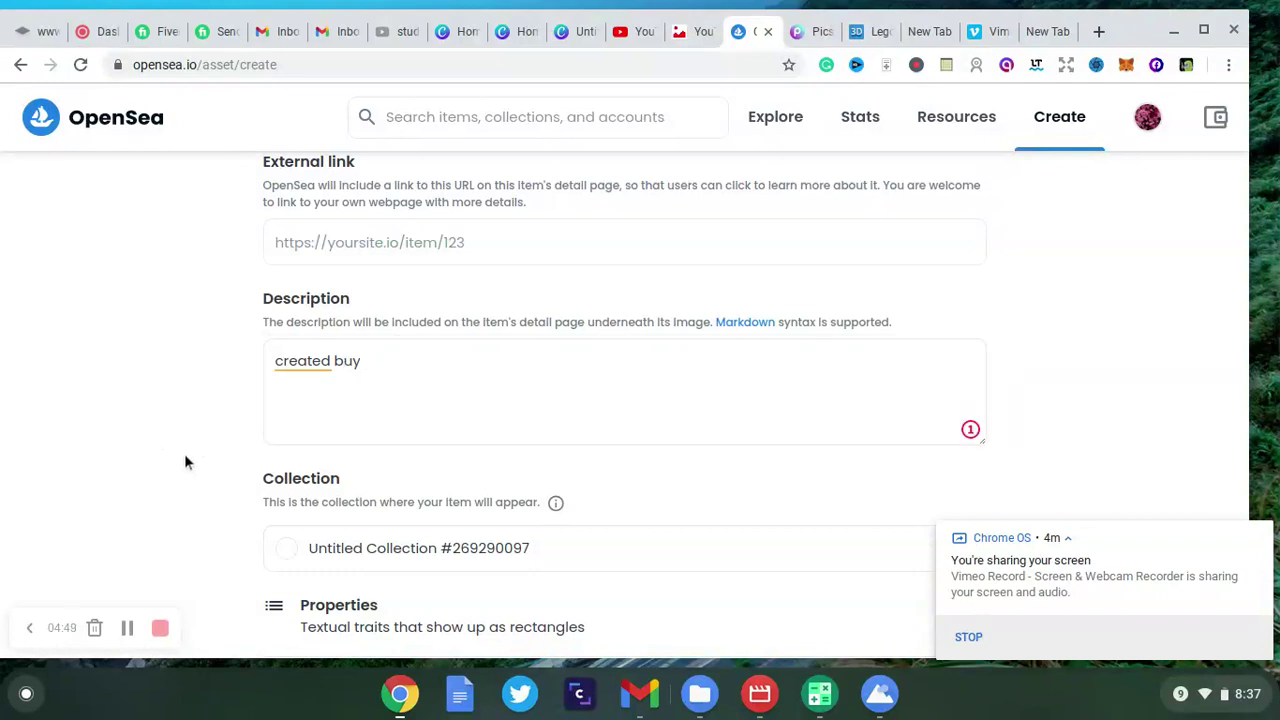
scroll(184, 453, down, 3)
scroll(291, 249, down, 3)
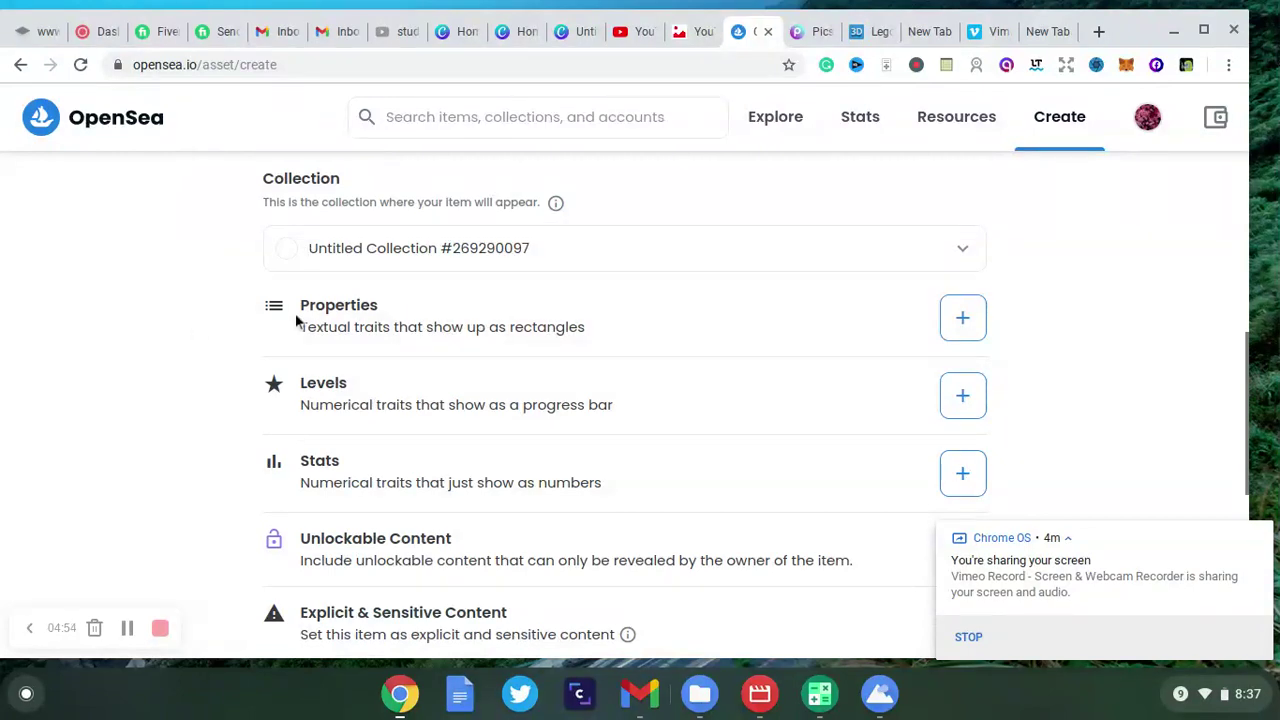
click(957, 331)
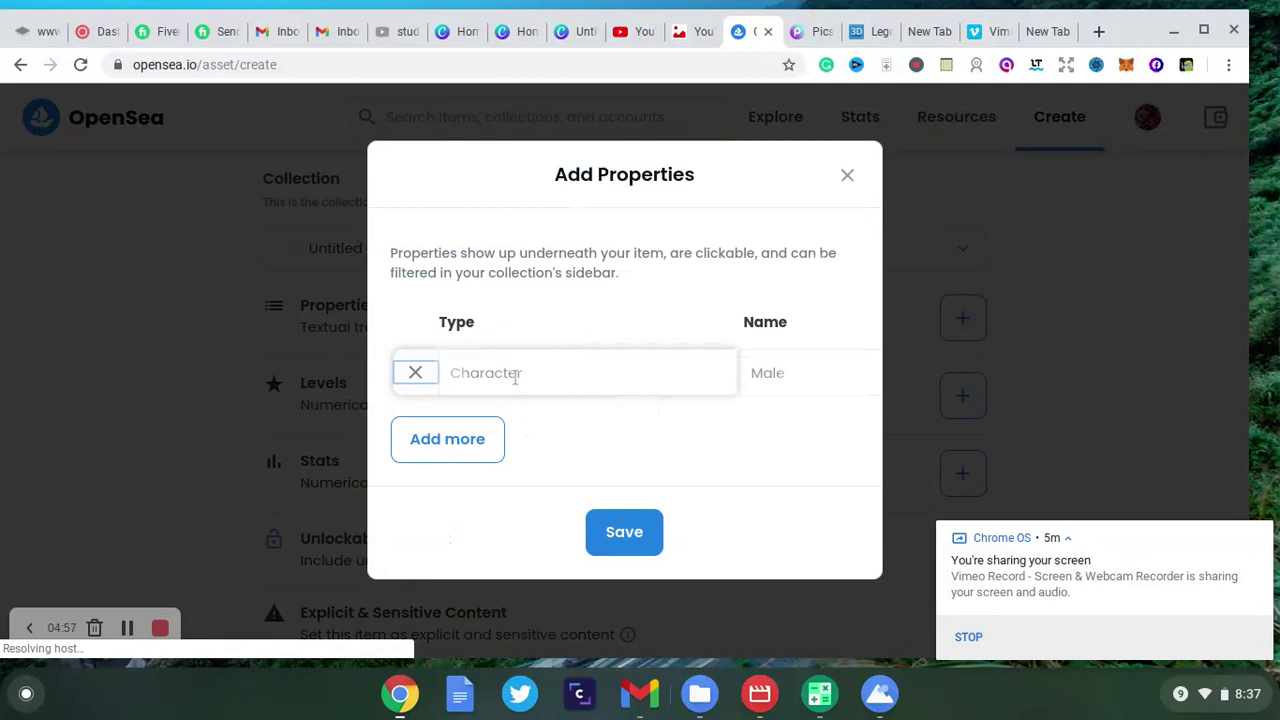
click(565, 32)
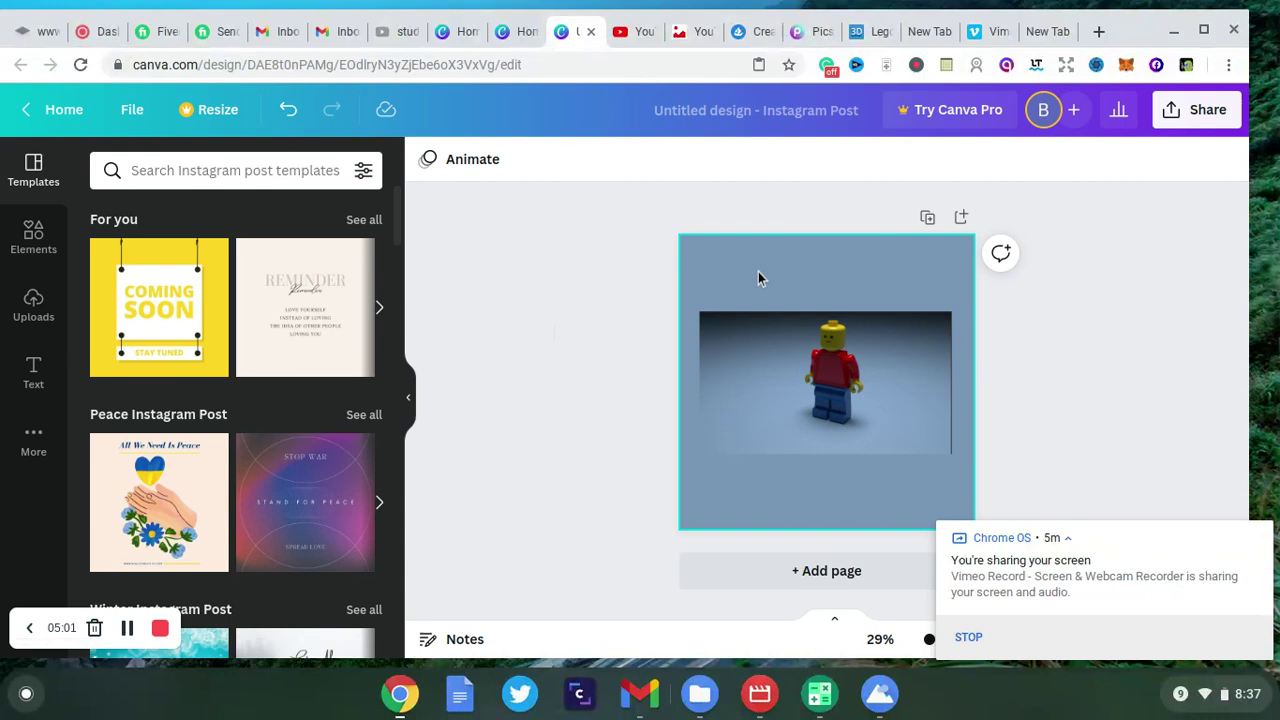
click(427, 161)
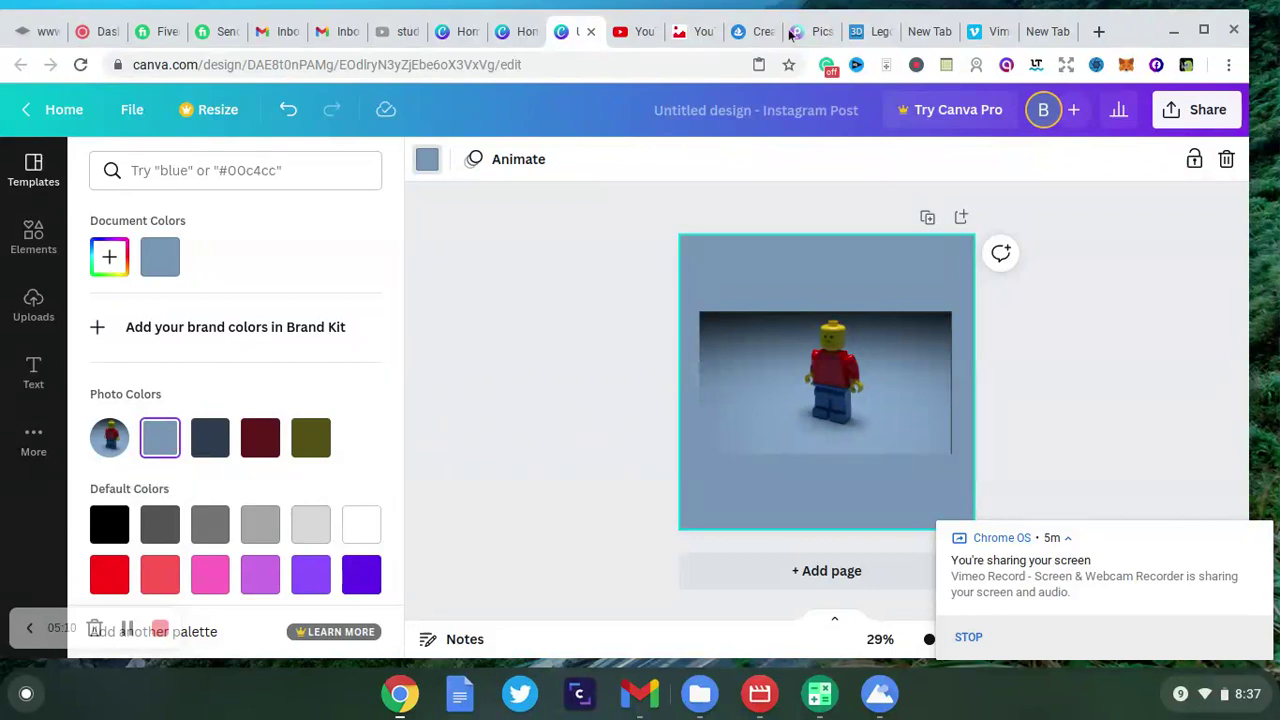
click(742, 31)
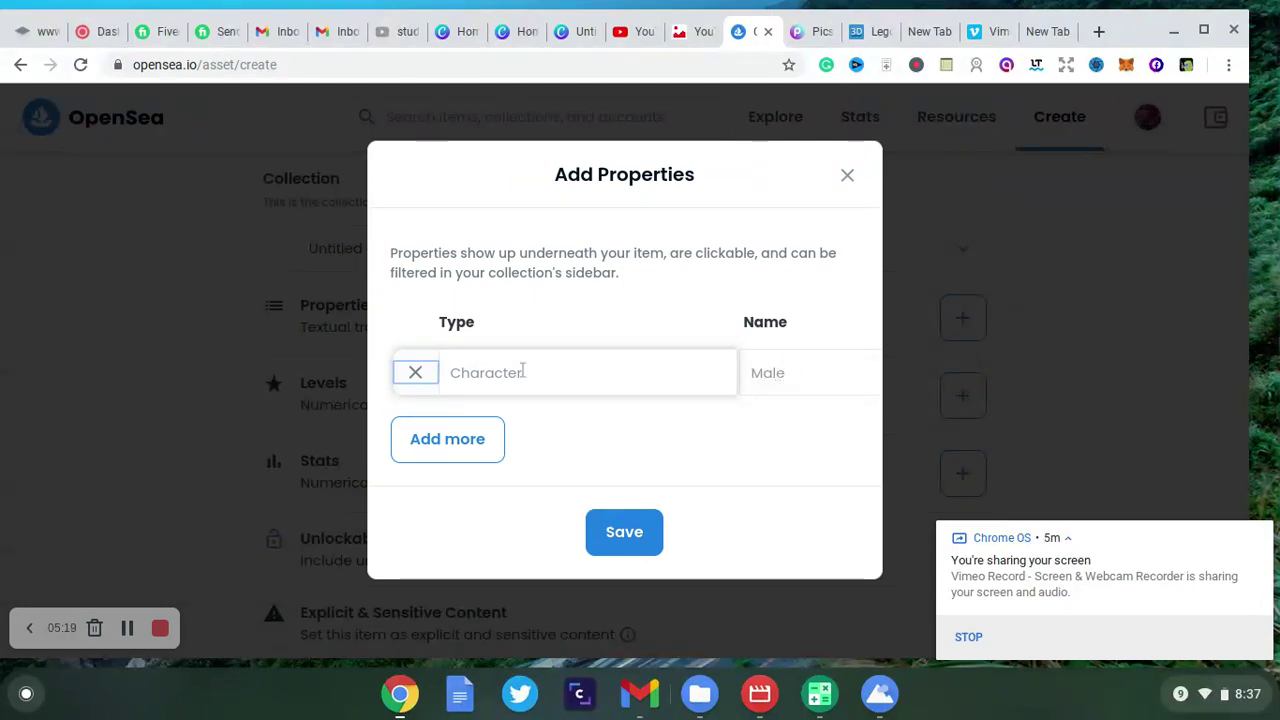
click(446, 438)
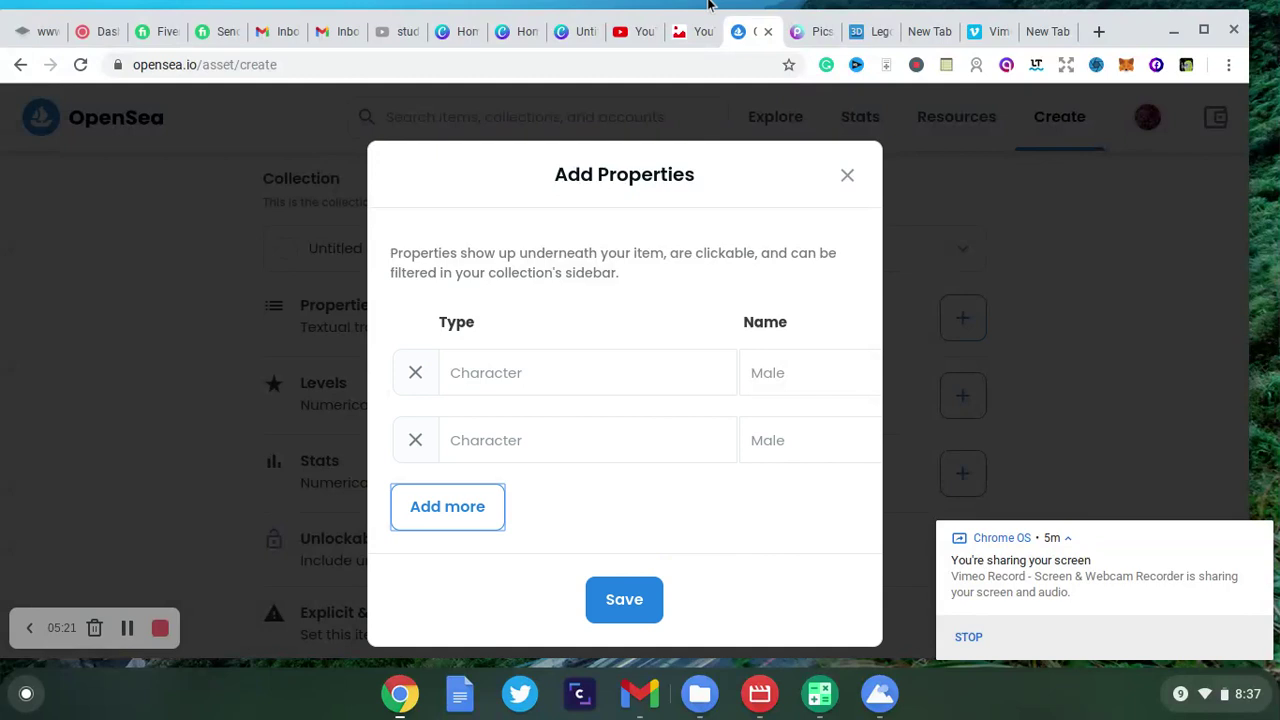
click(580, 31)
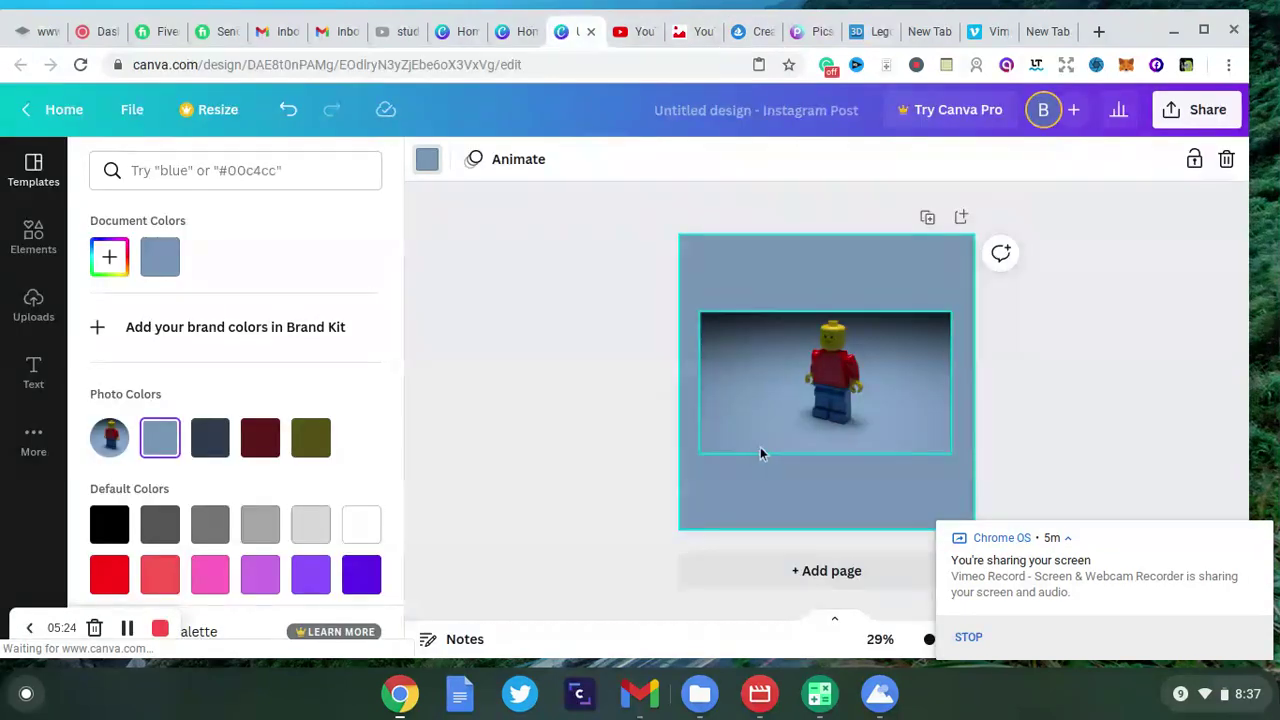
click(866, 31)
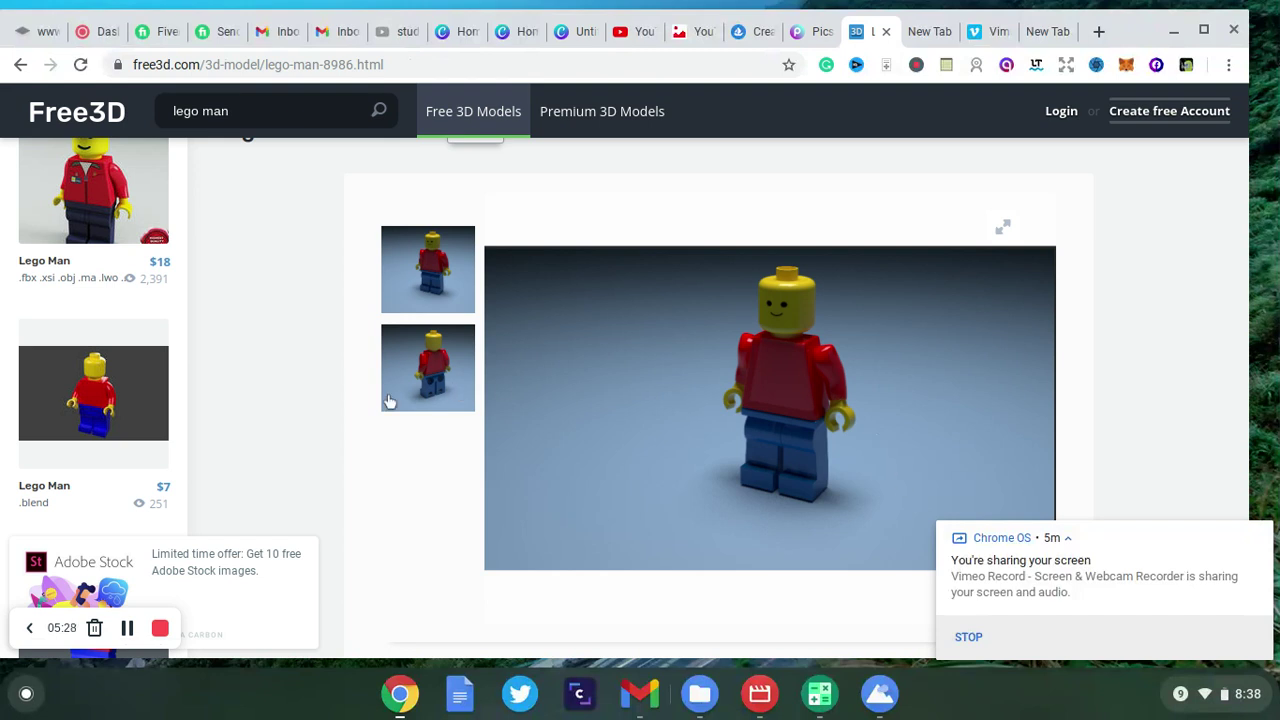
scroll(362, 401, up, 3)
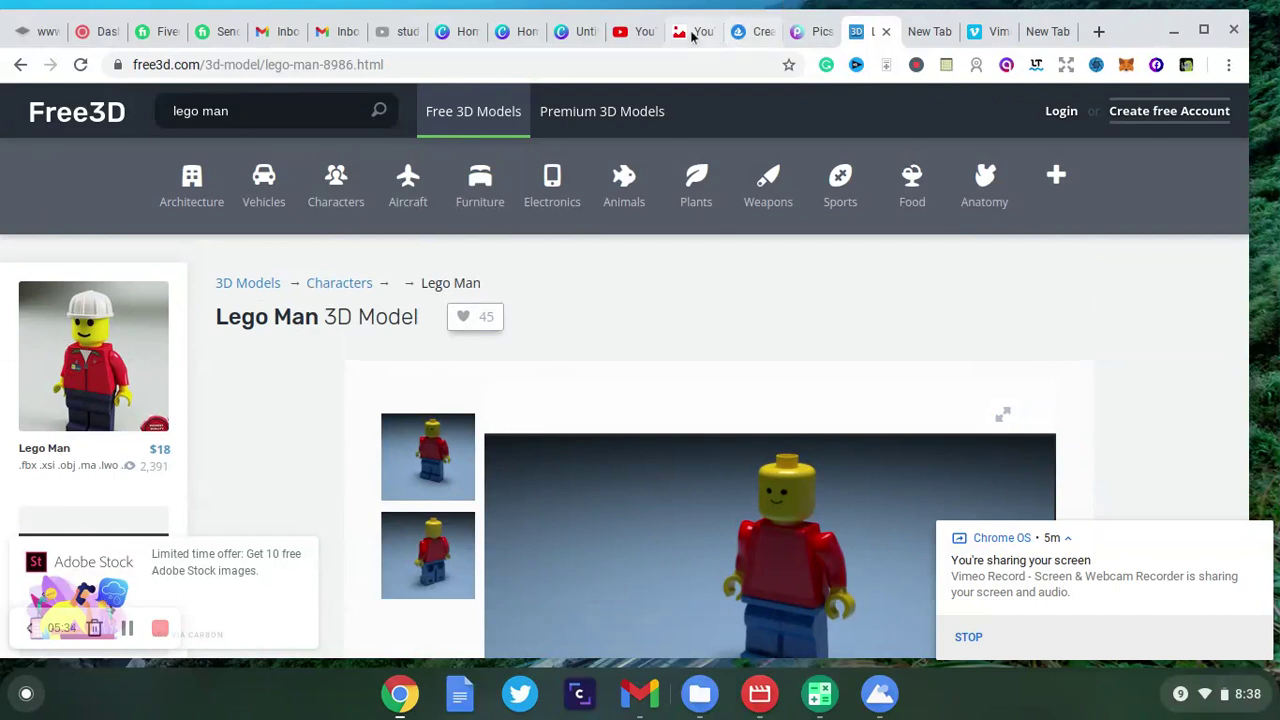
click(755, 31)
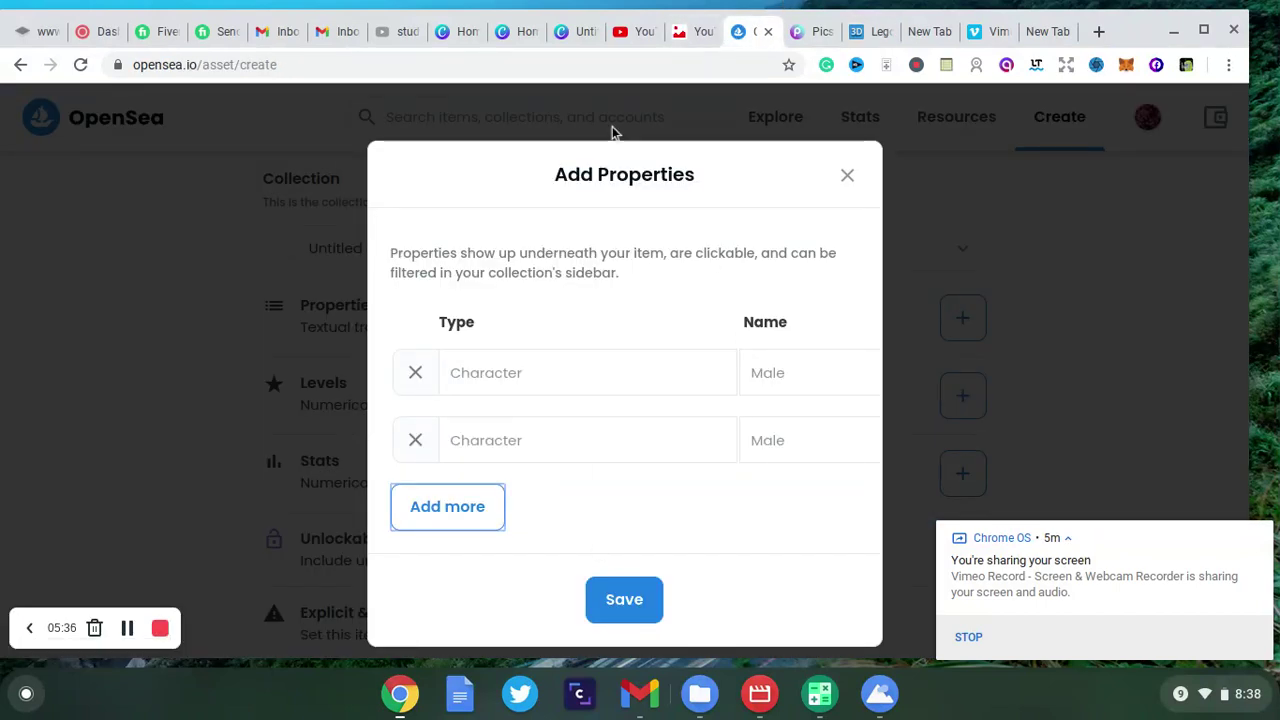
click(847, 175)
Set the item's blockchain to Polygon and its supply to 112.
scroll(145, 437, down, 5)
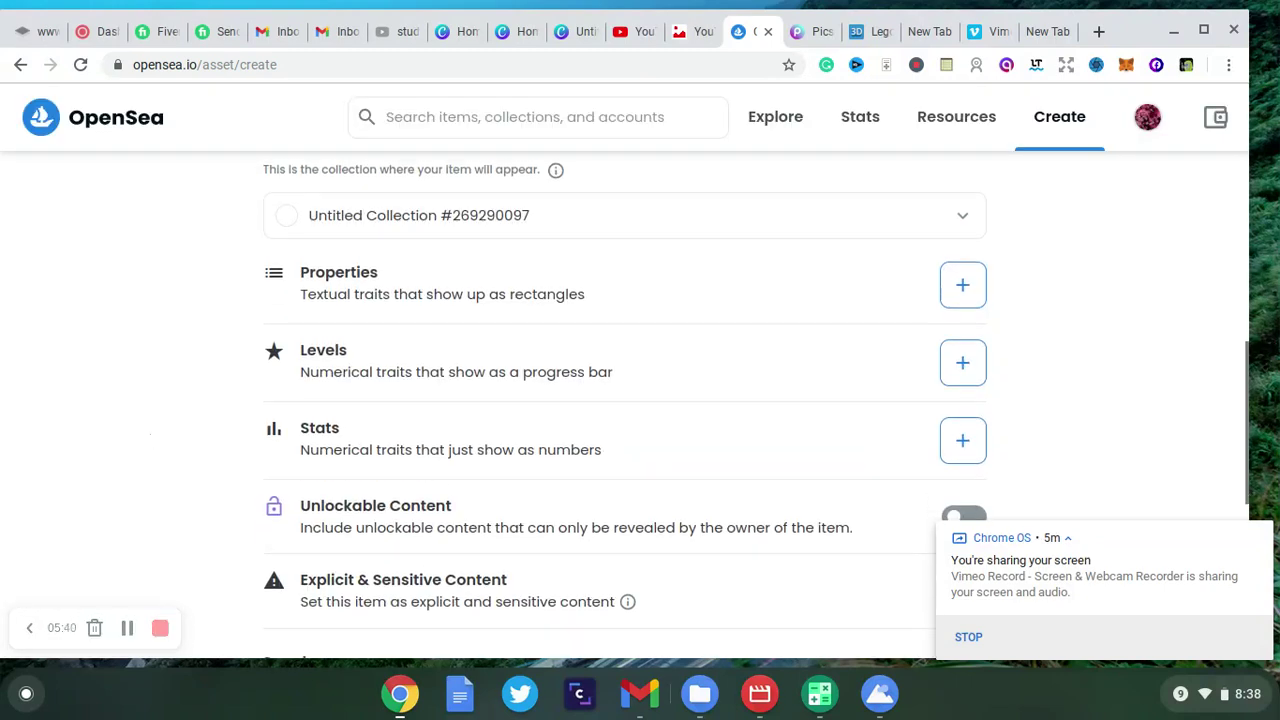
scroll(218, 287, down, 1)
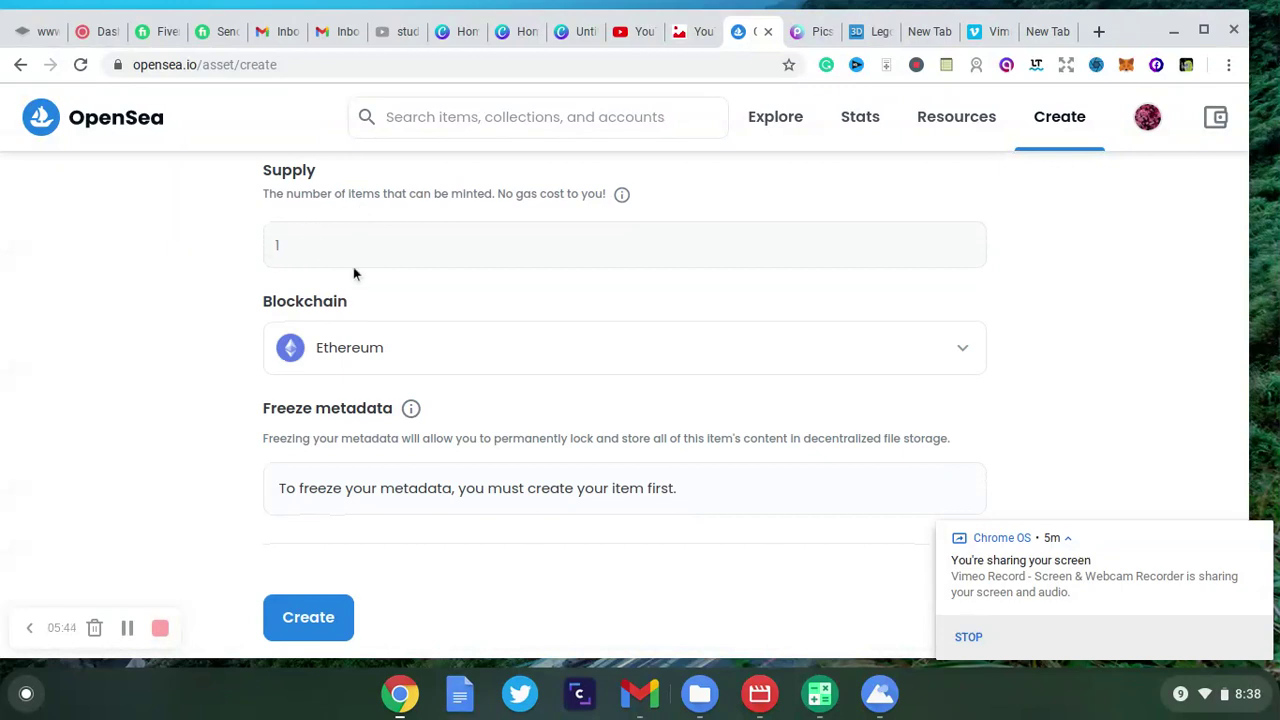
click(312, 357)
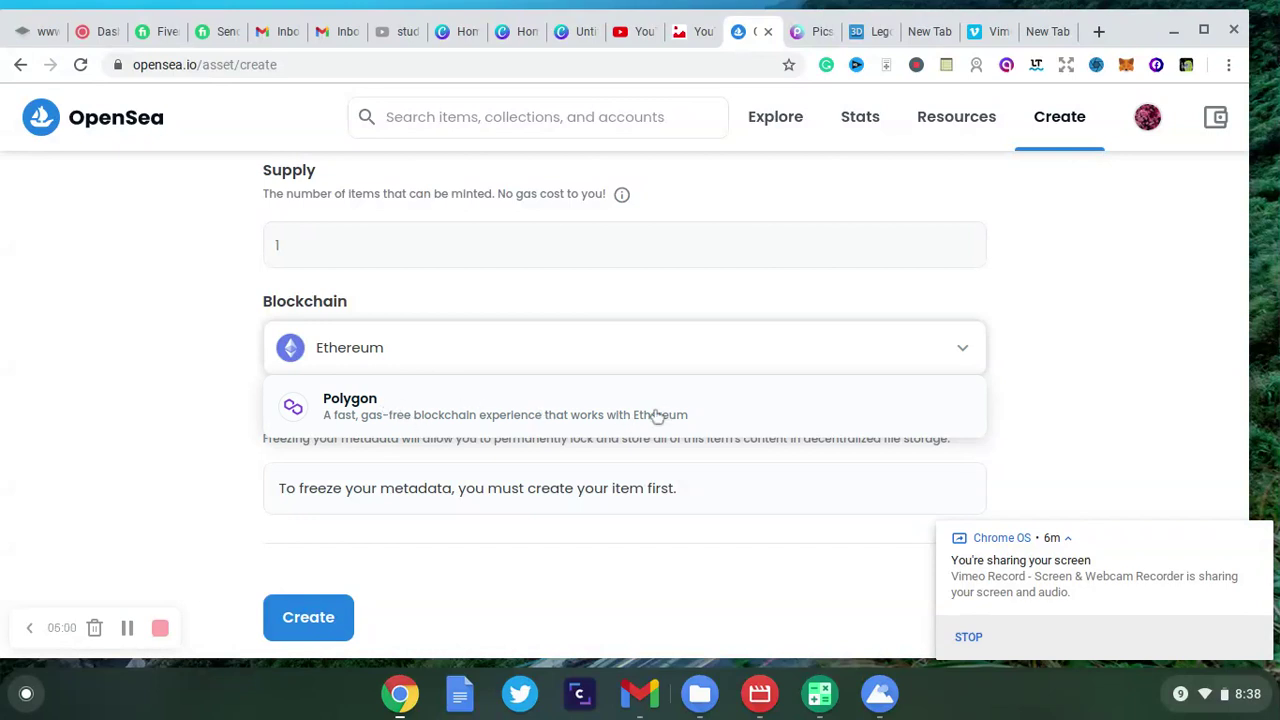
click(497, 434)
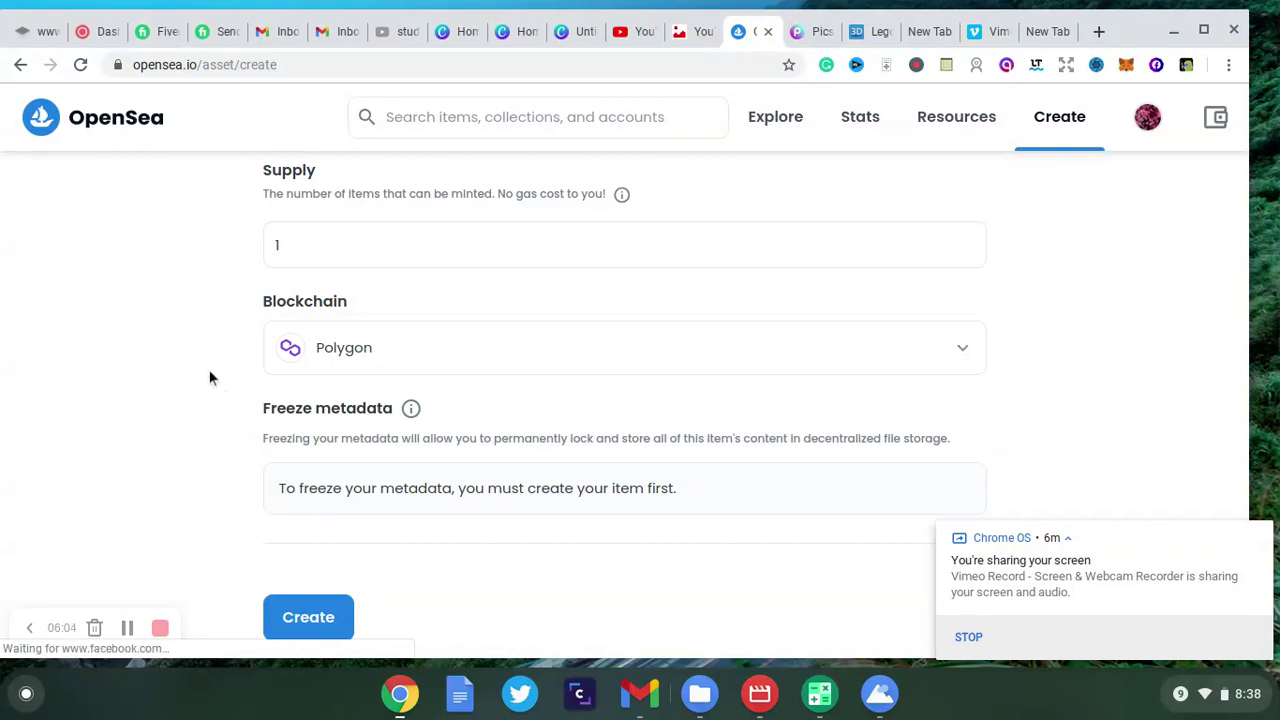
scroll(209, 377, up, 2)
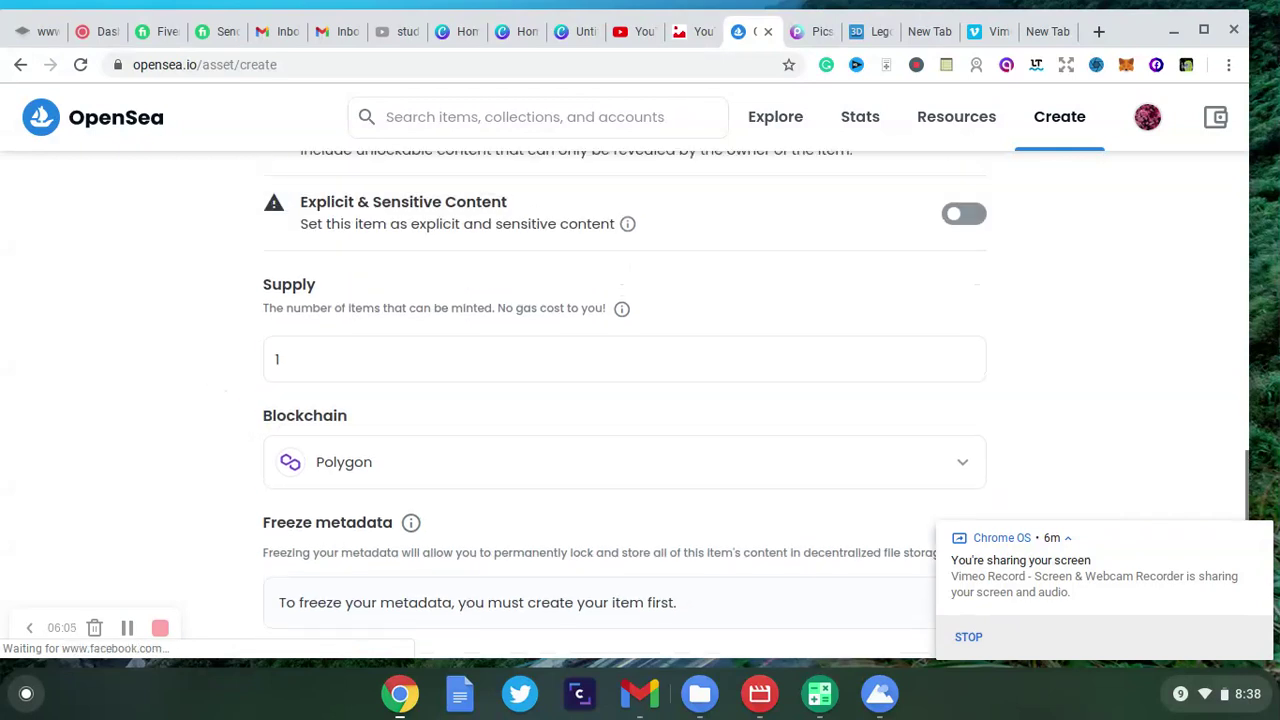
click(301, 359)
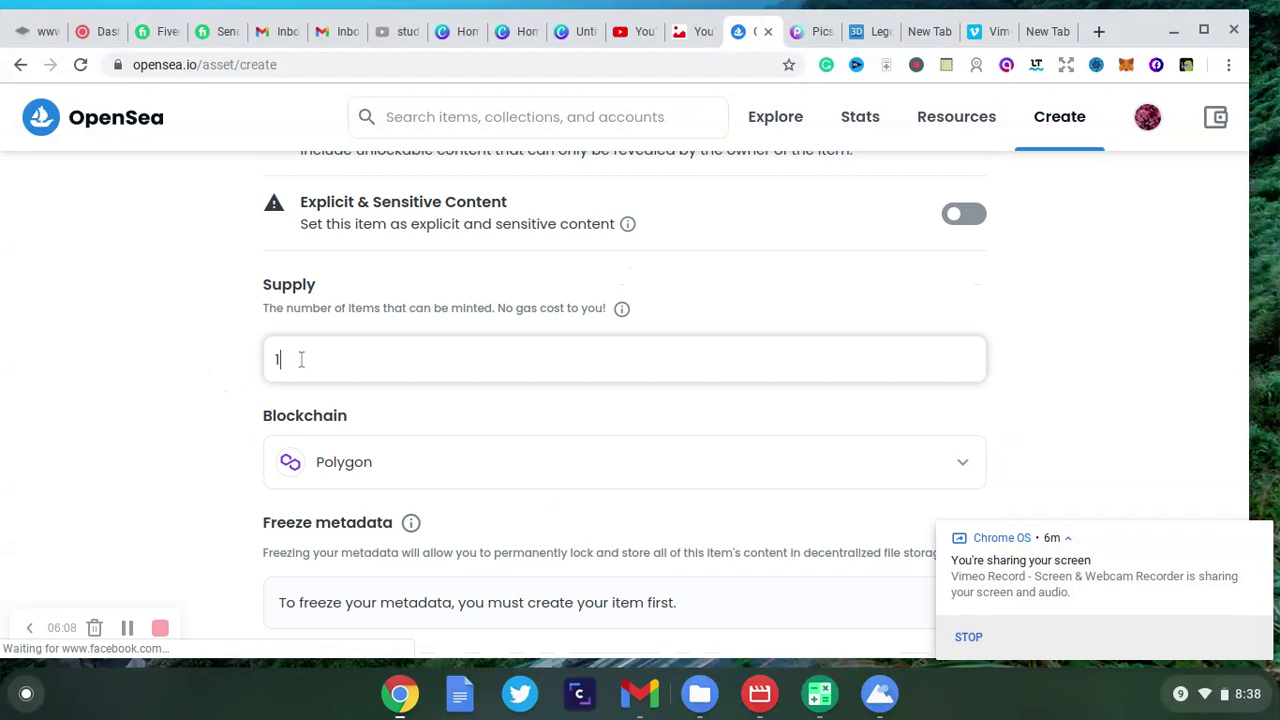
click(194, 448)
scroll(194, 448, down, 3)
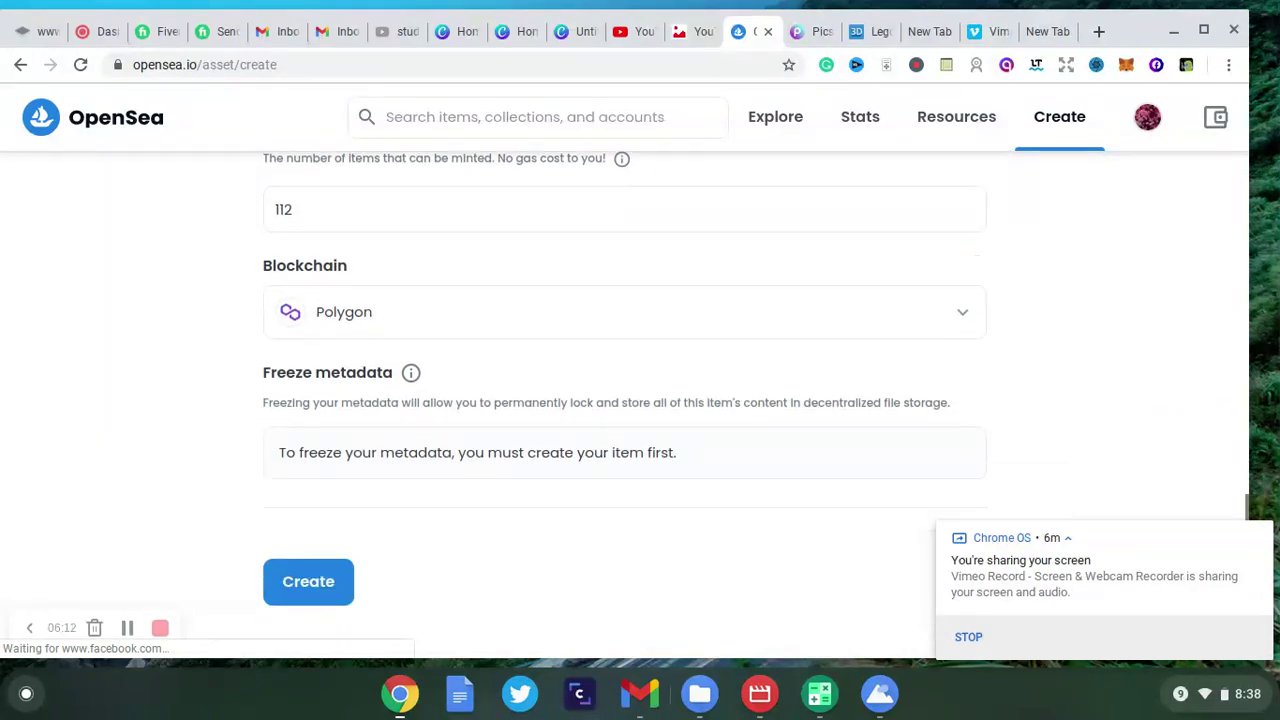
Submit the new item for creation, start the reCAPTCHA check and submit all squares showing taxis.
click(312, 582)
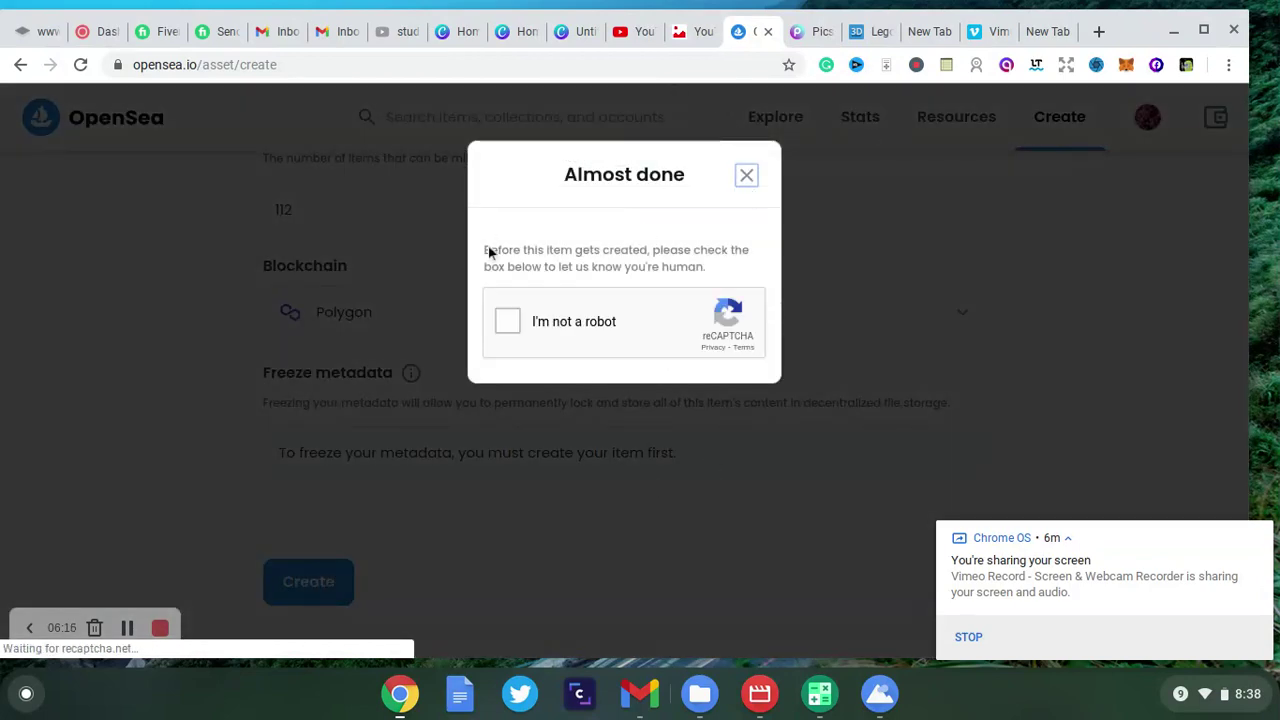
click(510, 324)
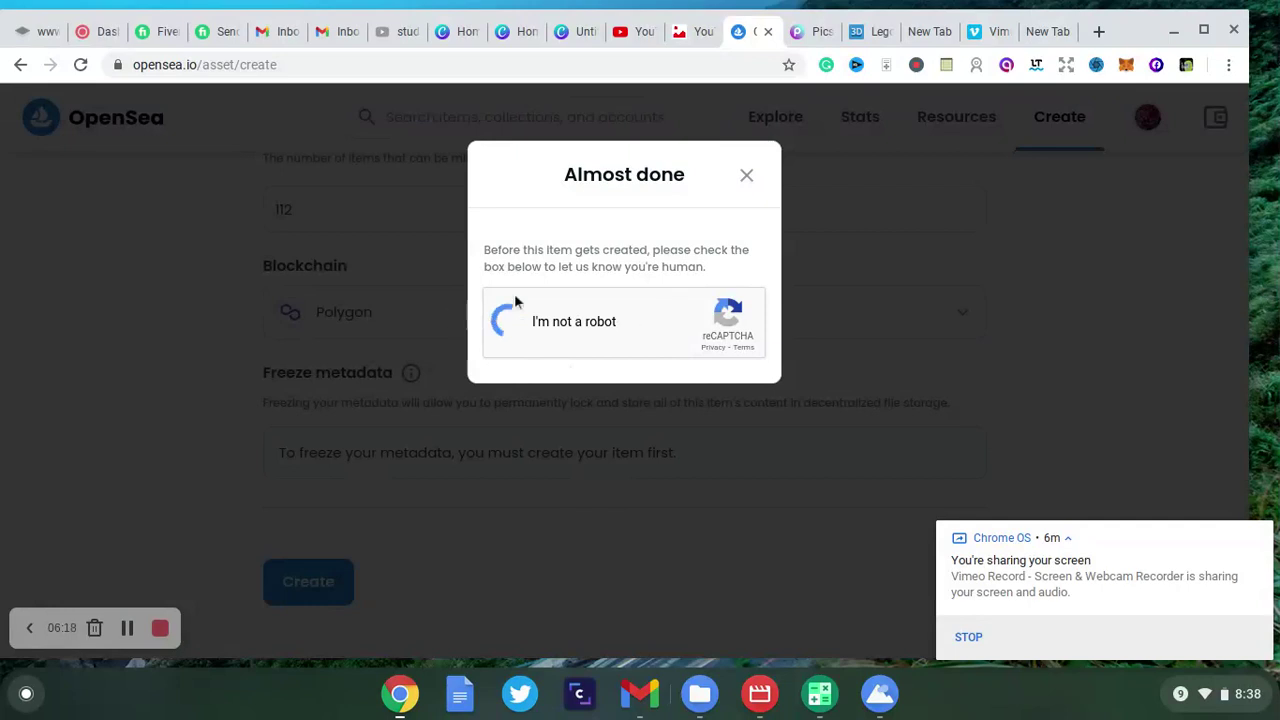
click(600, 350)
click(643, 357)
click(697, 265)
click(576, 280)
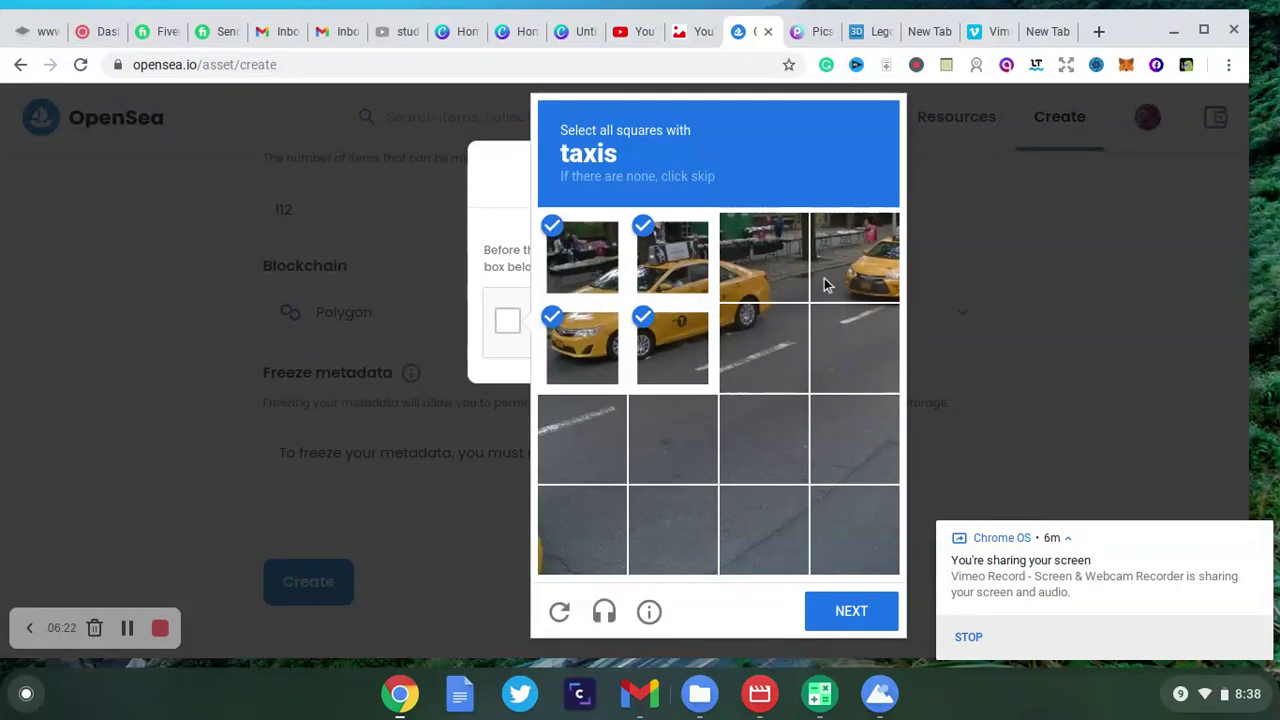
click(770, 278)
click(757, 365)
click(884, 278)
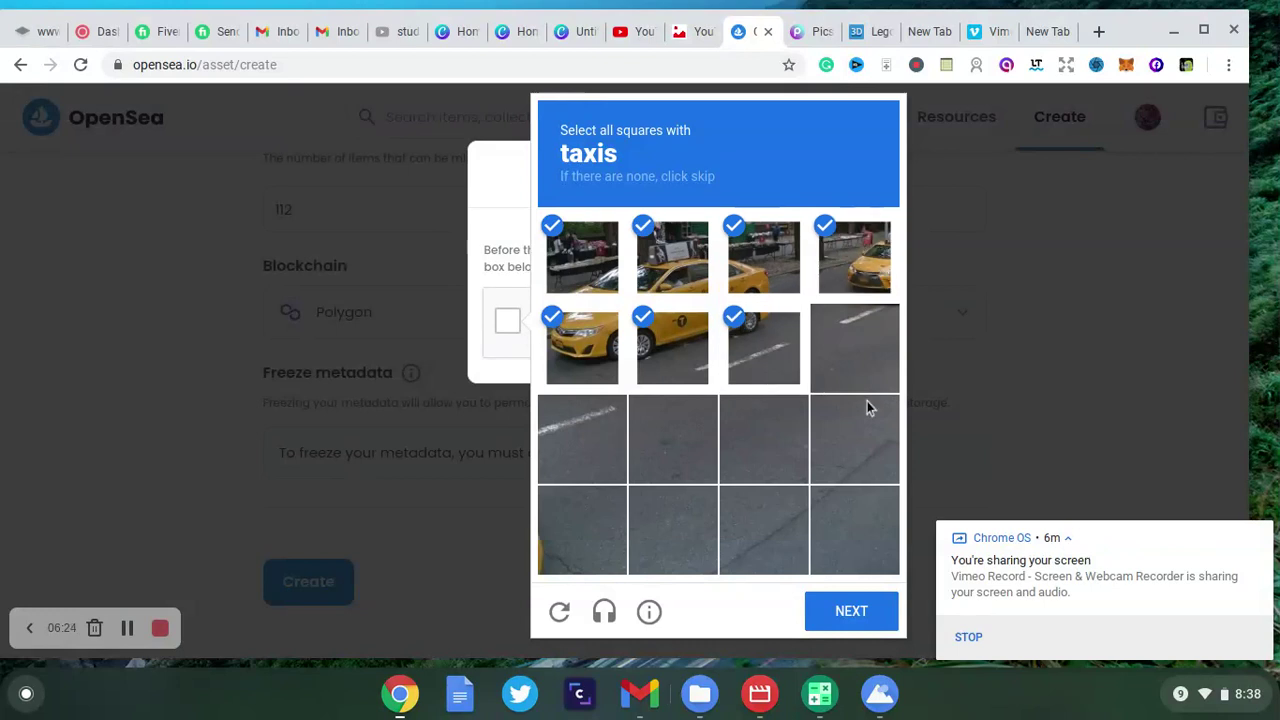
click(845, 608)
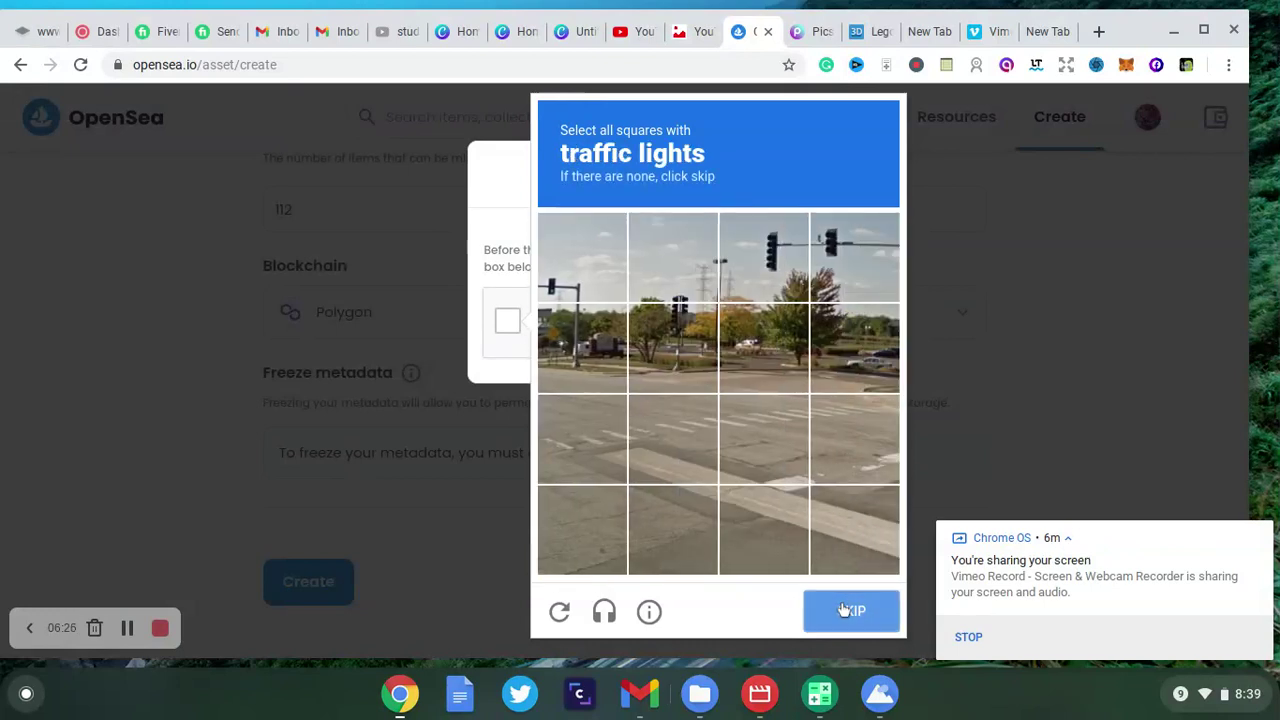
Mark the squares showing traffic lights in the reCAPTCHA challenge and submit the selection.
click(576, 277)
click(580, 365)
click(790, 252)
click(865, 255)
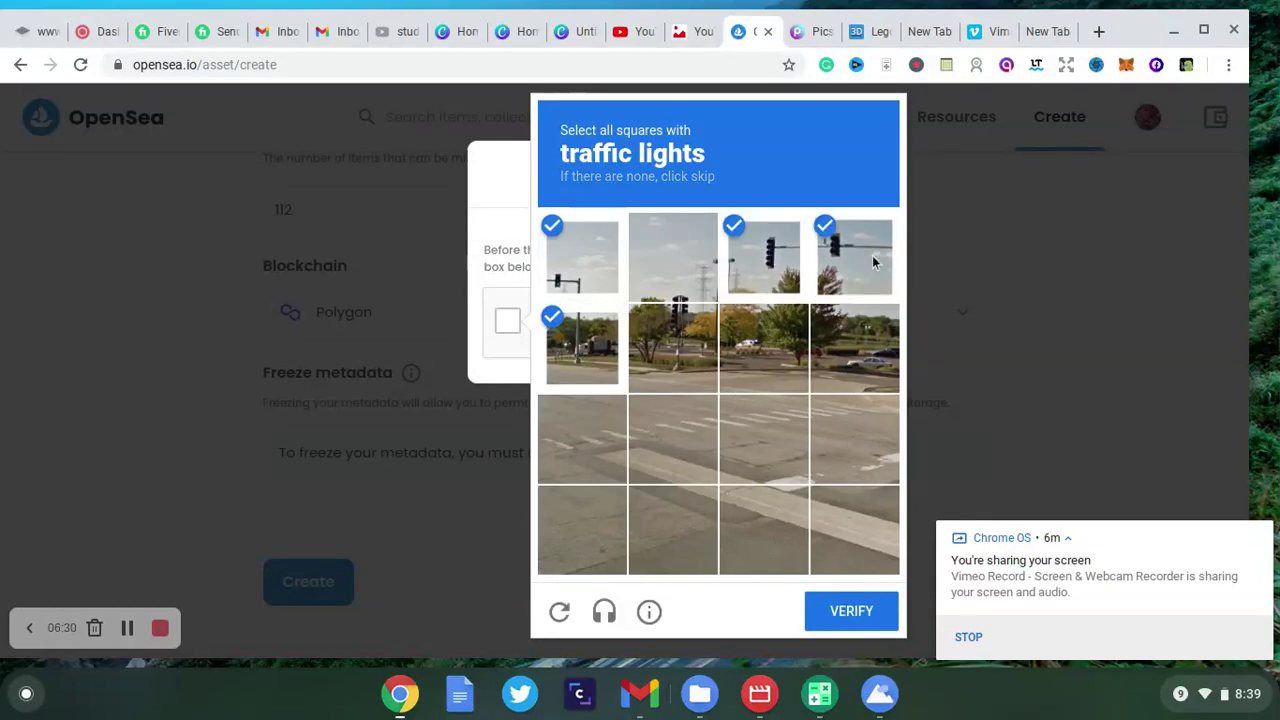
click(572, 342)
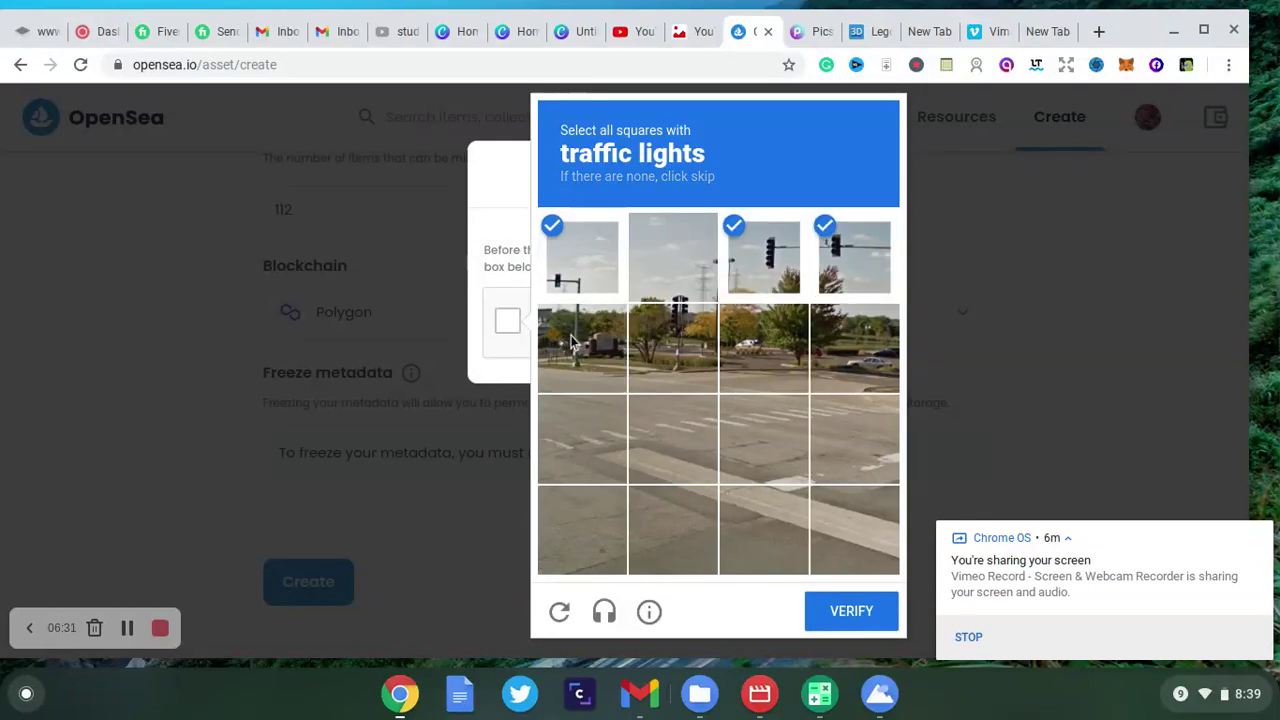
click(831, 606)
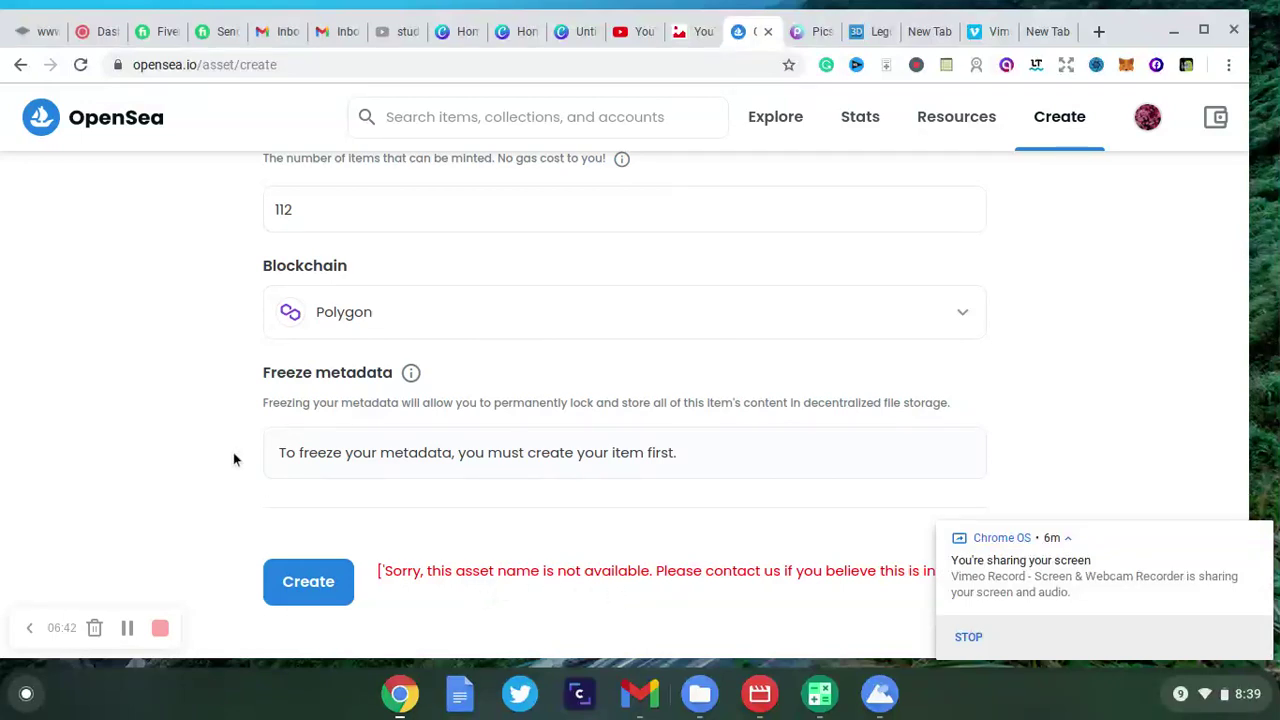
Return to the item's Name field and clear the rejected name from it.
scroll(233, 452, up, 10)
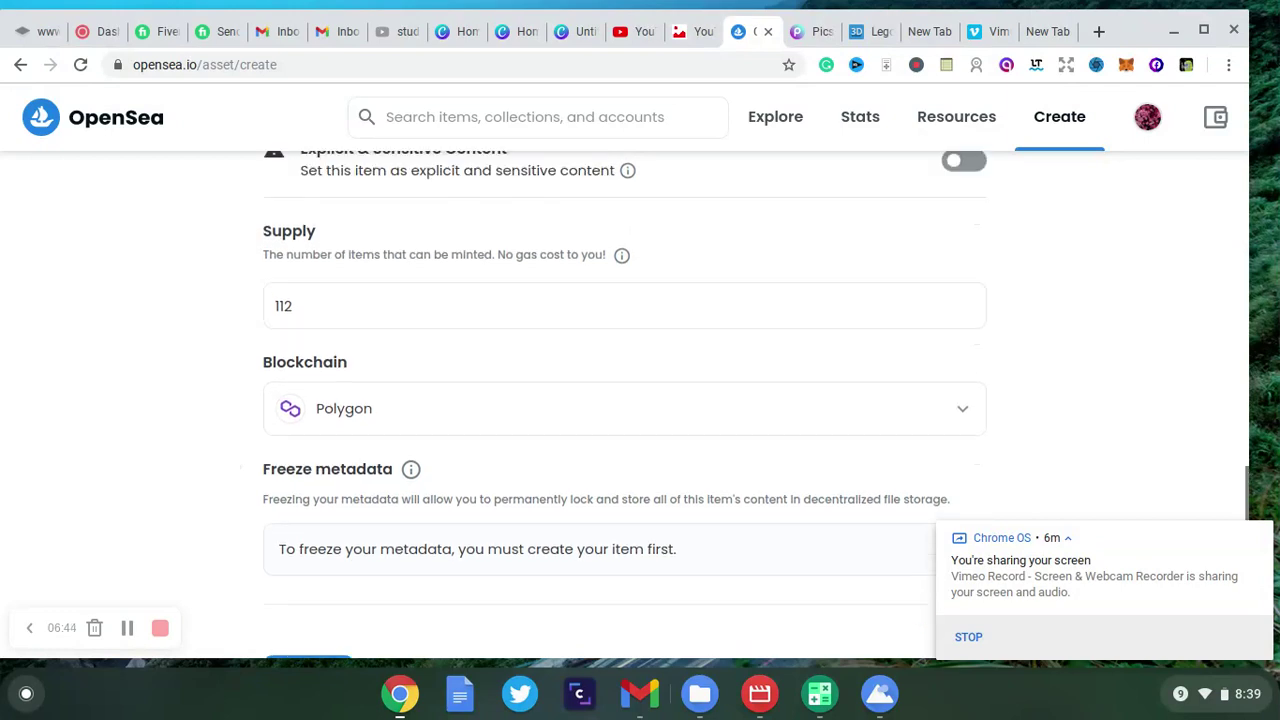
scroll(600, 400, up, 6)
scroll(600, 400, down, 1)
scroll(640, 400, down, 2)
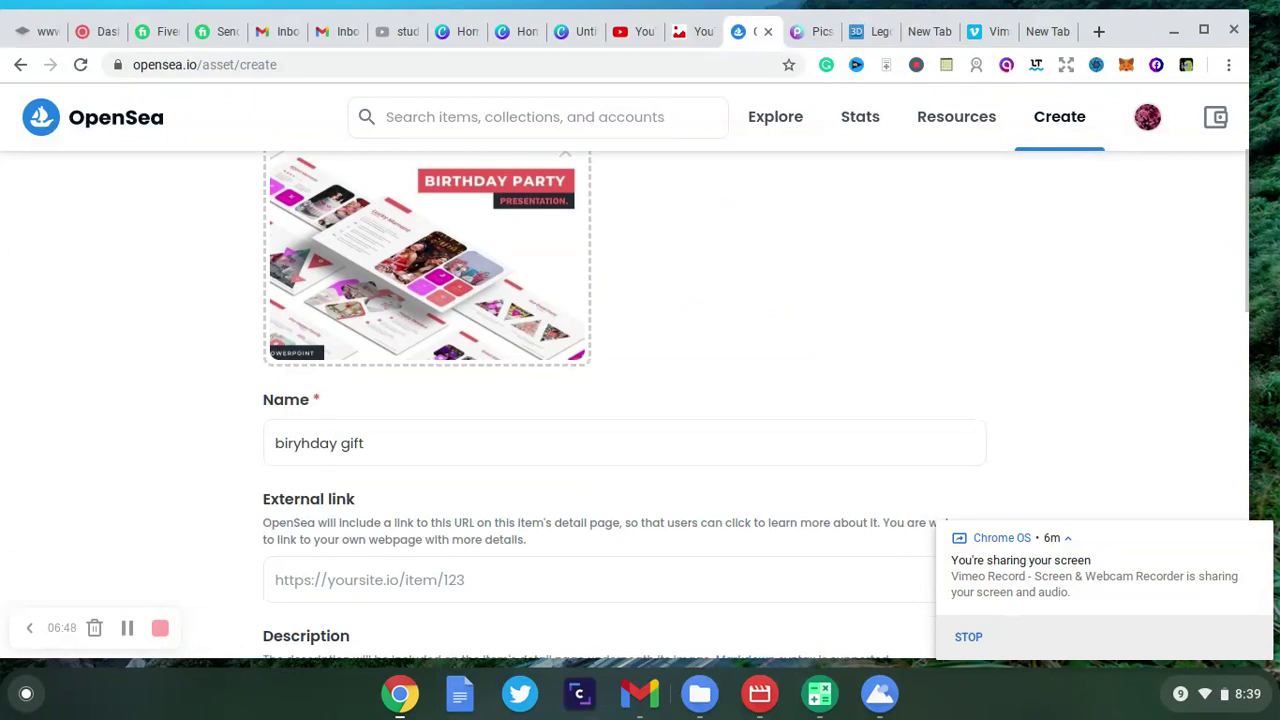
scroll(640, 400, down, 1)
scroll(624, 404, down, 1)
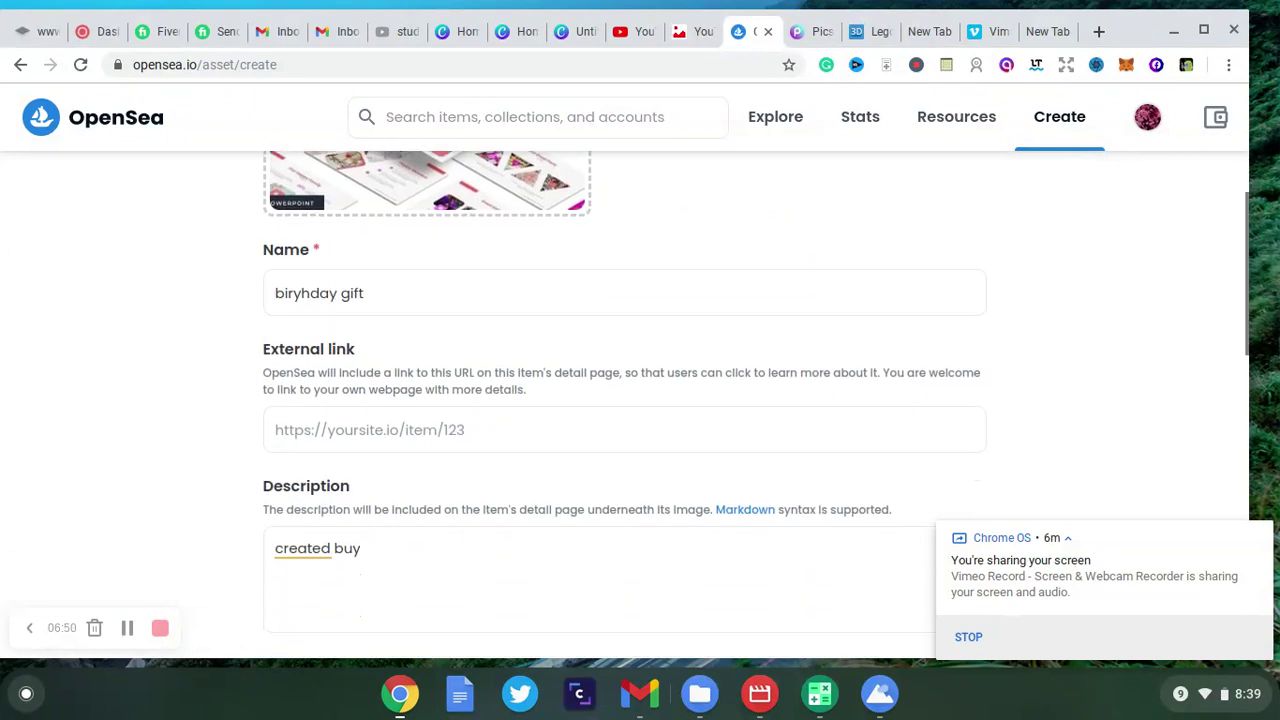
click(371, 306)
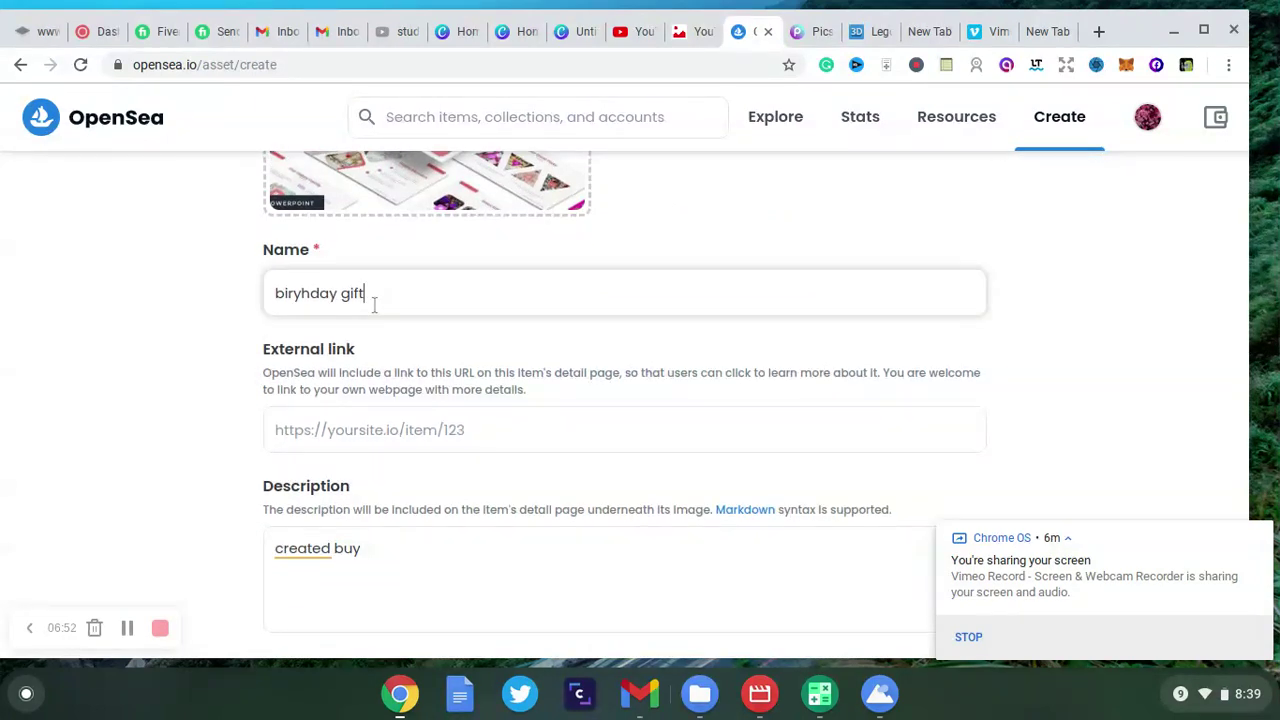
key(BackSpace)
key(BackSpace)
key(BackSpace)
key(BackSpace)
key(BackSpace)
key(BackSpace)
key(BackSpace)
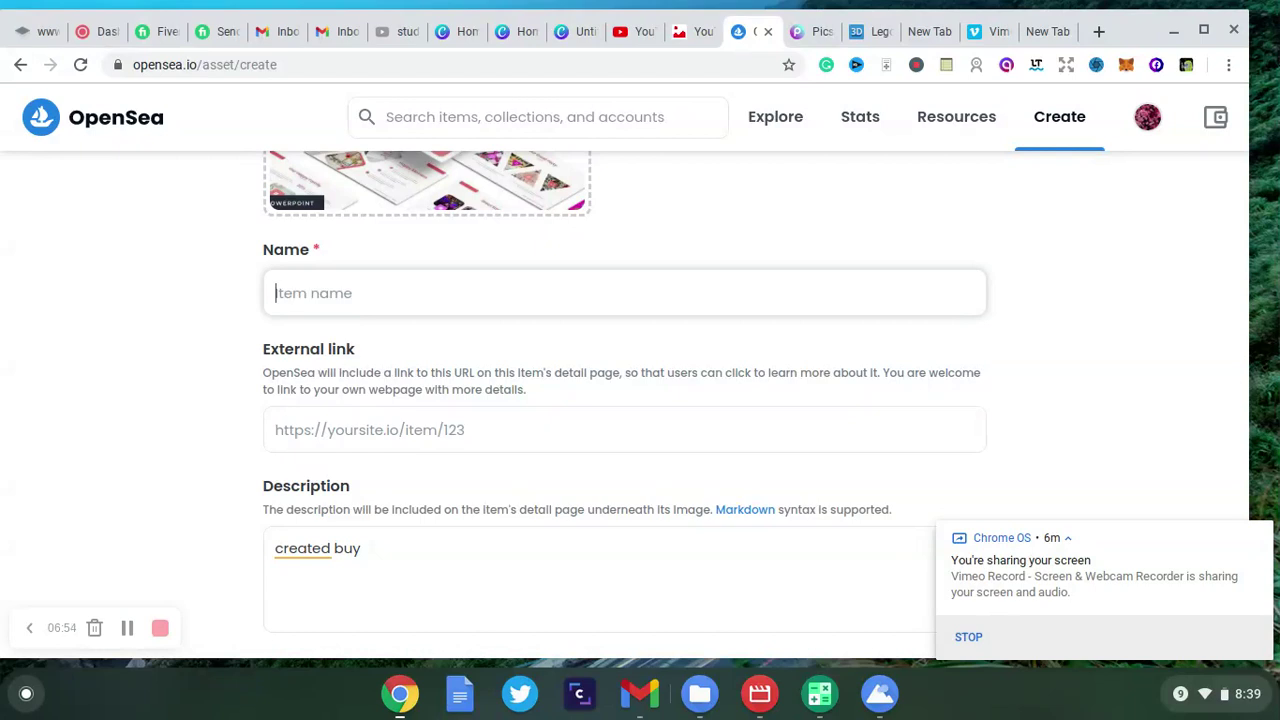
View the OpenSea account's profile page and return to the item creation form.
click(1147, 116)
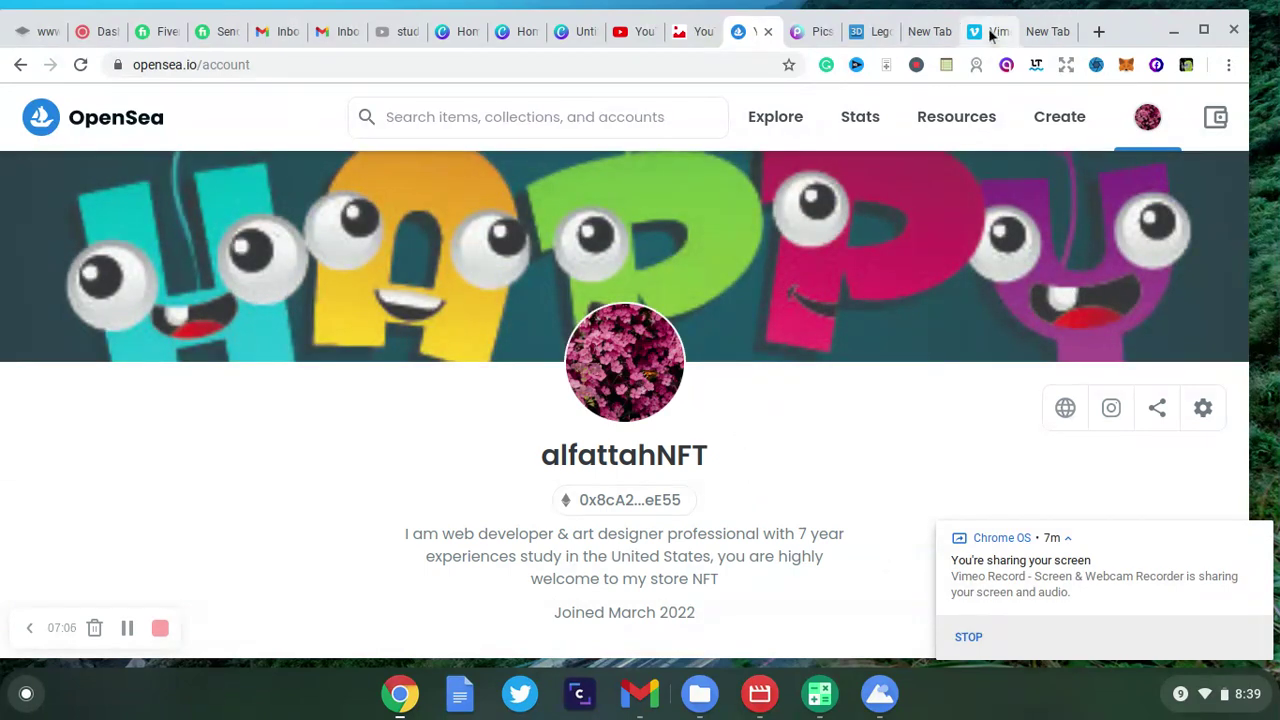
click(20, 65)
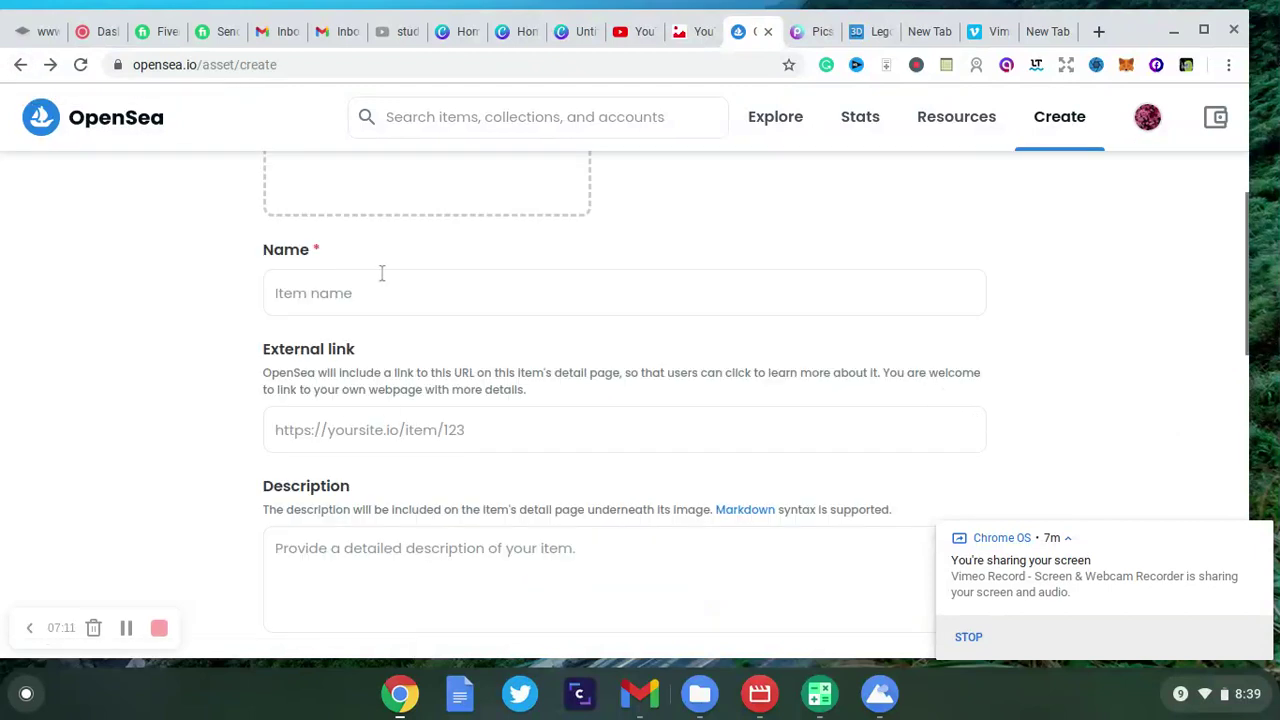
click(327, 279)
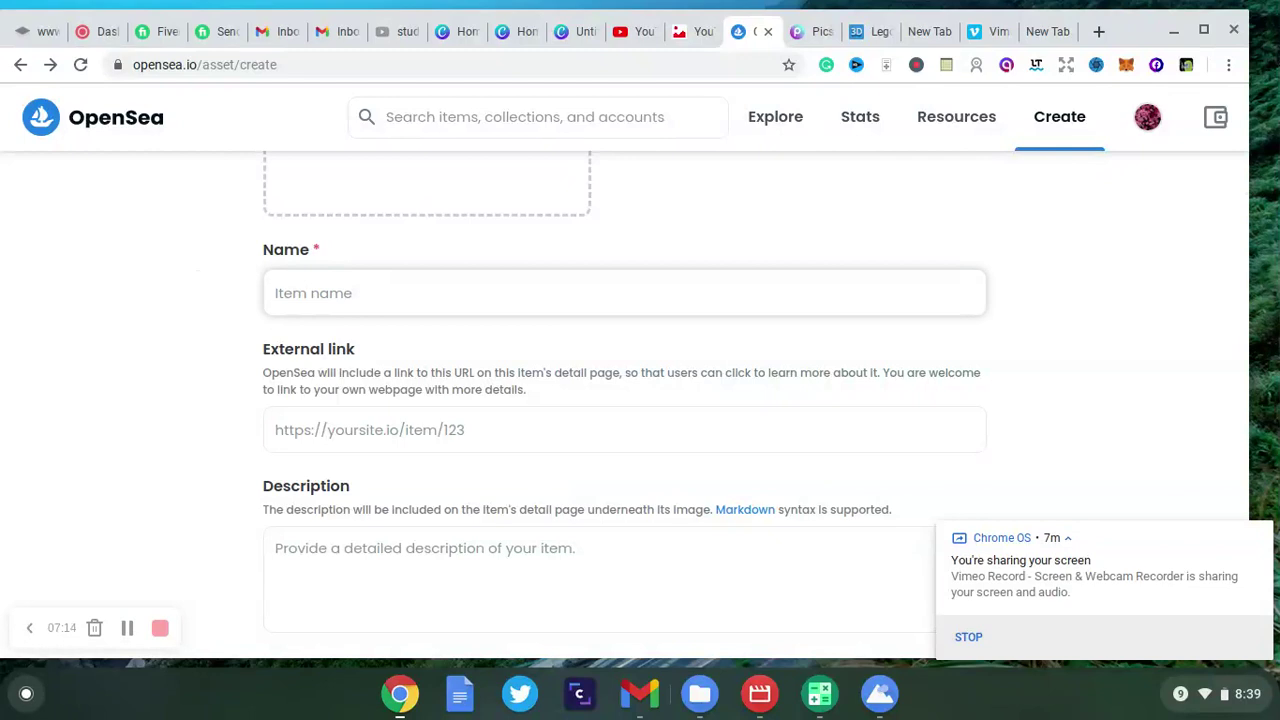
click(201, 273)
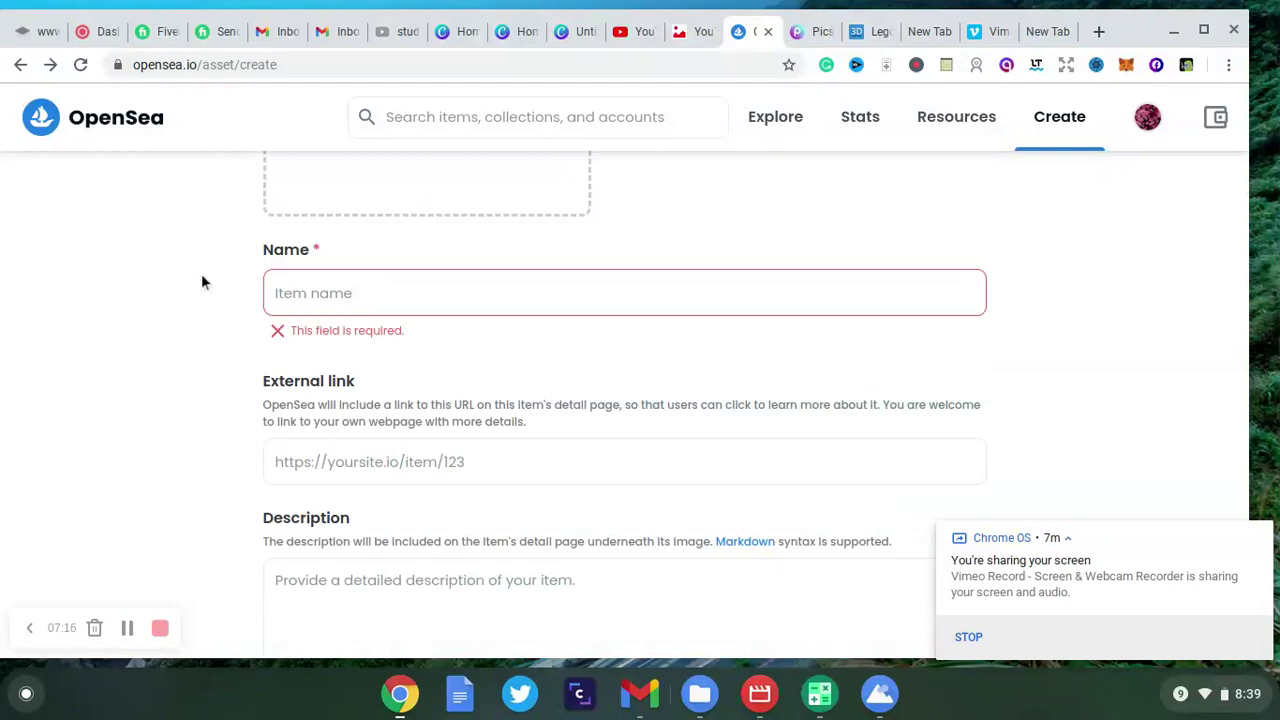
Enter "alfatah nft" as the name of the new item.
scroll(640, 400, up, 4)
scroll(640, 400, down, 1)
scroll(640, 400, down, 14)
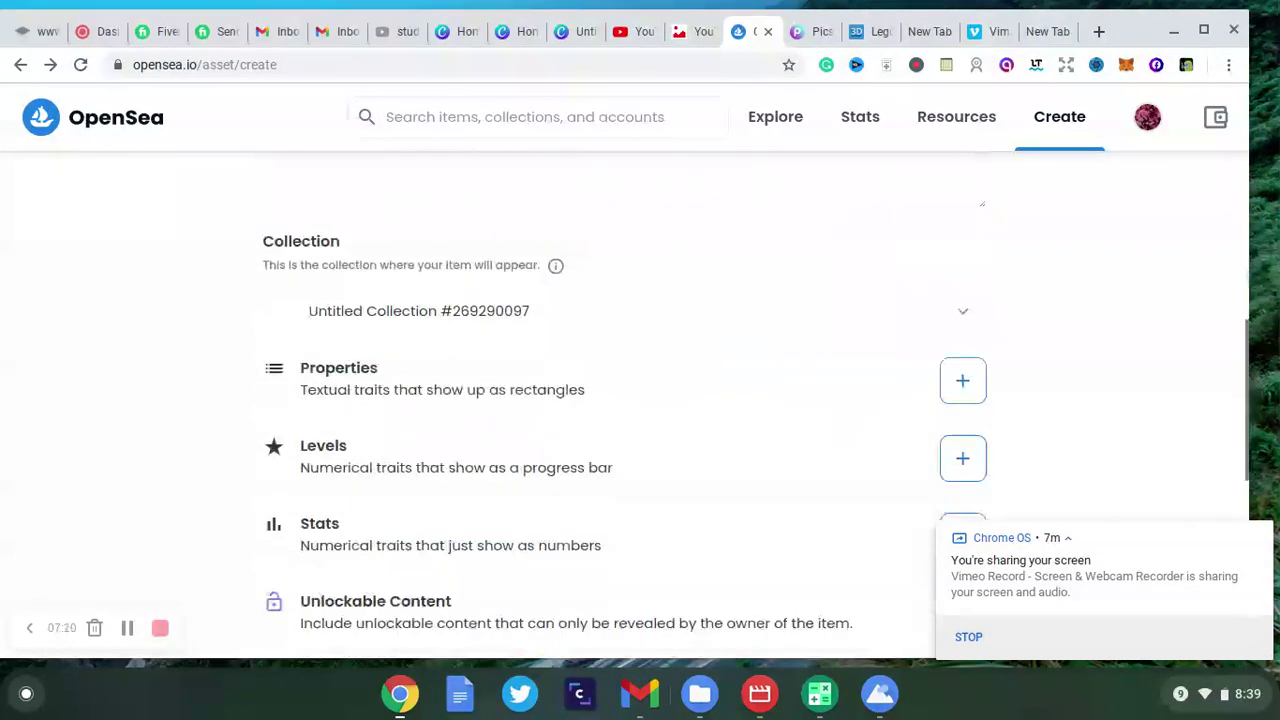
scroll(640, 400, up, 9)
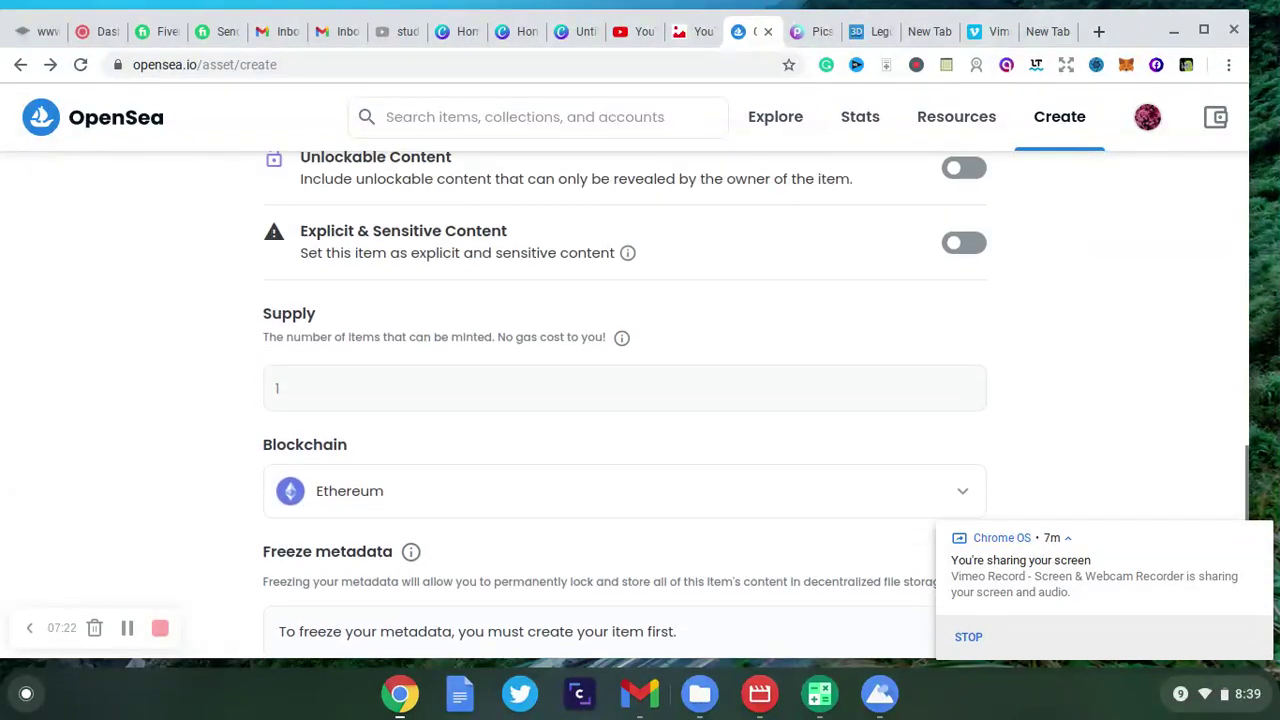
scroll(640, 400, up, 6)
scroll(640, 400, down, 2)
click(343, 507)
text(alfatah nft)
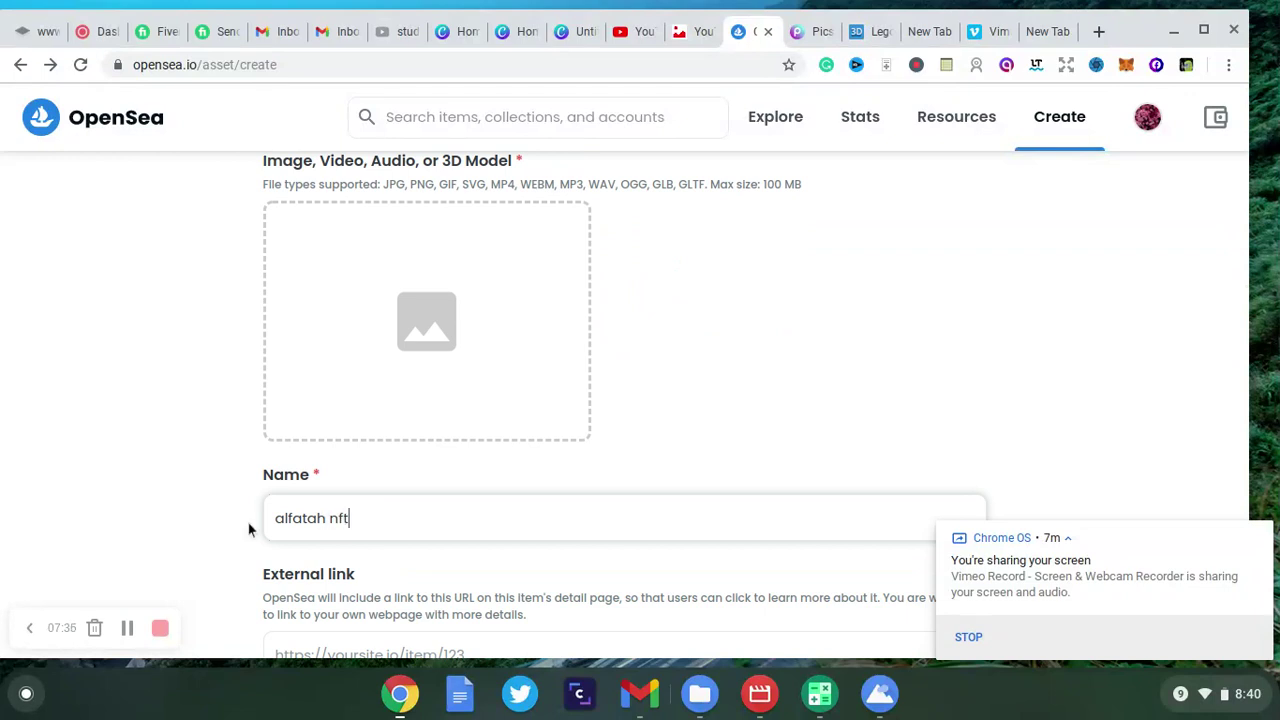
Switch to the Canva design and capture the area of the toy figure artwork page with the screenshot extension, fitting the selection to the page edges.
click(560, 33)
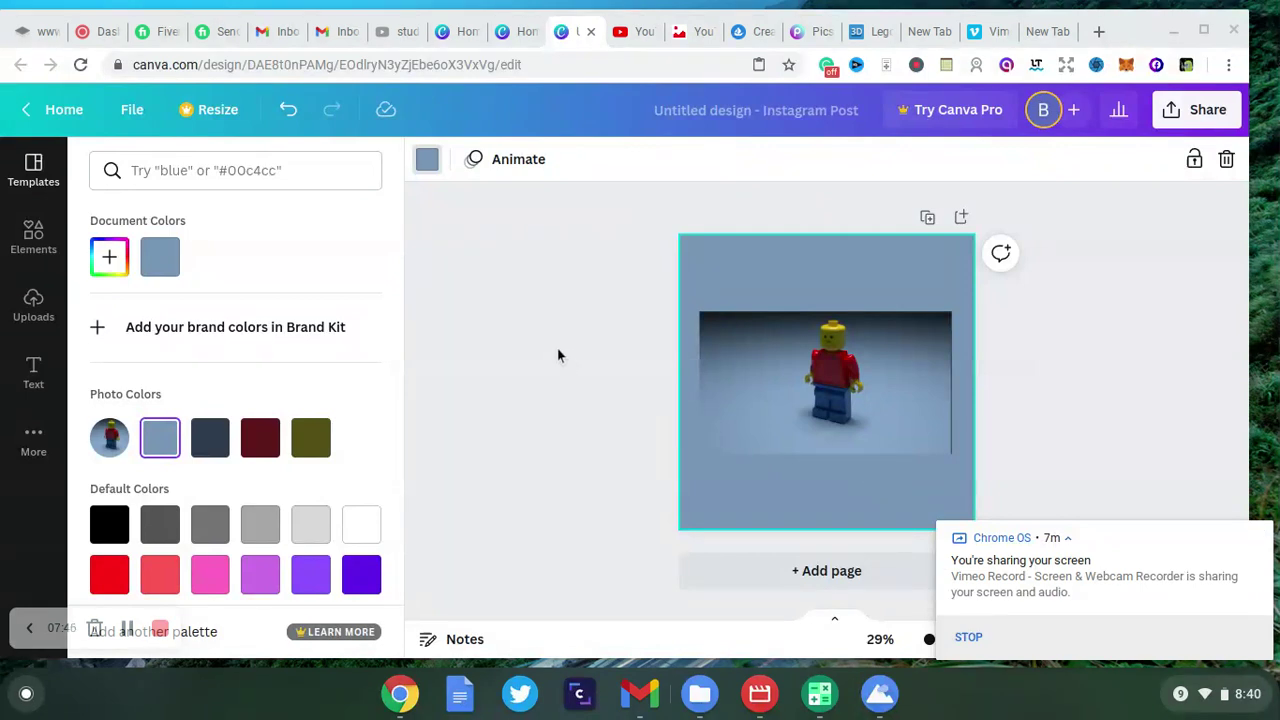
click(1097, 65)
click(975, 178)
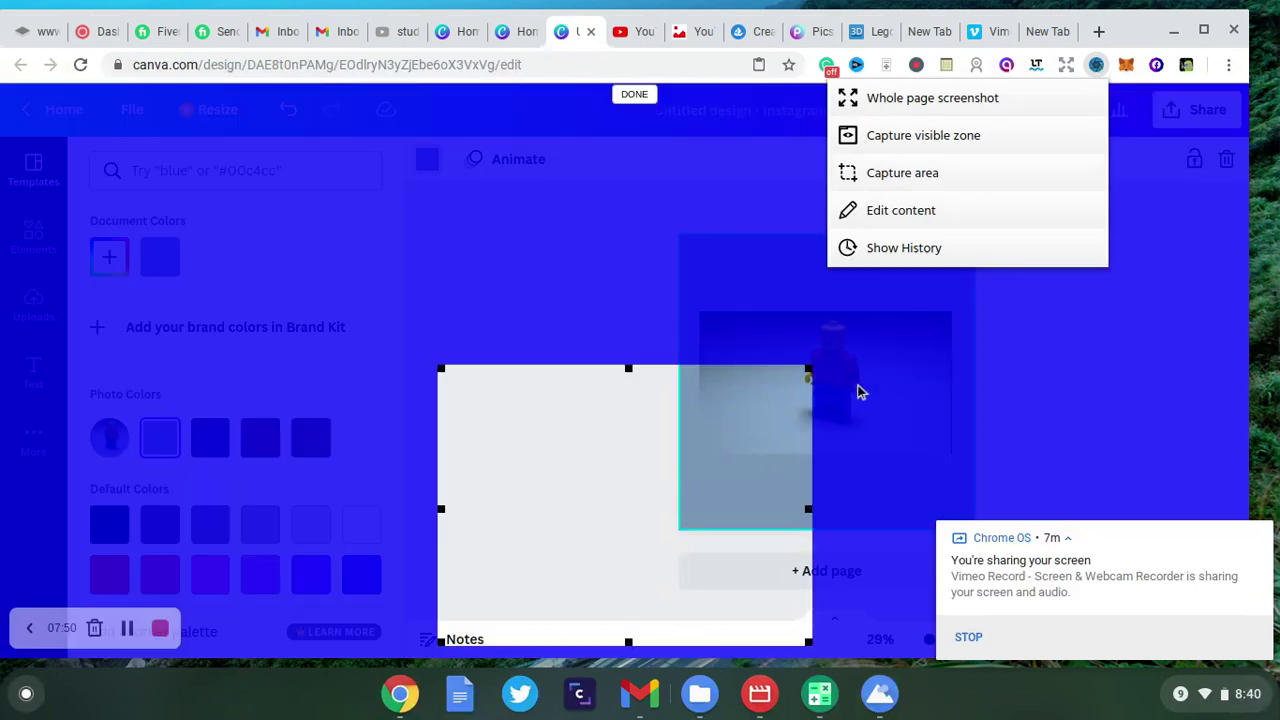
drag(702, 413, 1077, 320)
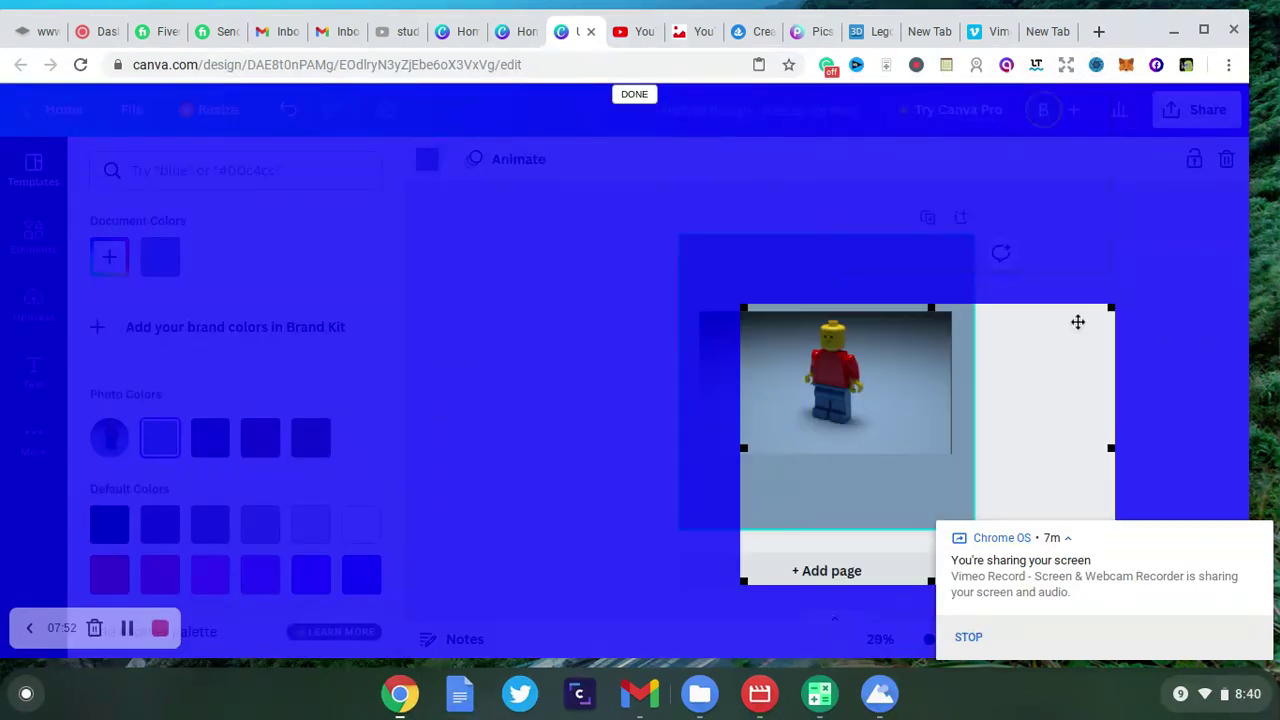
drag(945, 347, 854, 290)
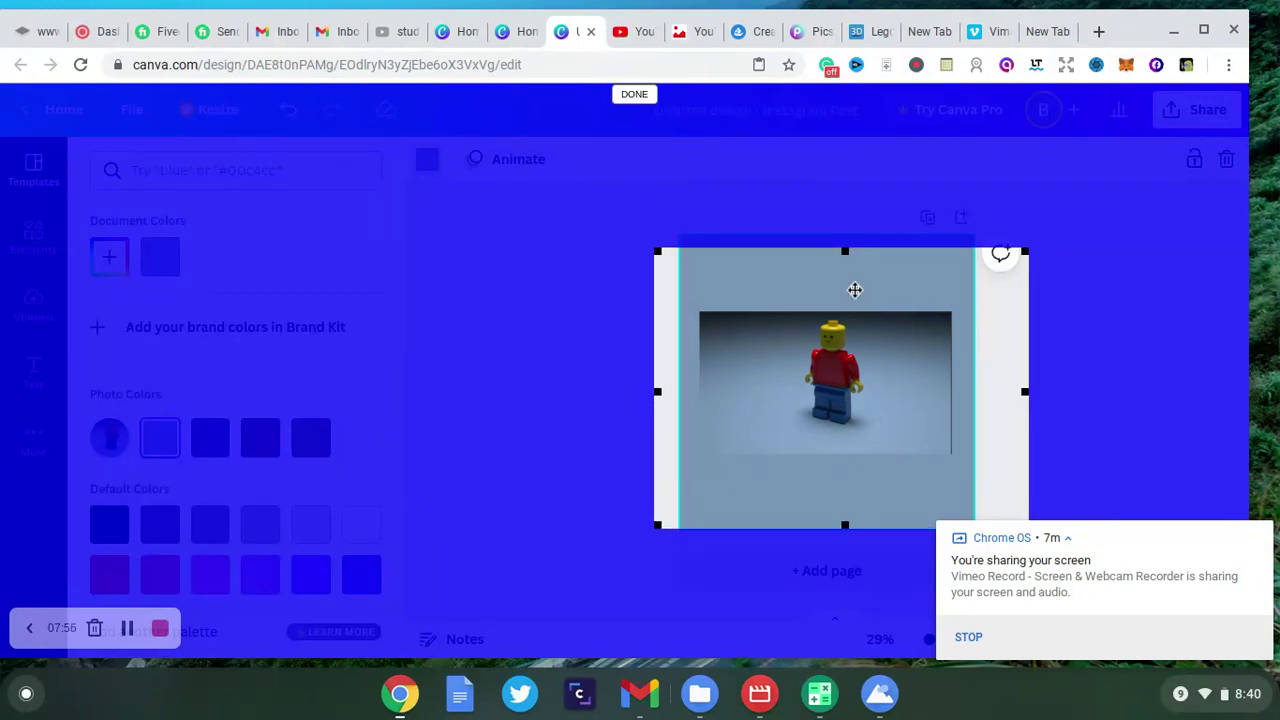
drag(1026, 398, 972, 393)
drag(655, 392, 681, 400)
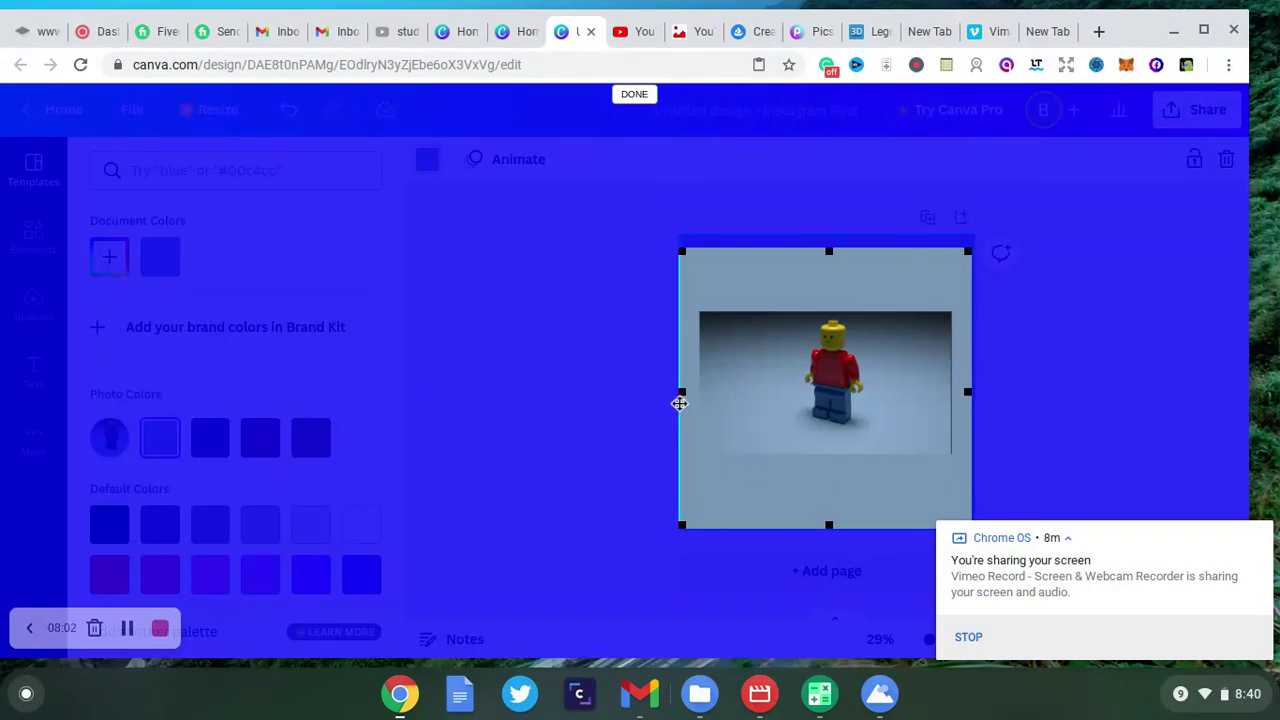
mouse_move(829, 251)
mouse_down()
mouse_move(829, 226)
mouse_move(829, 238)
mouse_up()
click(631, 94)
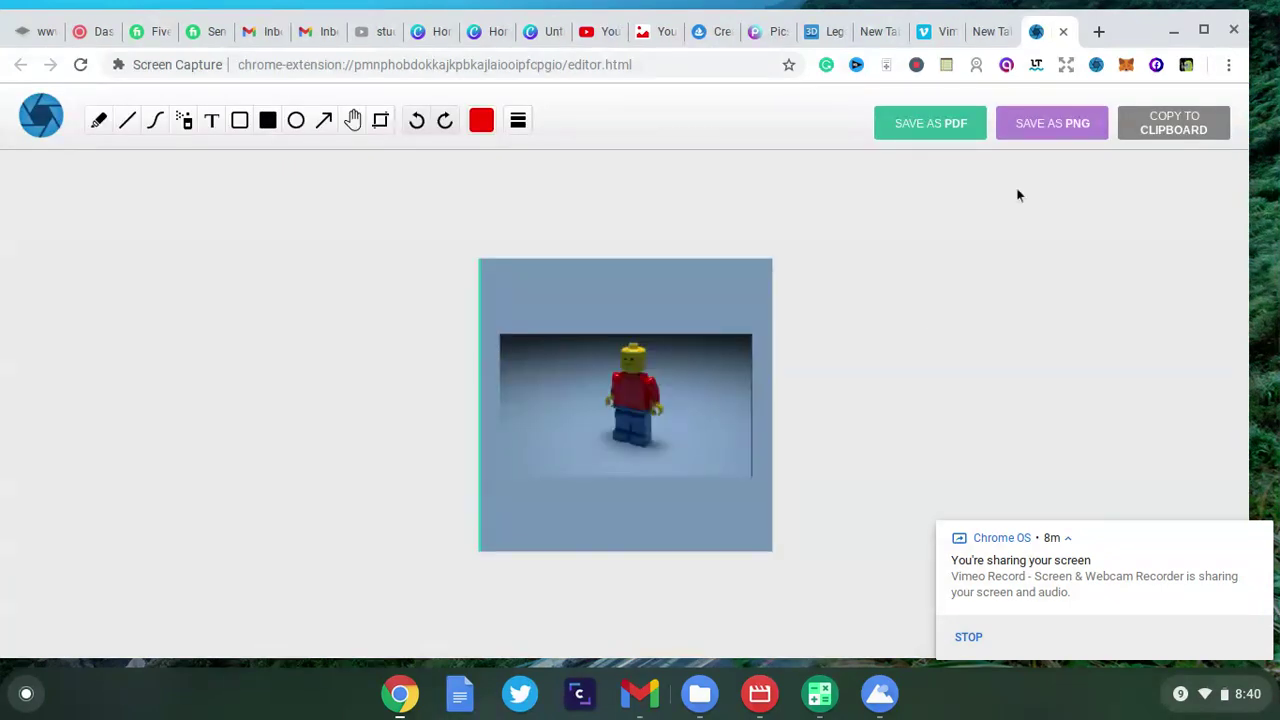
click(1052, 124)
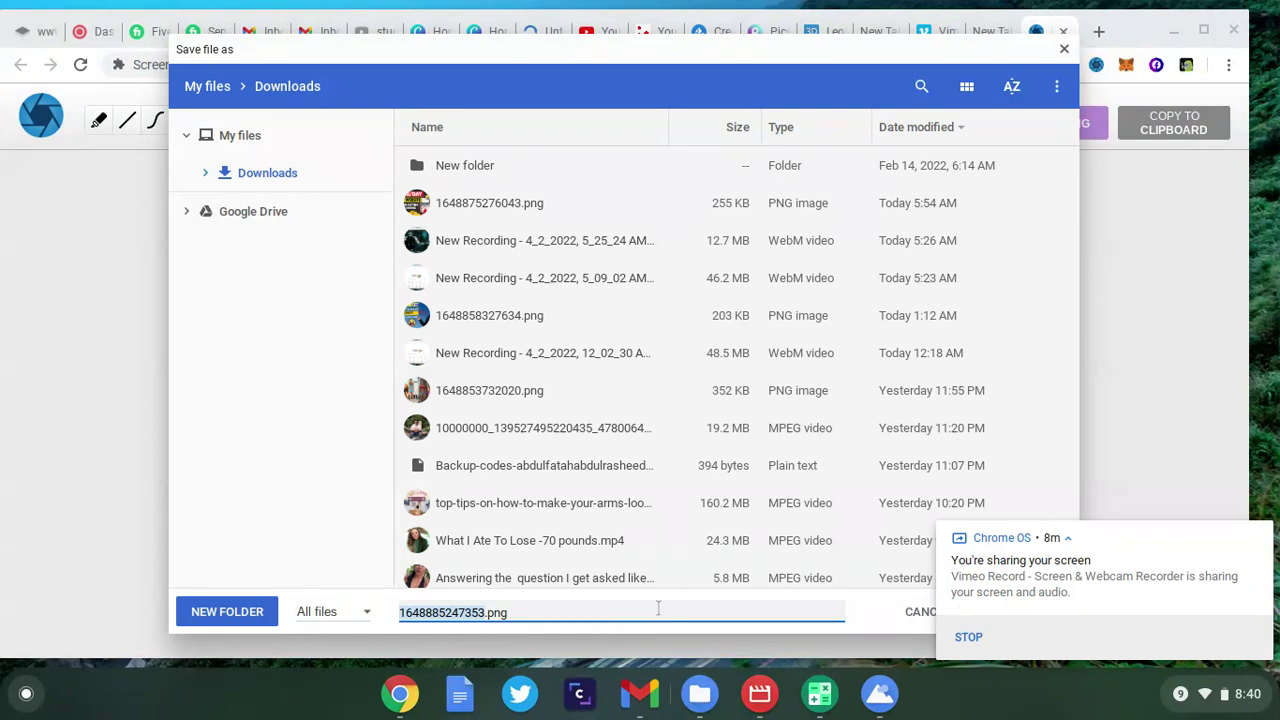
click(855, 625)
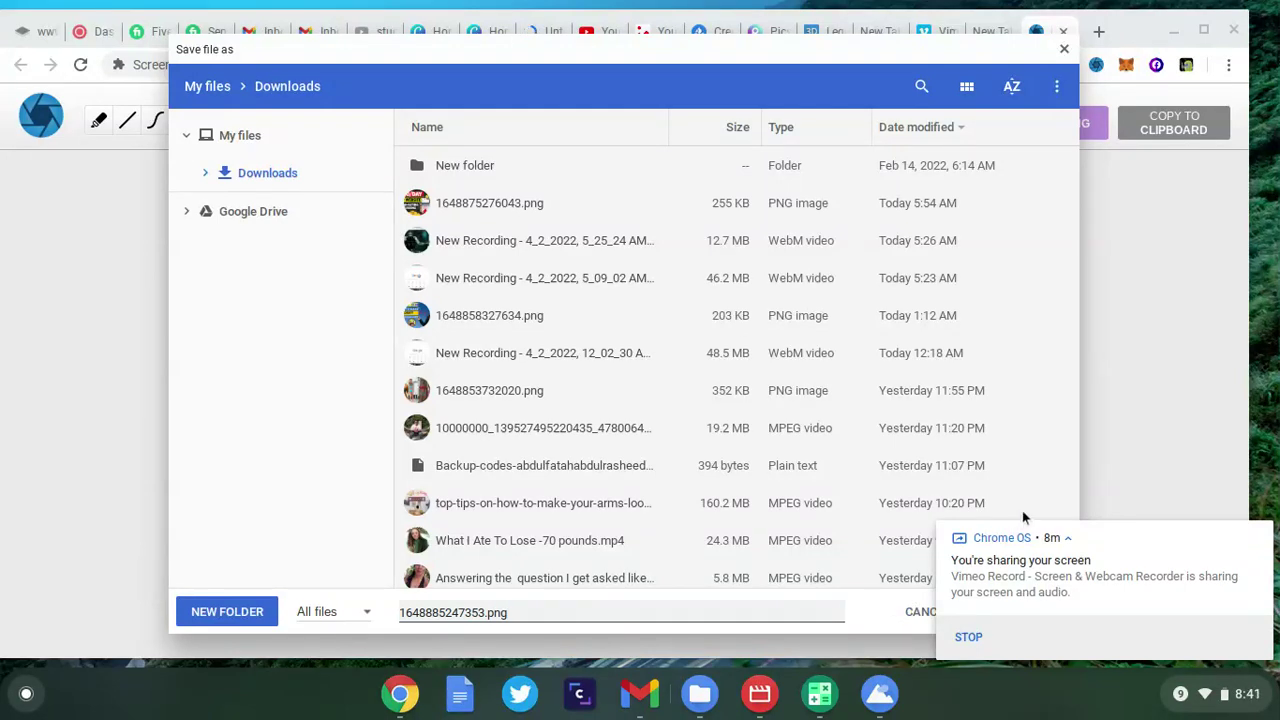
double_click(1057, 505)
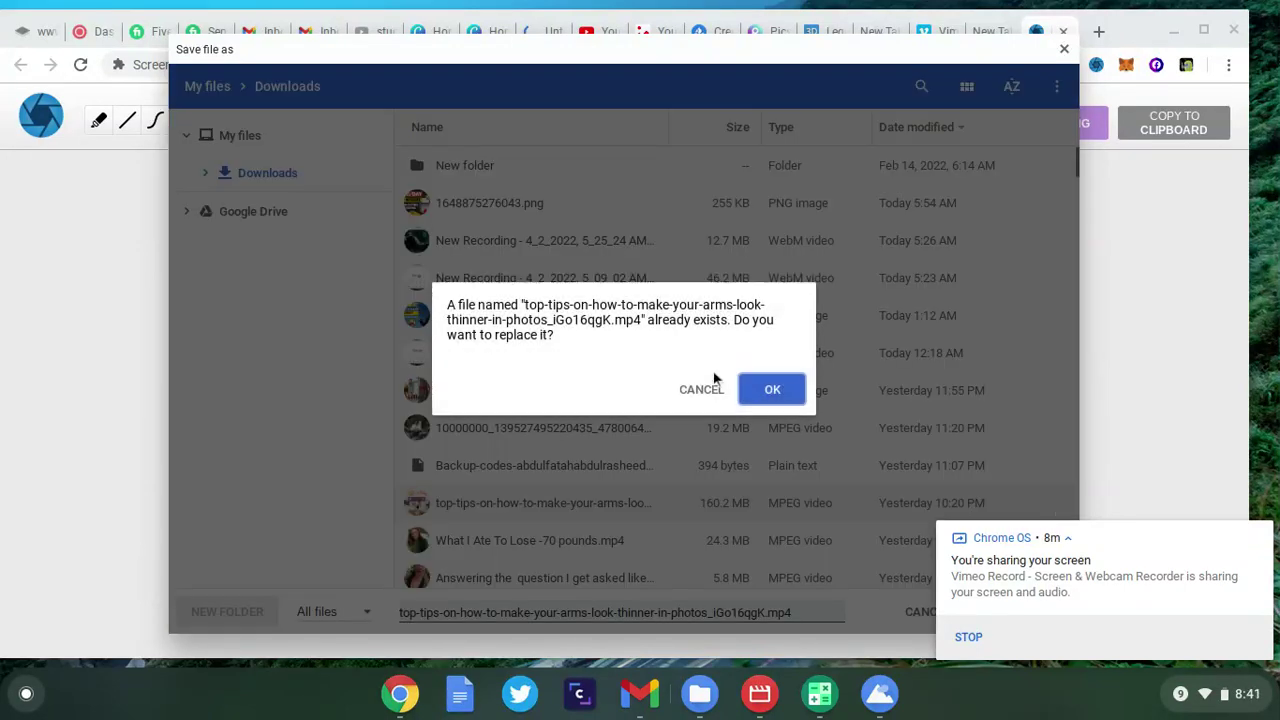
click(692, 400)
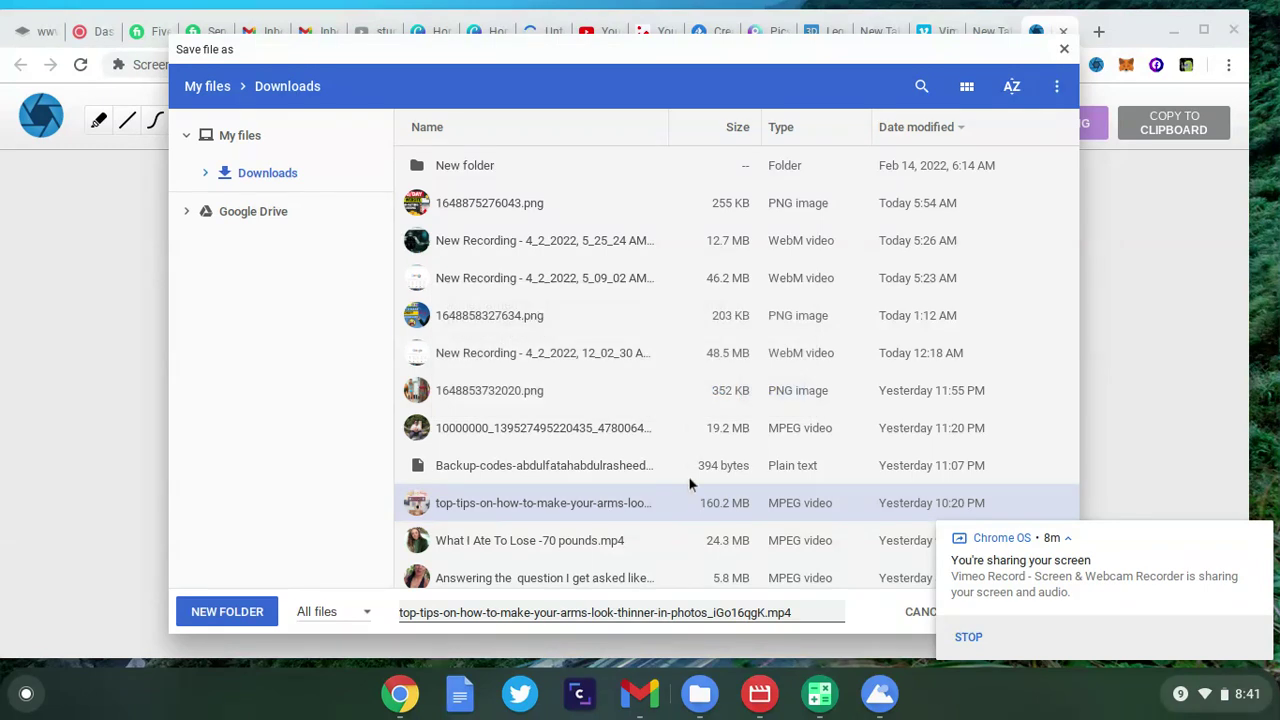
click(1064, 49)
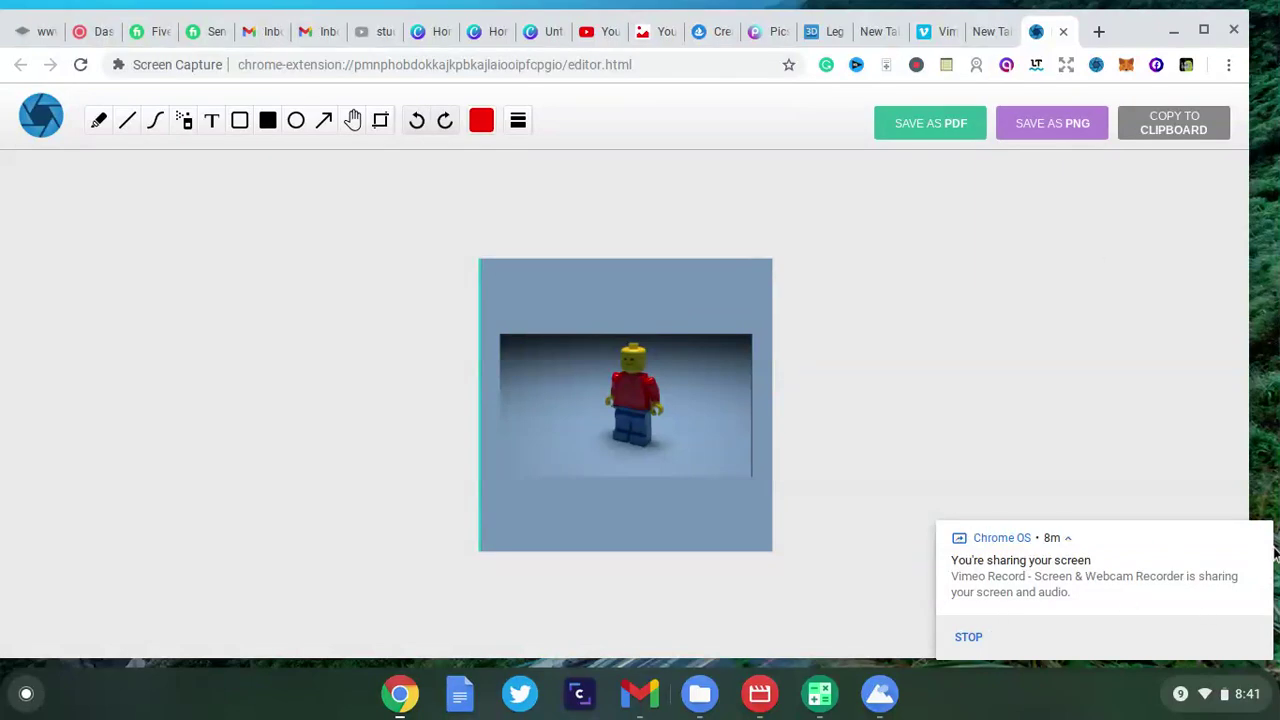
Dismiss the screen-sharing notification and save the captured artwork as a PNG in the Downloads folder.
click(1261, 535)
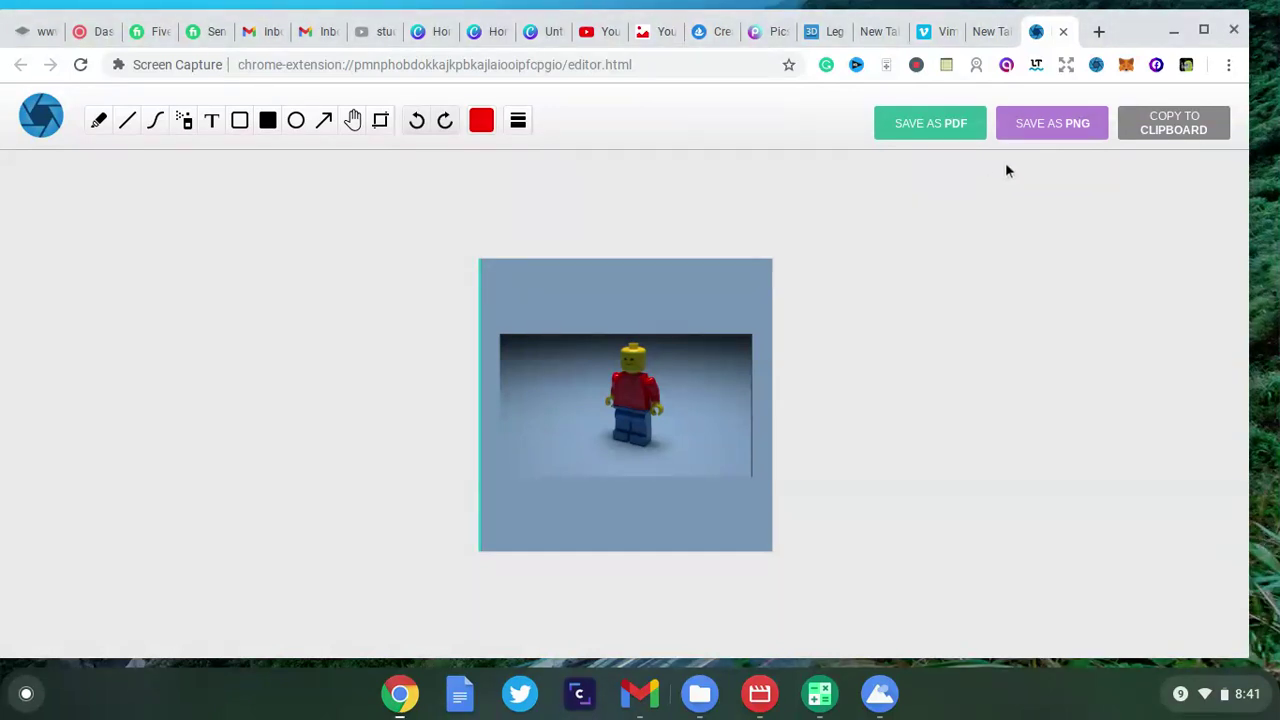
click(1030, 144)
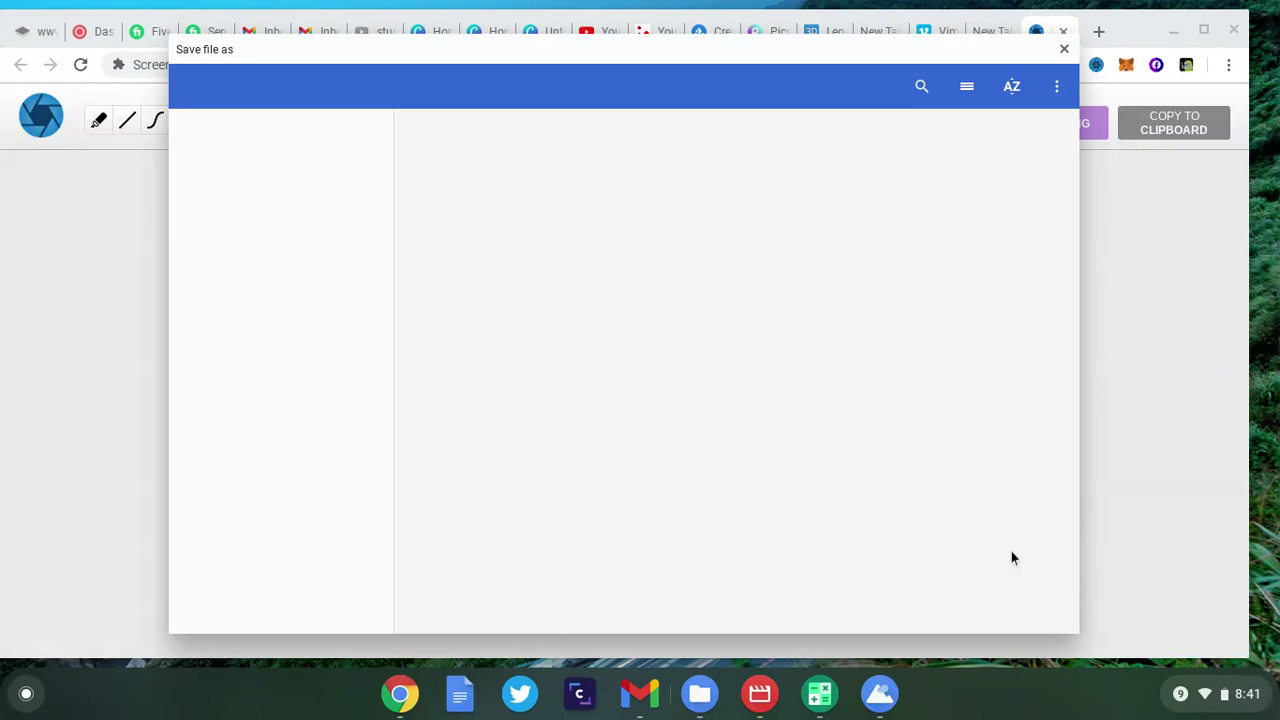
click(1042, 612)
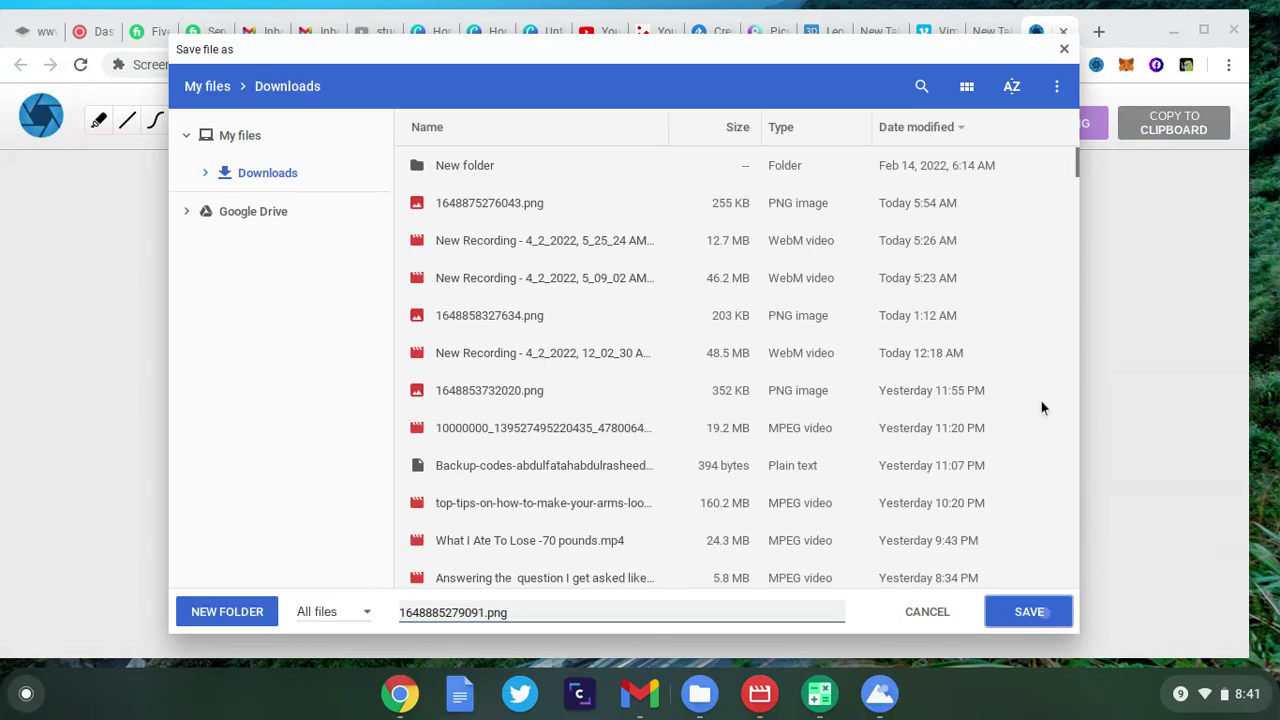
click(1028, 610)
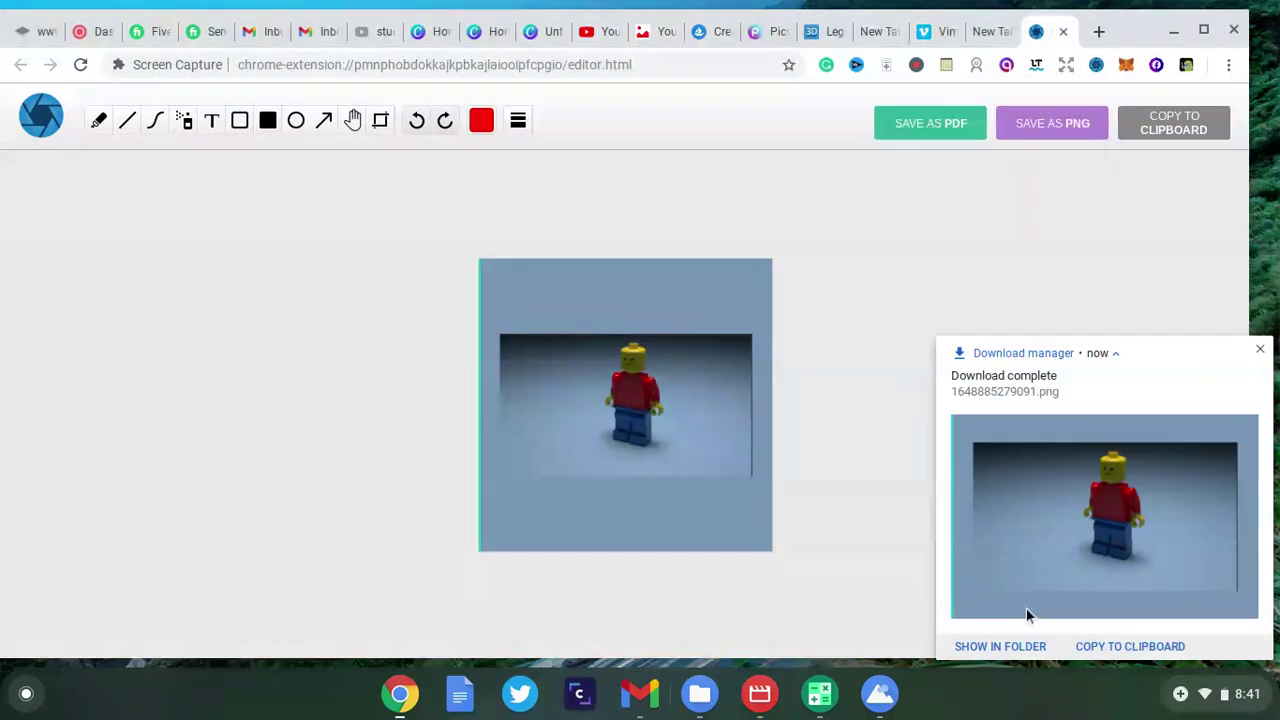
Return to the OpenSea item creation form.
click(939, 34)
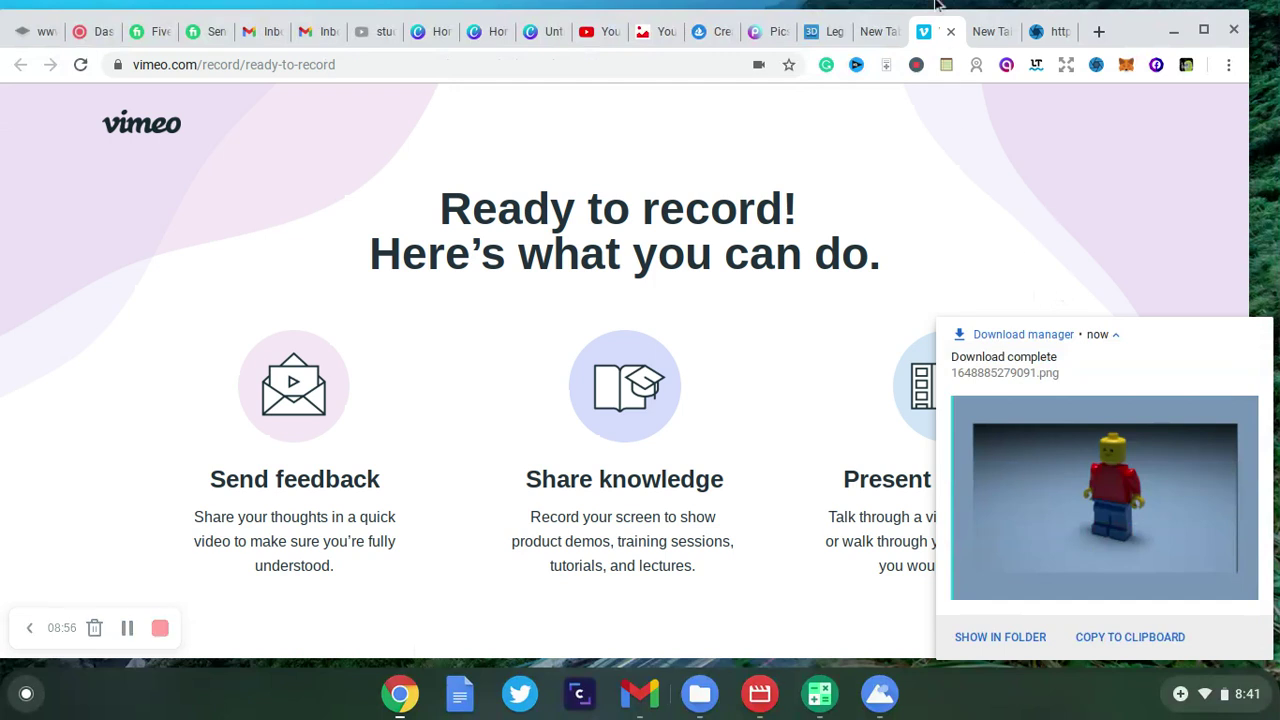
click(722, 34)
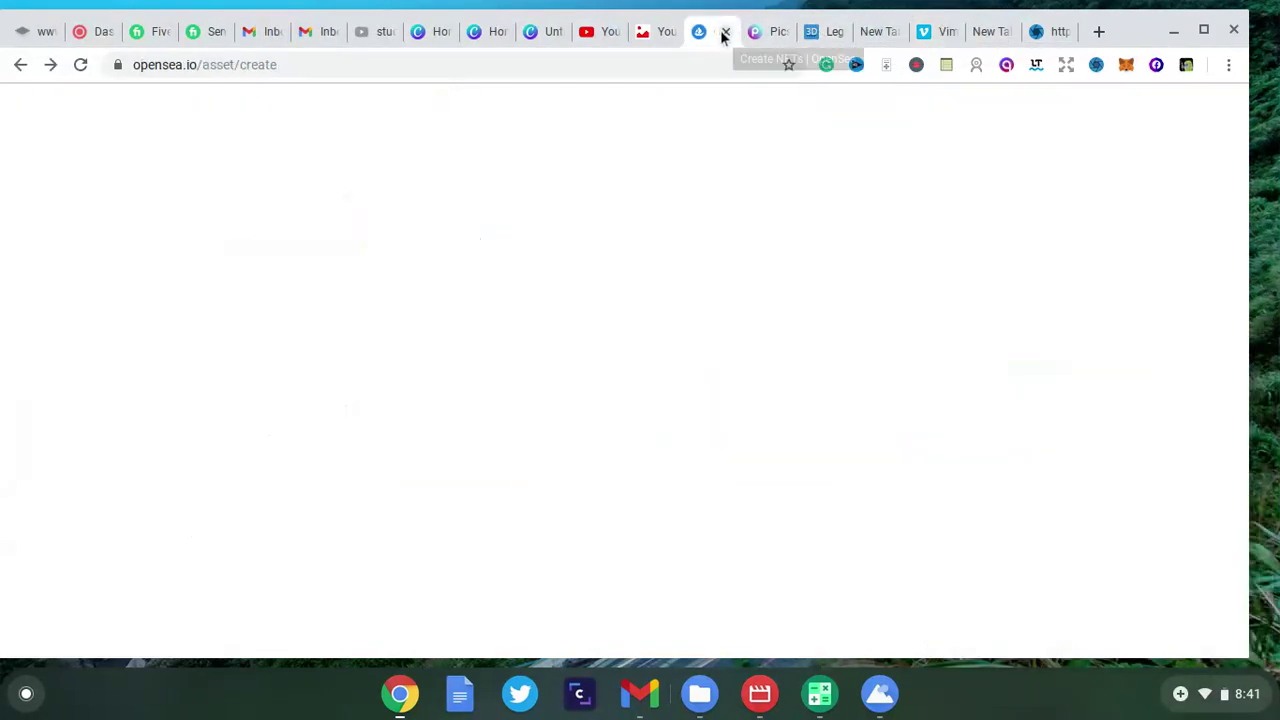
click(425, 297)
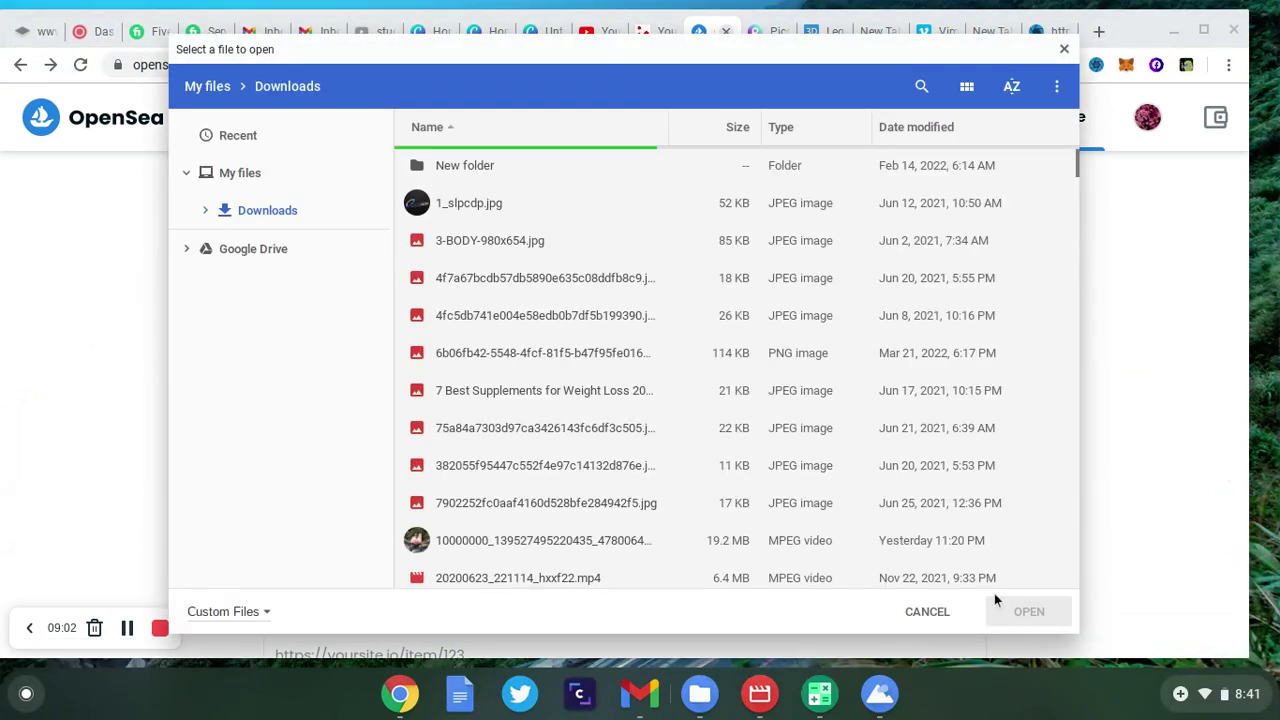
click(588, 314)
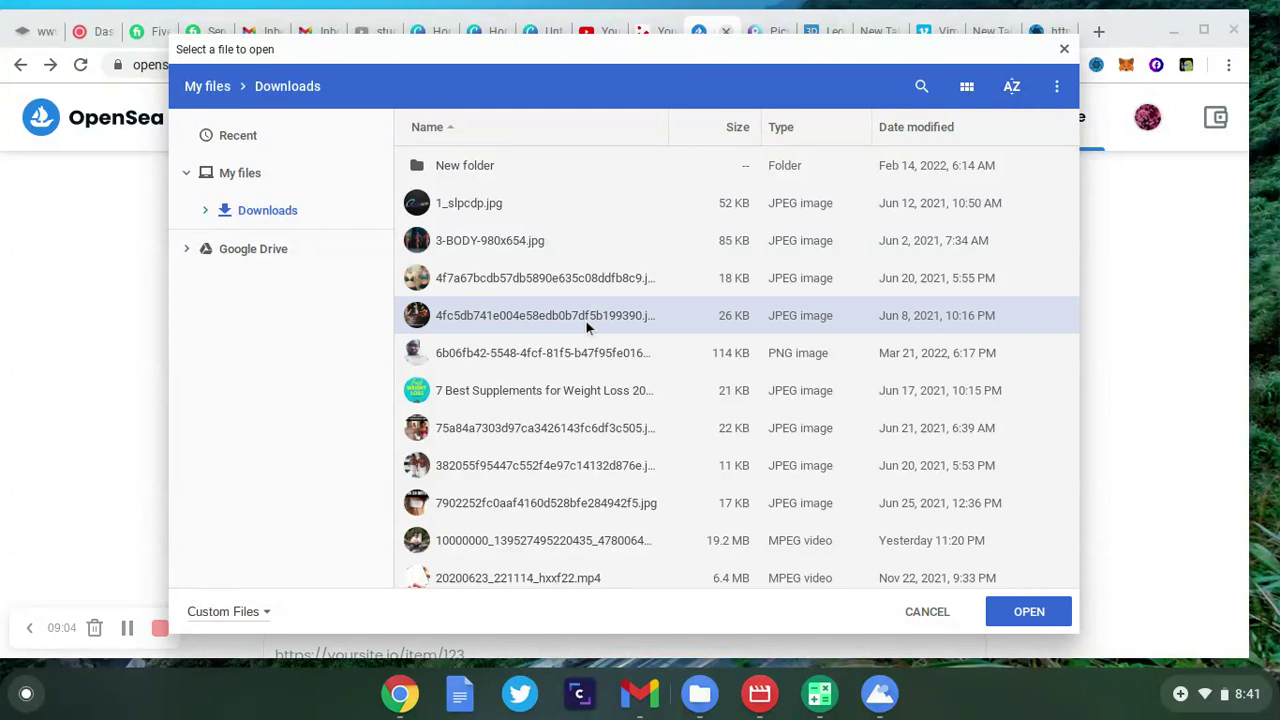
key(Down)
key(Down)
key(Down)
key(Down)
key(Down)
key(Down)
key(Down)
key(Down)
key(Down)
key(Down)
key(Down)
key(Down)
key(Down)
key(Down)
key(Down)
key(Down)
key(Down)
key(Down)
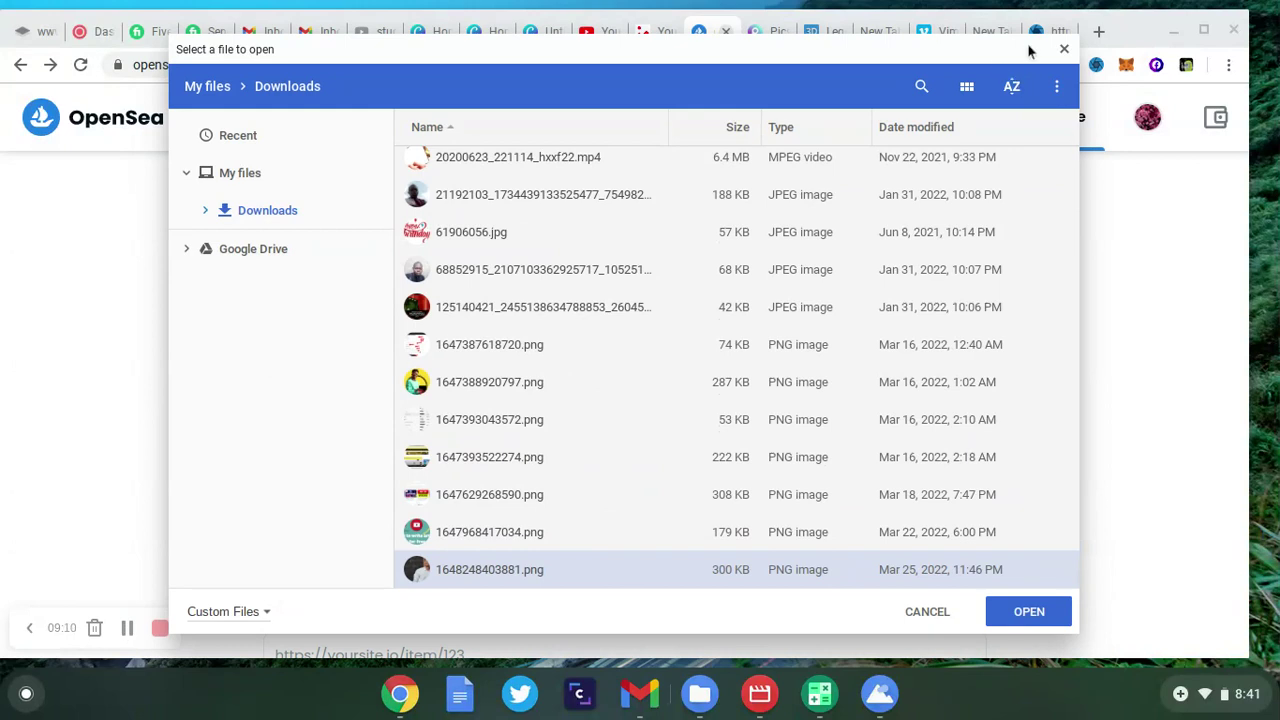
click(1064, 49)
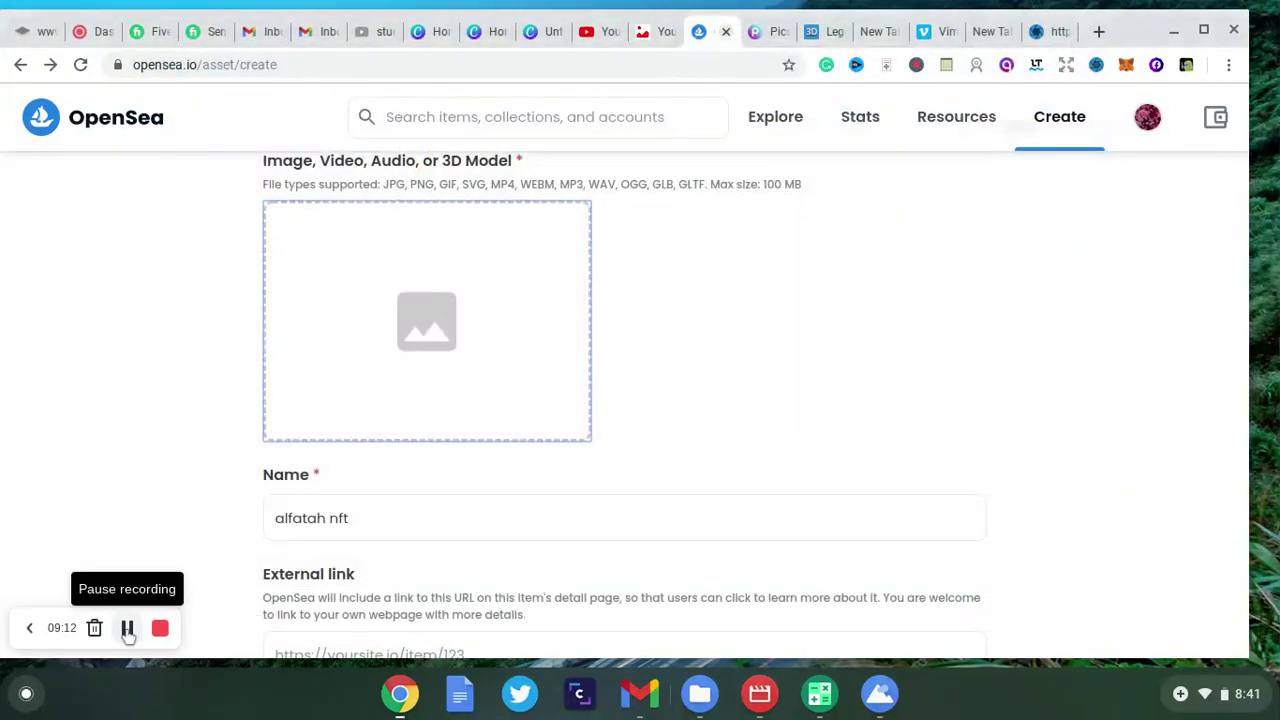
Upload 1648885279091.png from the Downloads folder as the new item's image.
click(432, 330)
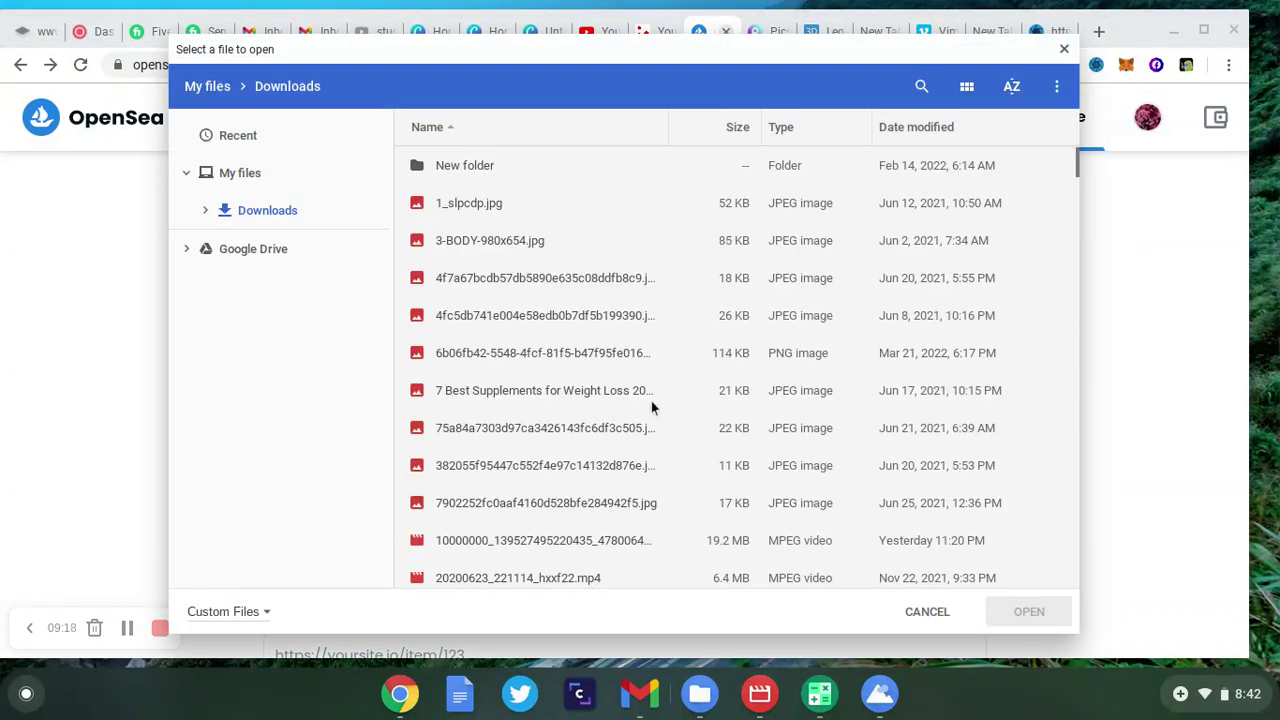
click(651, 404)
key(Down)
key(Down)
key(Down)
key(Down)
key(Down)
key(Down)
key(Down)
key(Down)
key(Down)
key(Down)
key(Down)
key(Down)
key(Down)
key(Down)
key(Down)
key(Down)
key(Down)
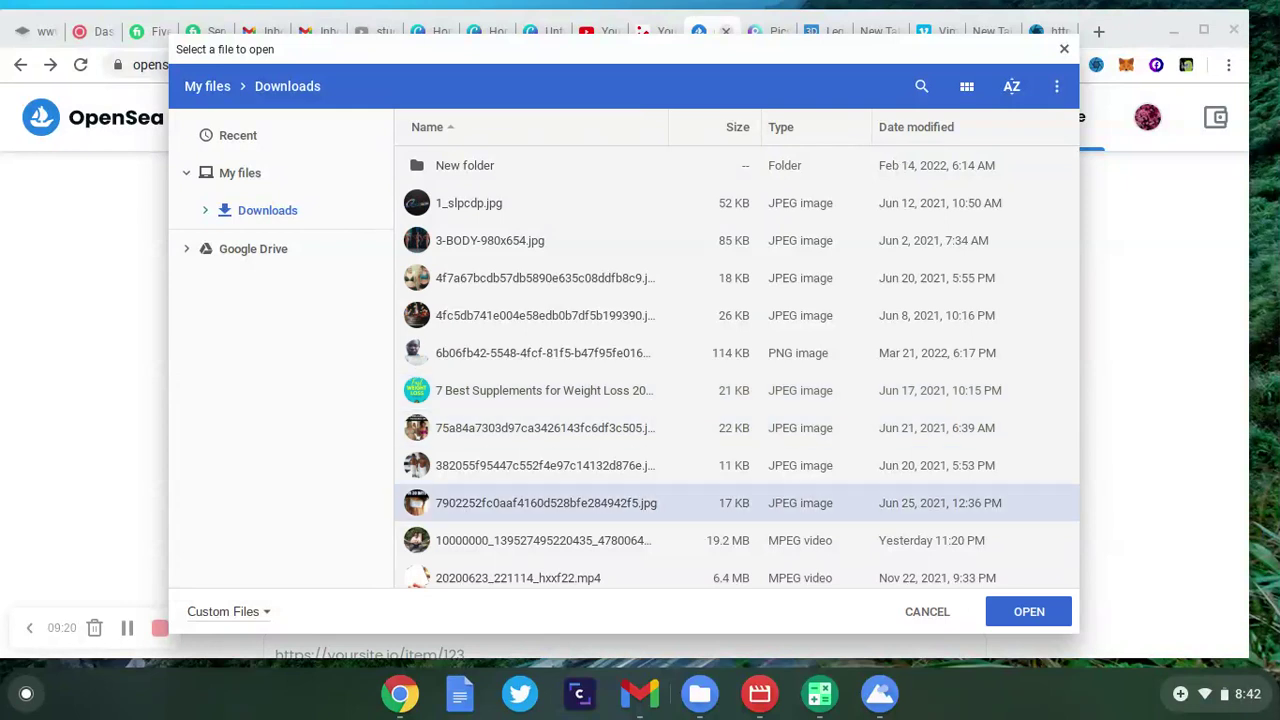
key(Down)
key(Down)
key(Down)
key(Down)
key(Down)
key(Down)
key(Down)
key(Down)
key(Down)
key(Down)
key(Down)
key(Down)
key(Down)
key(Down)
key(Down)
key(Down)
key(Down)
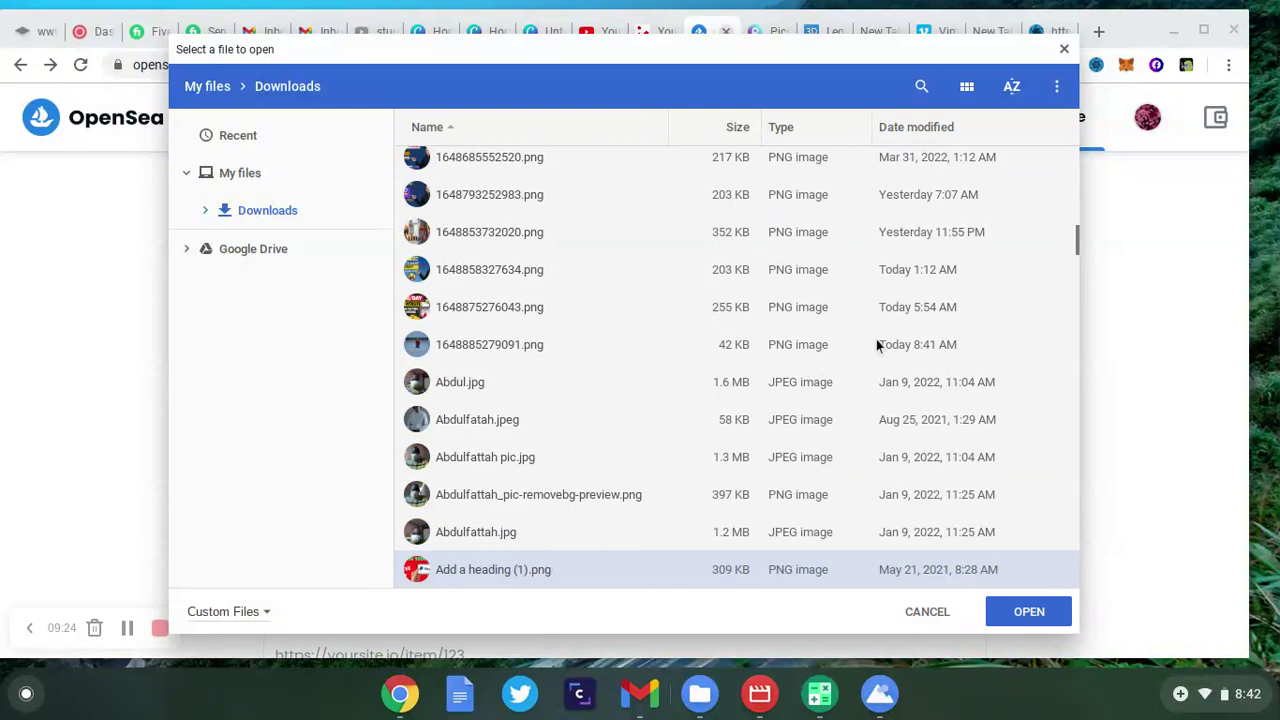
click(885, 350)
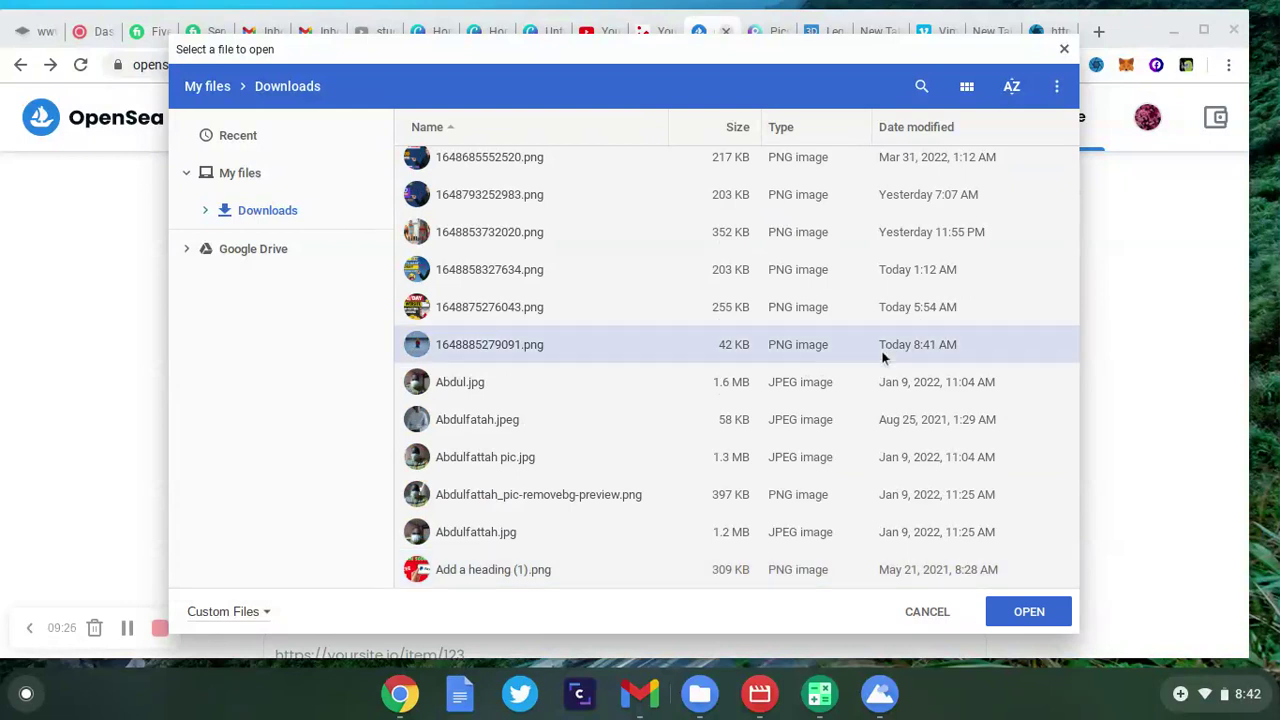
click(1020, 614)
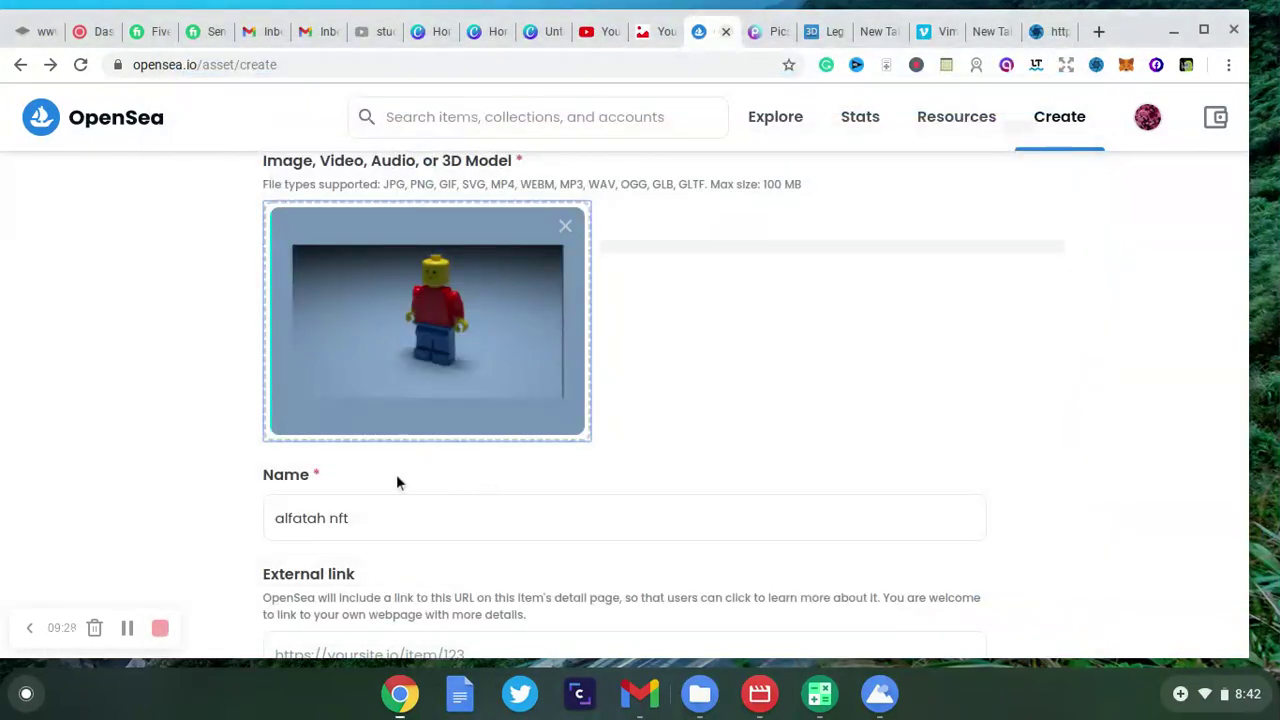
Fill in the item's description with "created by" followed by the creator's name.
scroll(186, 513, down, 5)
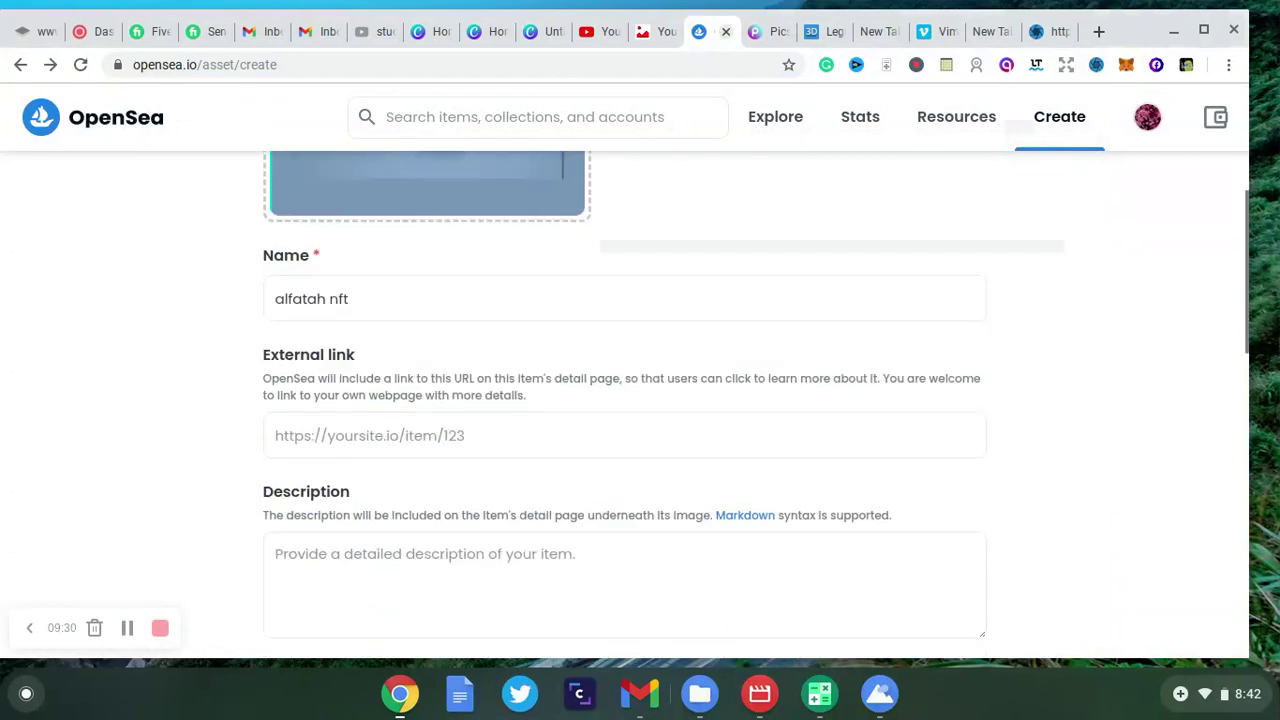
click(334, 402)
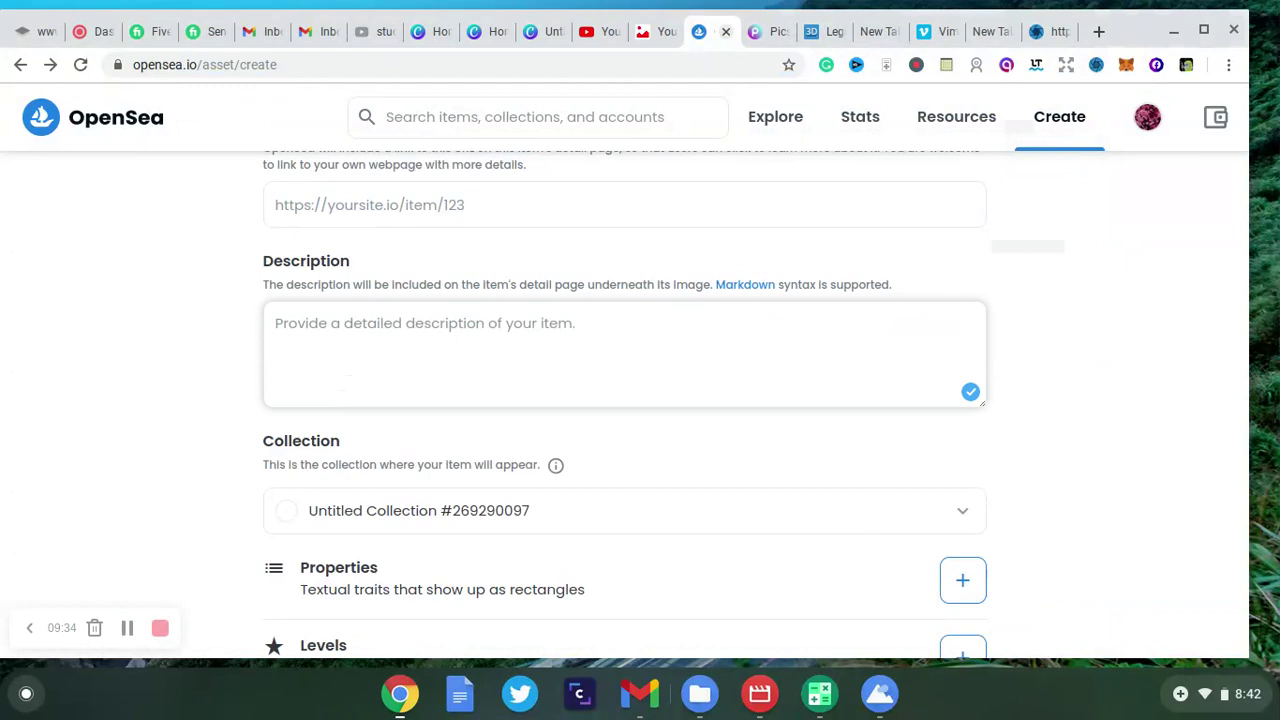
text(creat)
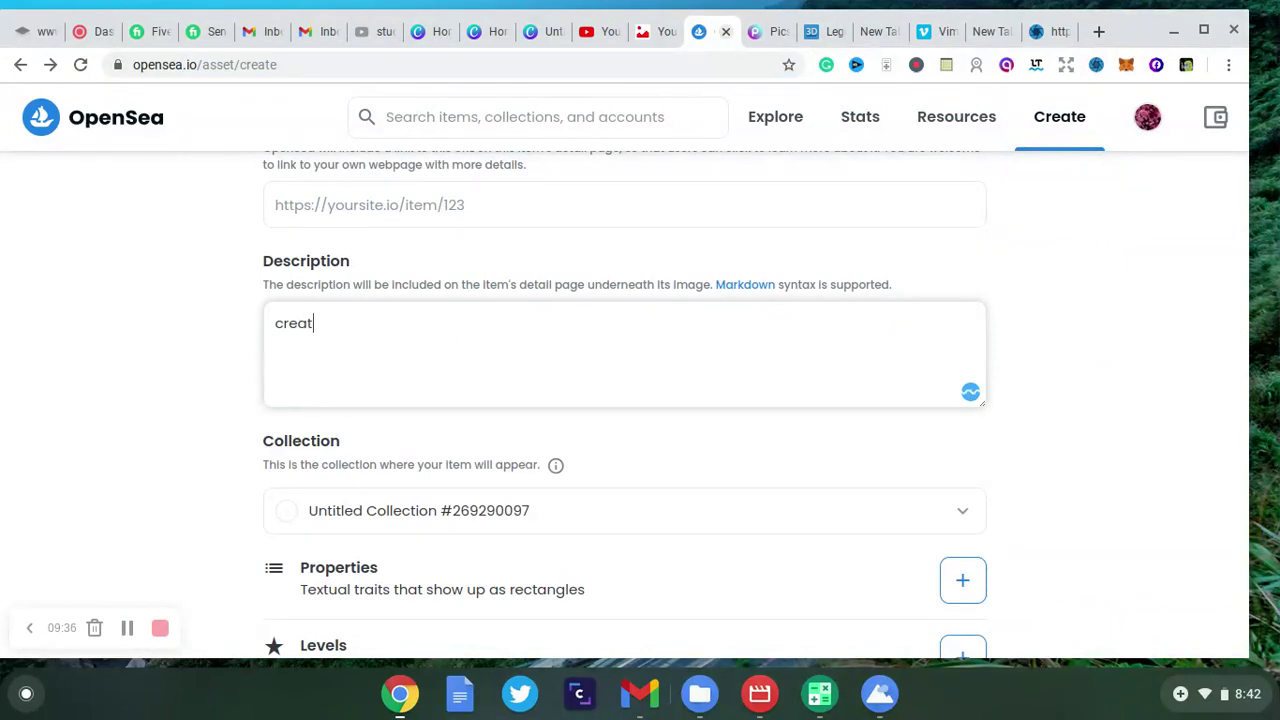
text(ed by alfattah)
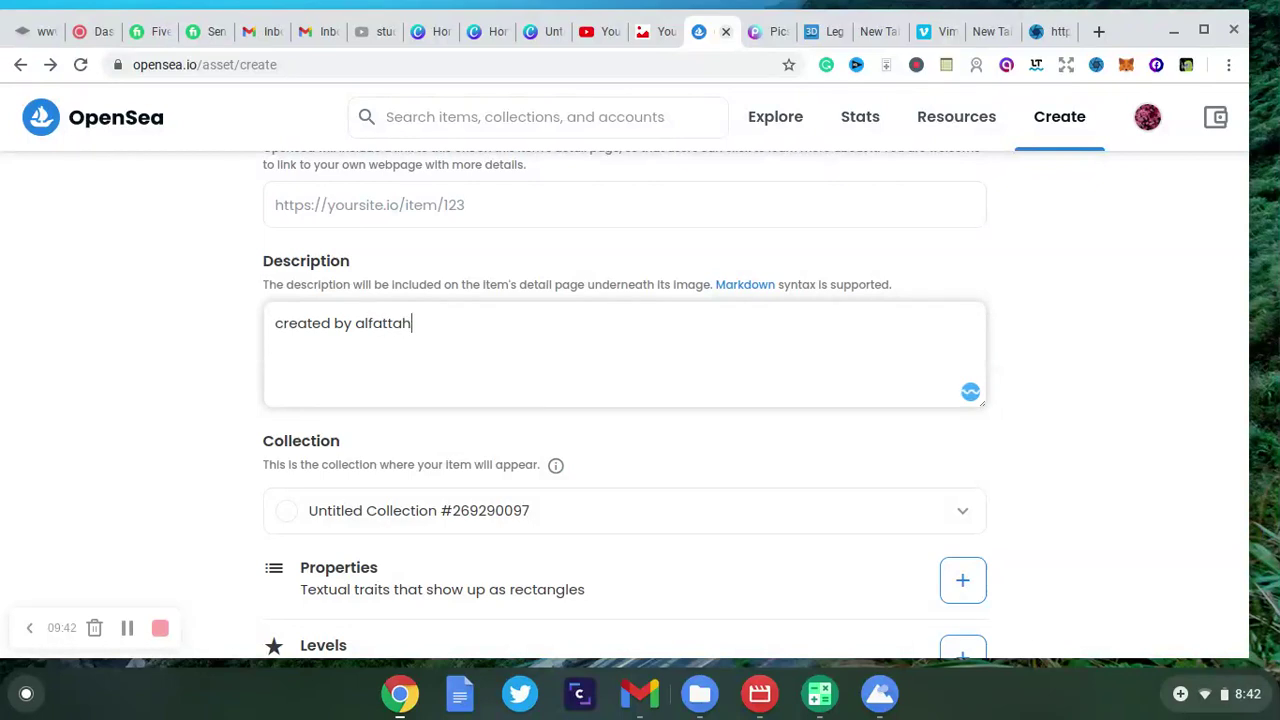
click(176, 460)
Set the new item's blockchain to Polygon.
key(Down)
key(Down)
key(Down)
key(Down)
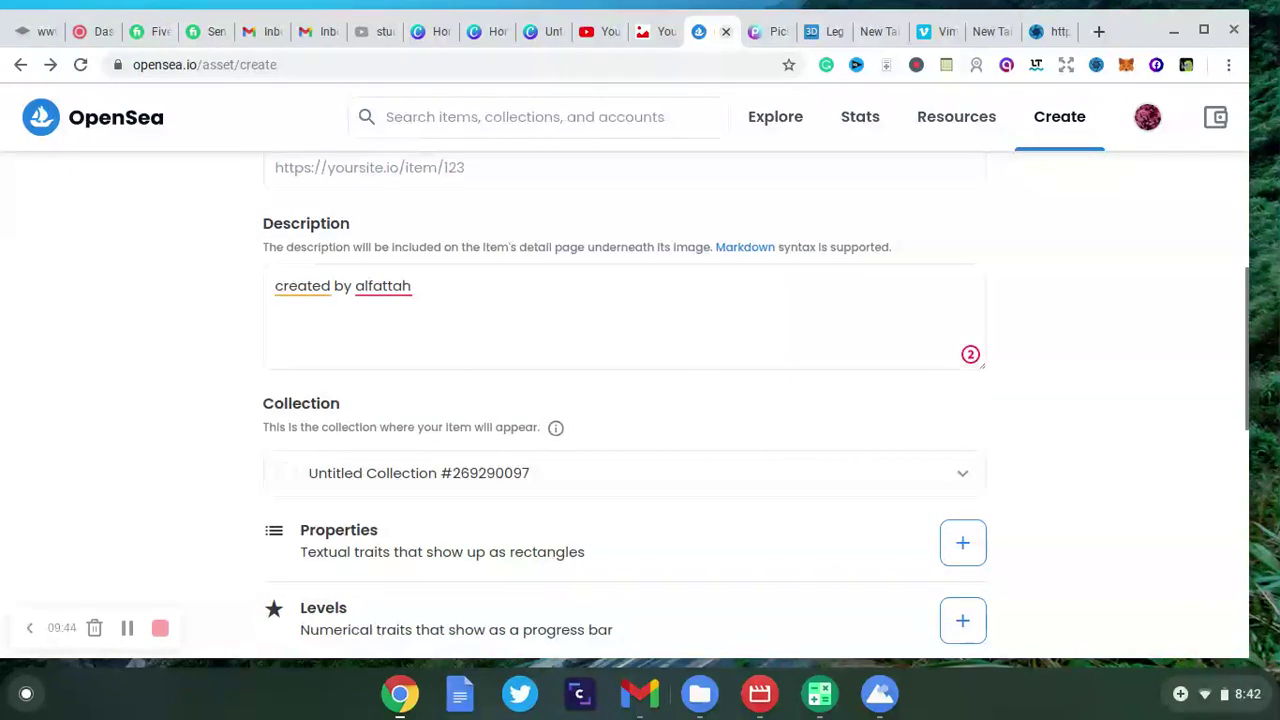
scroll(411, 356, down, 7)
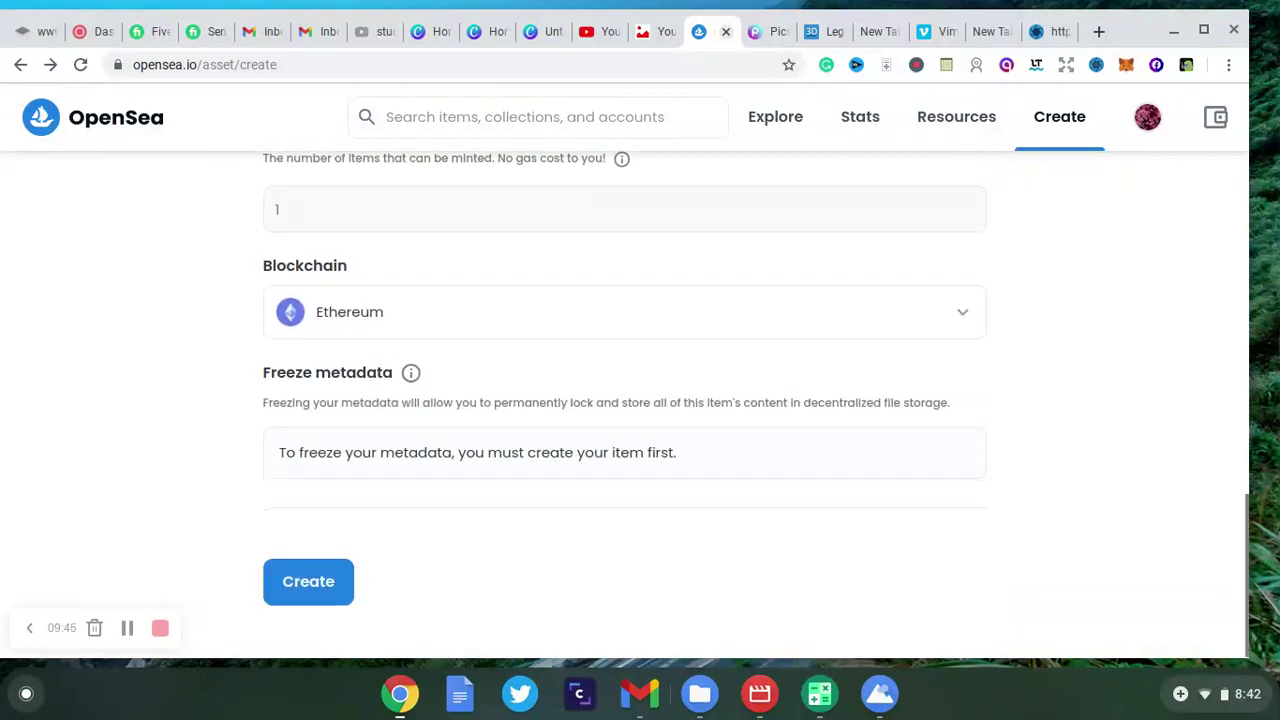
click(349, 328)
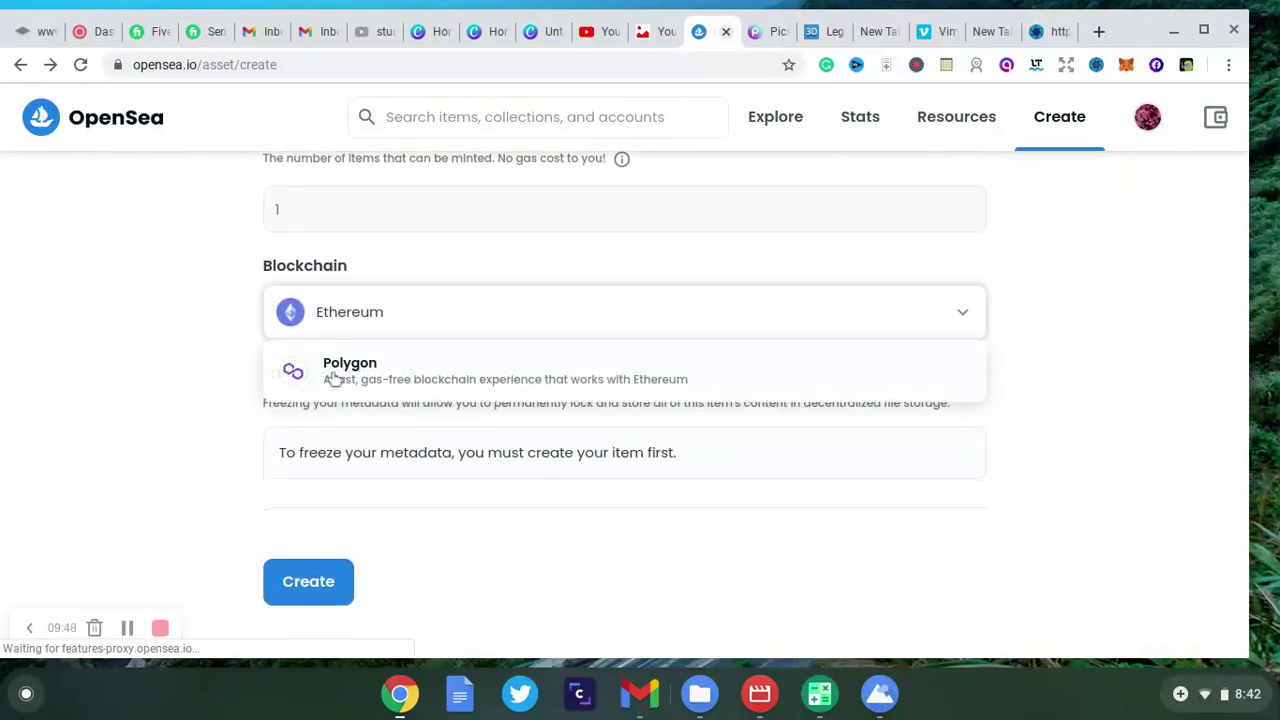
click(334, 374)
click(361, 211)
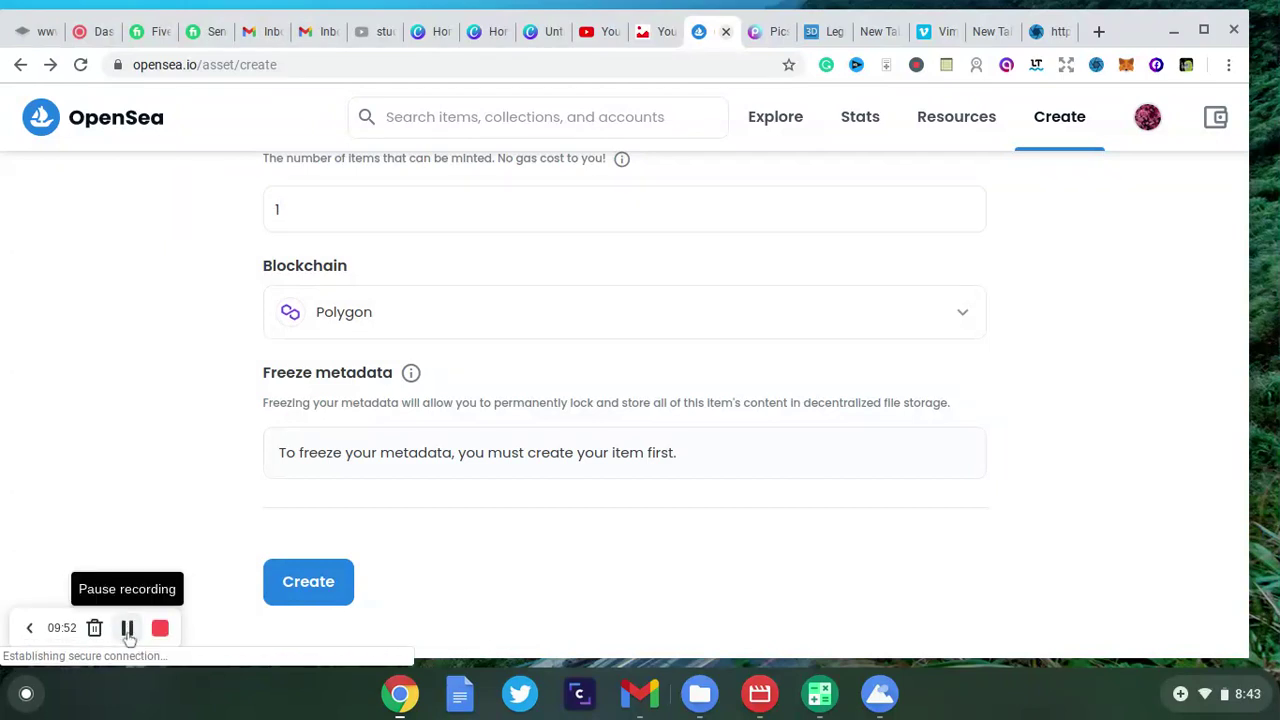
Create the item, completing the human verification by selecting every bicycle image, and dismiss the creation confirmation.
click(312, 580)
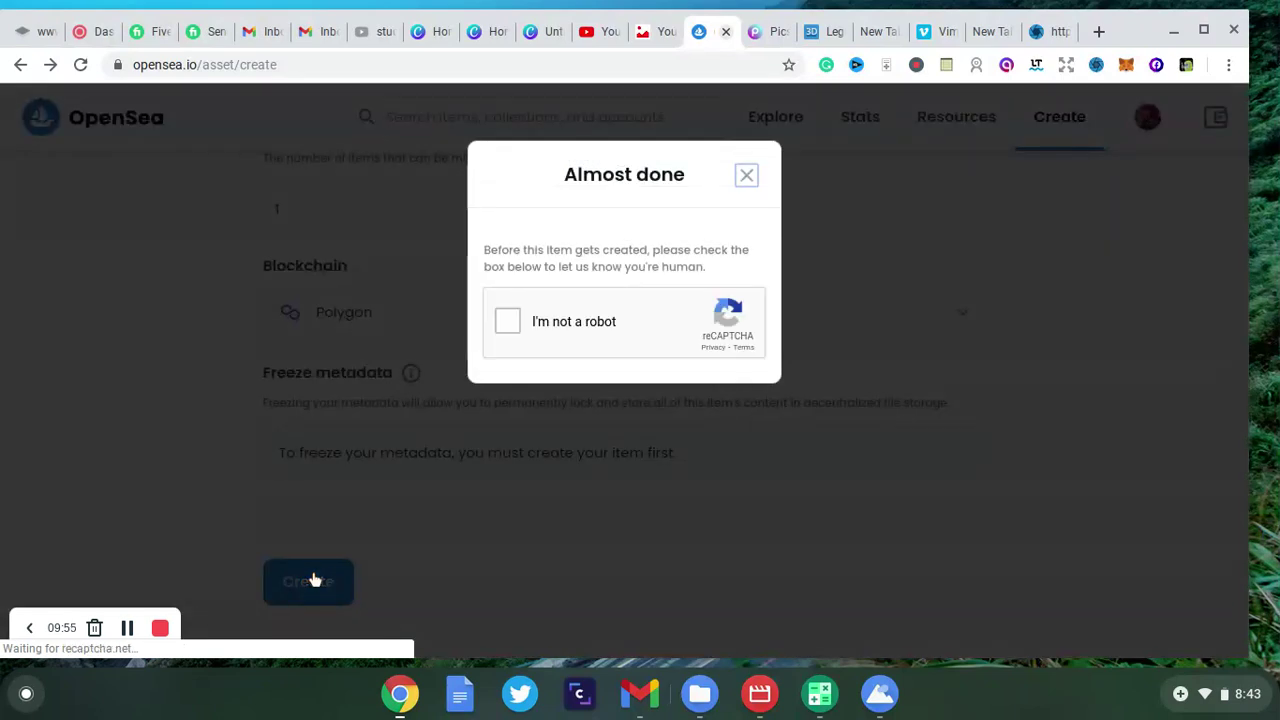
click(506, 321)
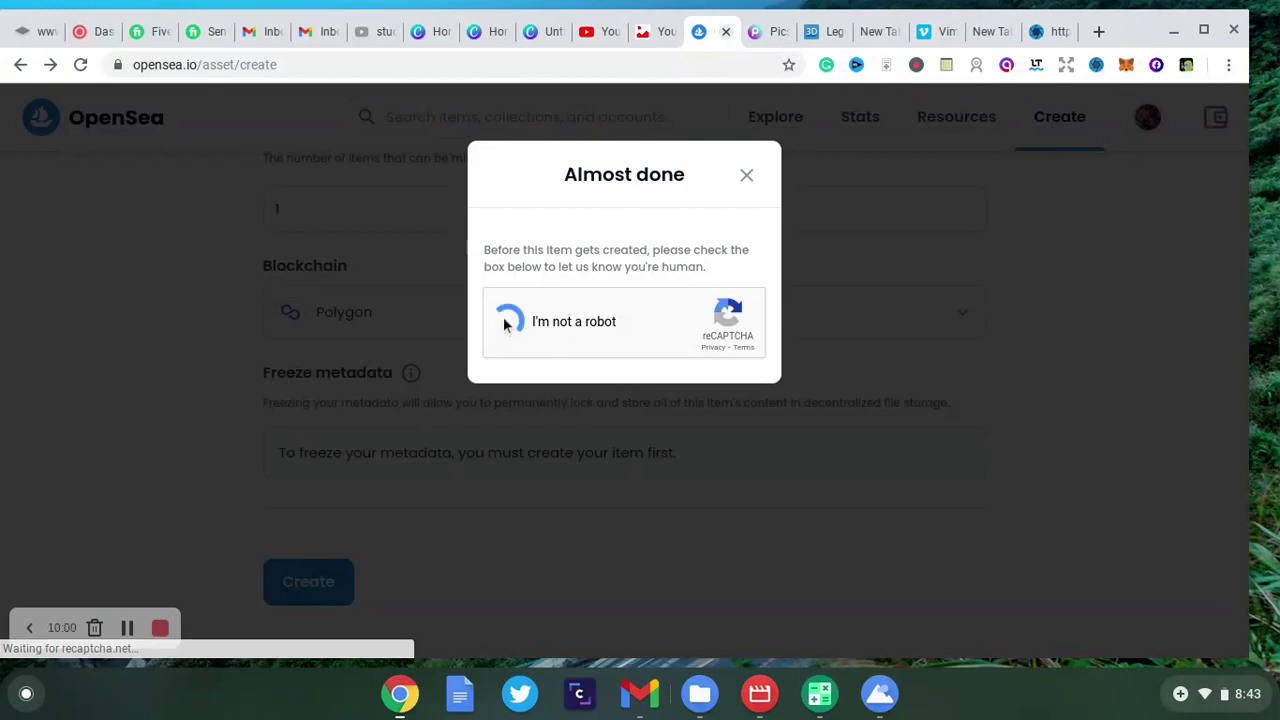
click(632, 418)
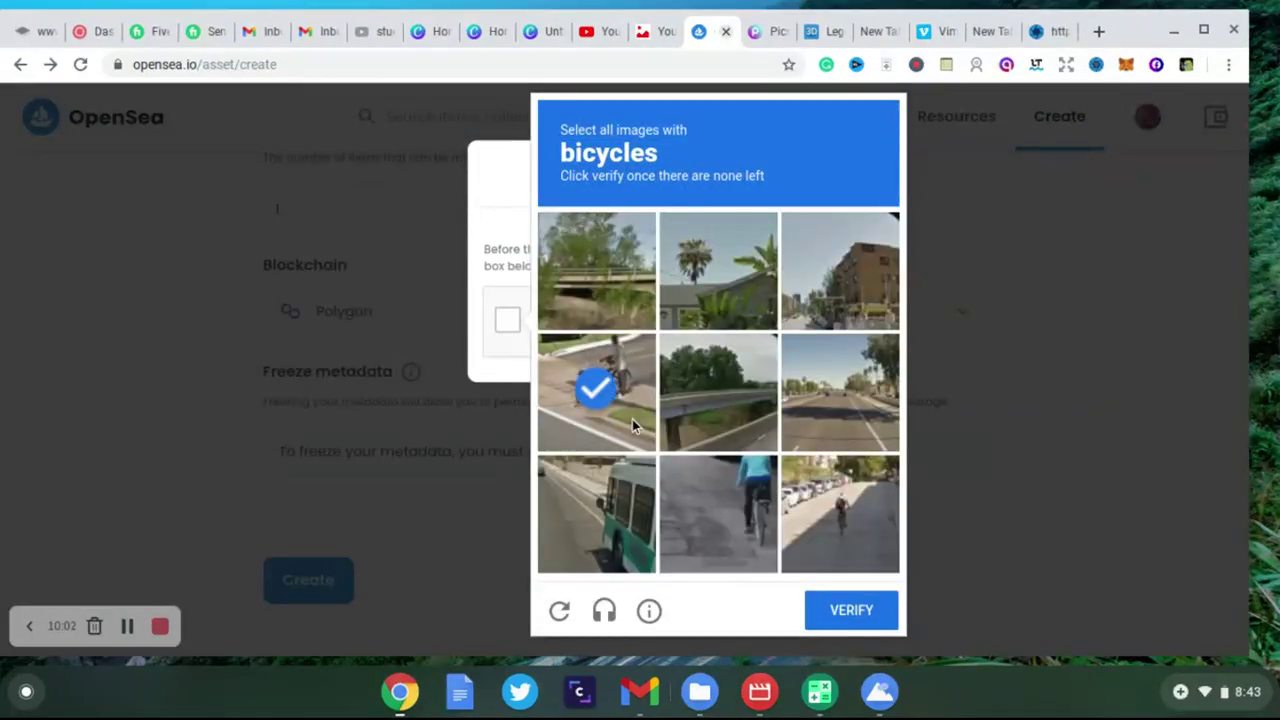
click(696, 512)
click(838, 527)
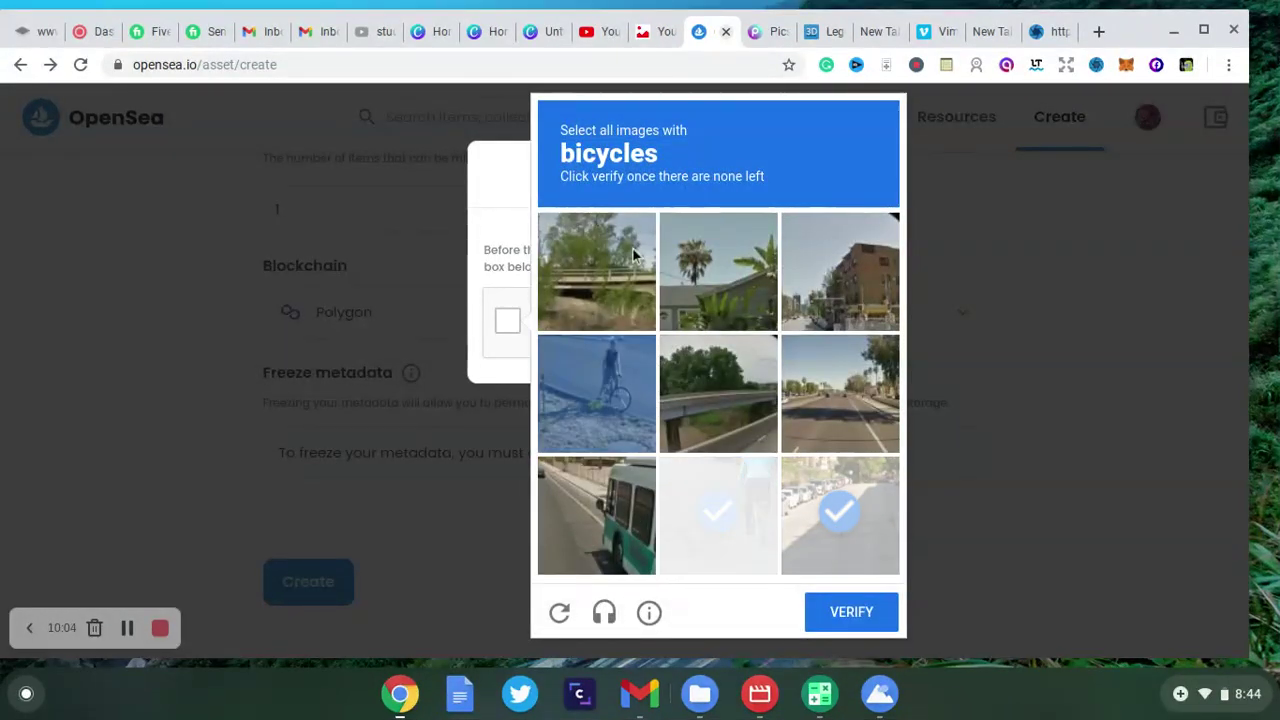
click(596, 392)
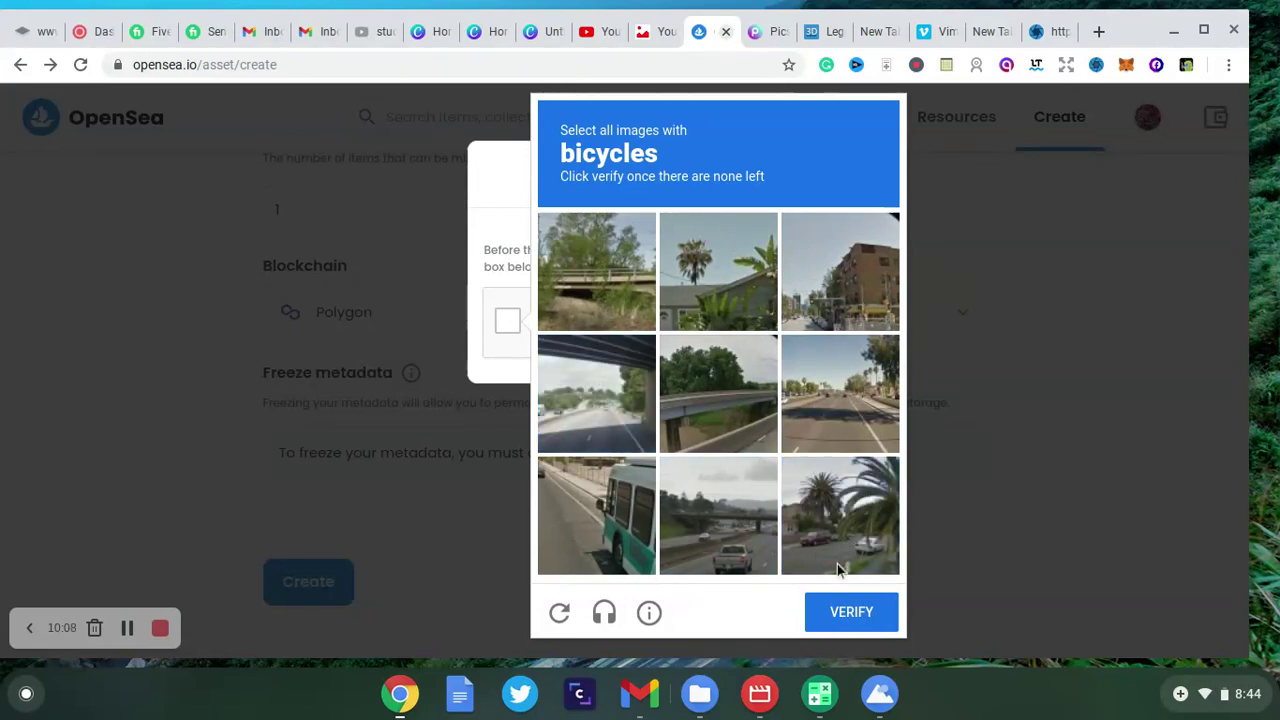
click(833, 622)
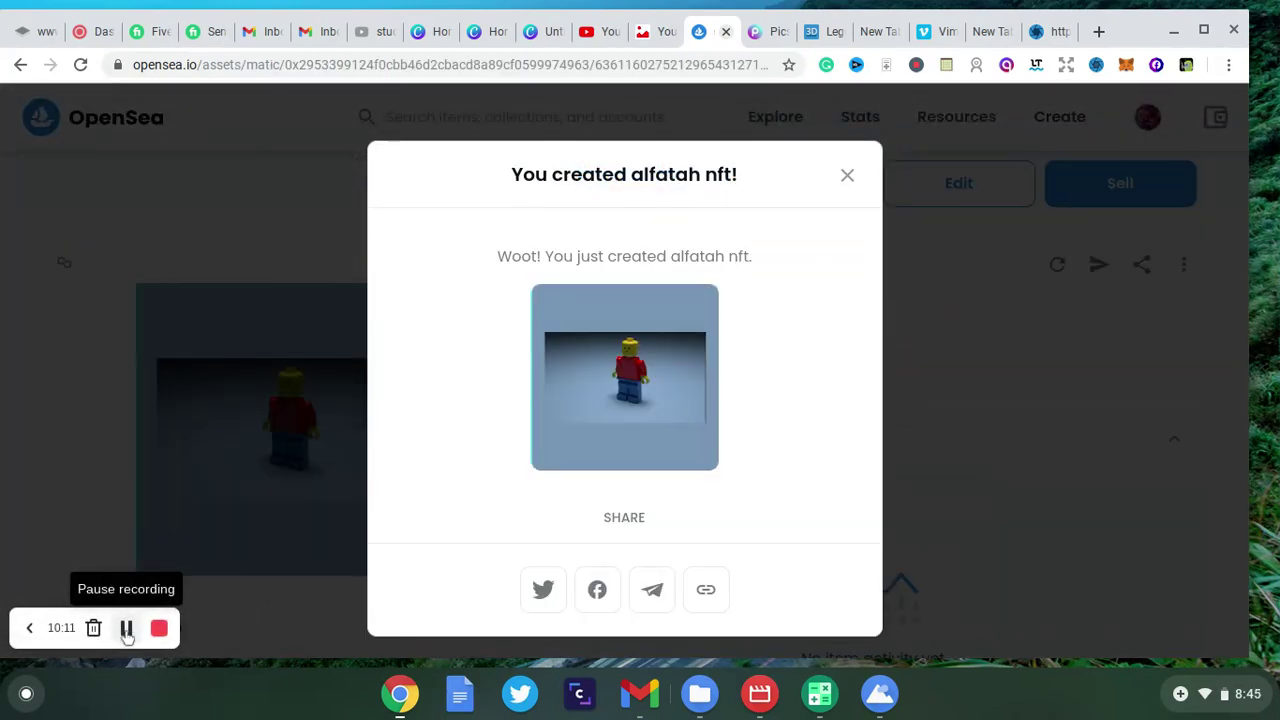
click(848, 175)
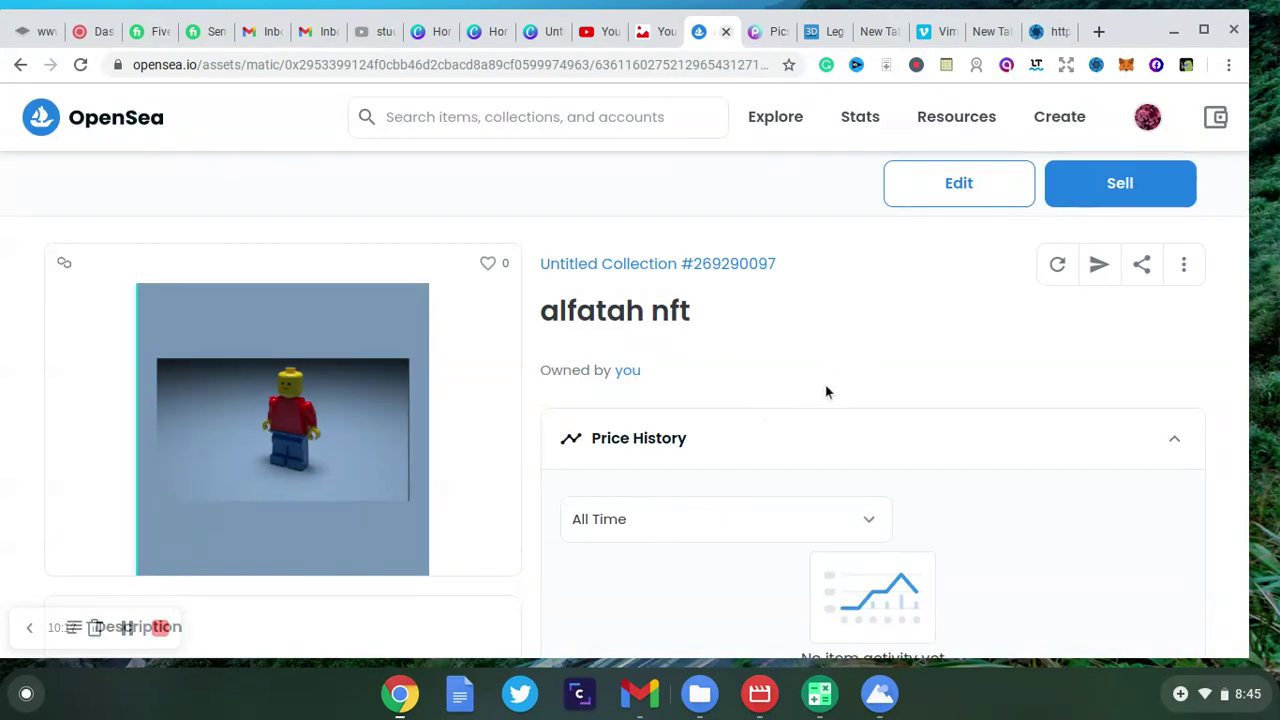
Review the new item's description, price history, listings and offers on its page.
scroll(826, 392, down, 4)
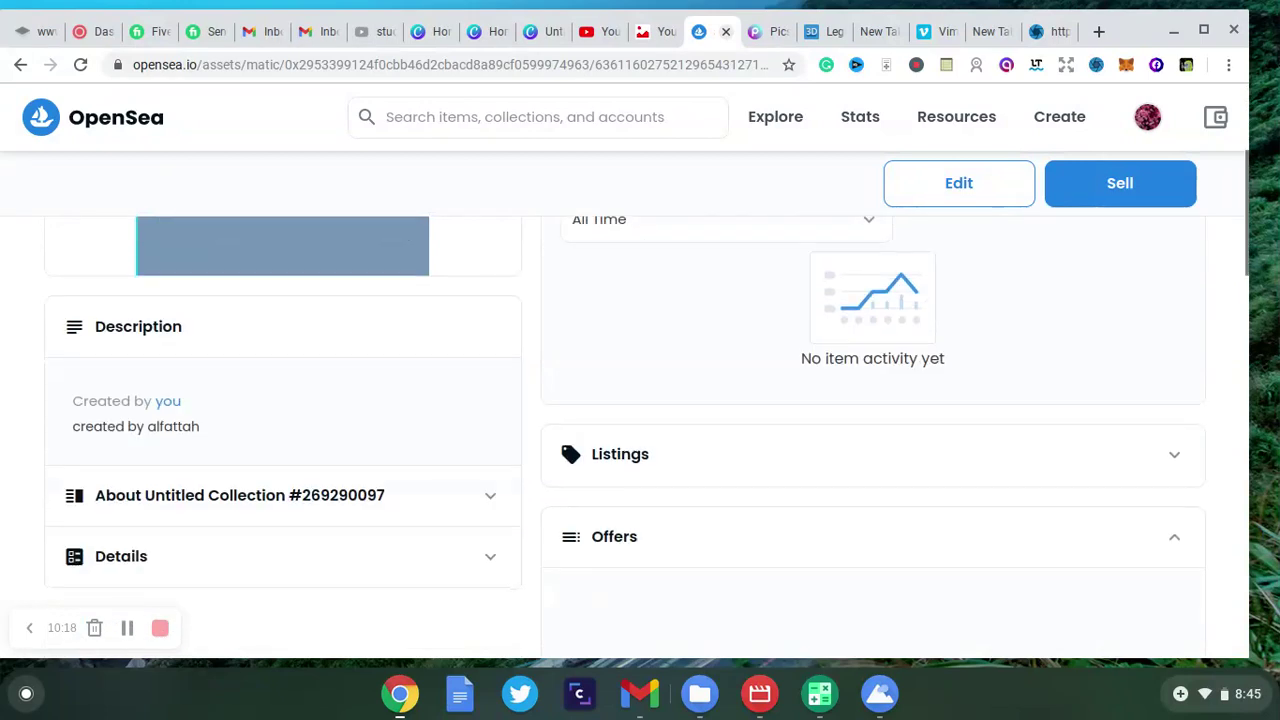
scroll(826, 392, down, 1)
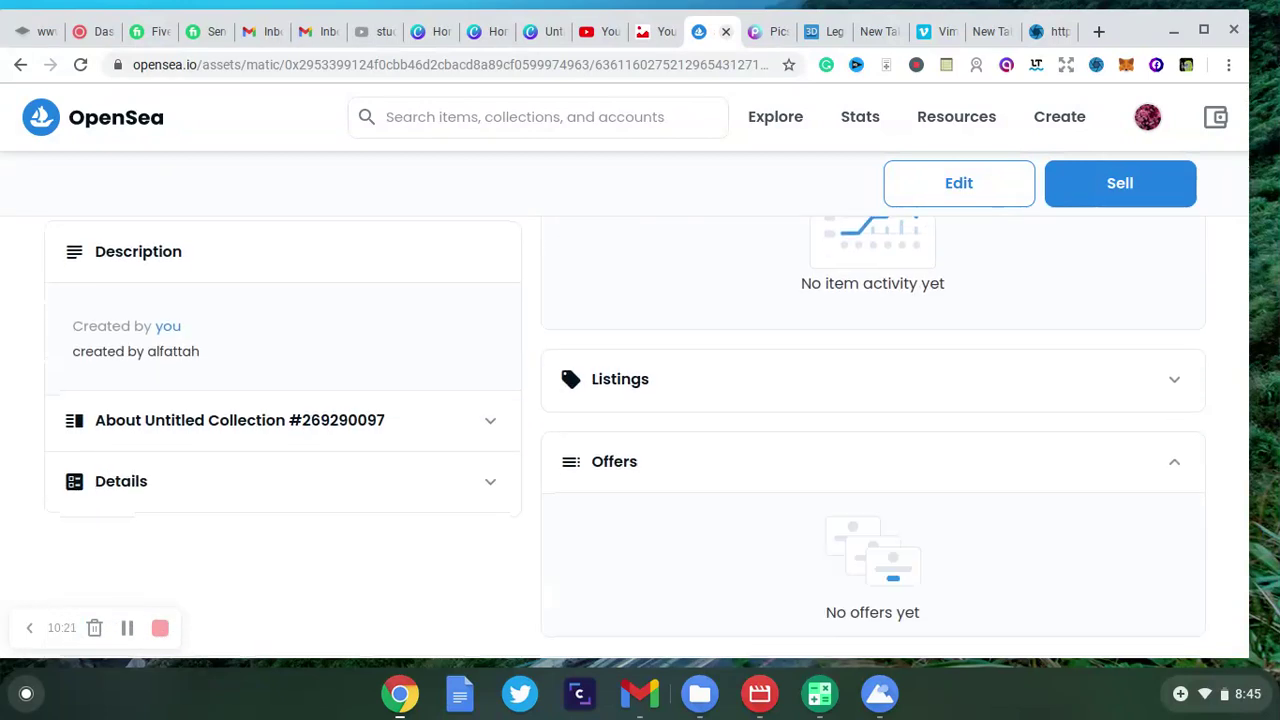
scroll(648, 416, down, 1)
scroll(648, 416, down, 1)
scroll(648, 416, up, 6)
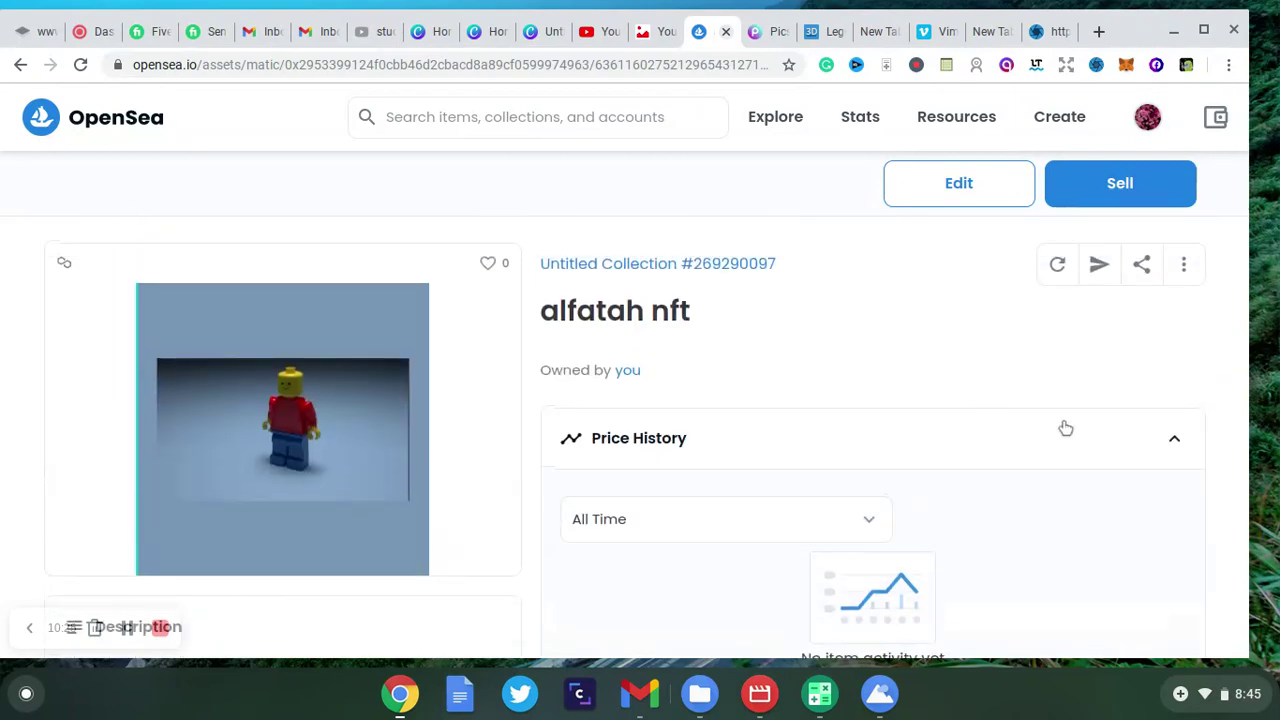
click(757, 438)
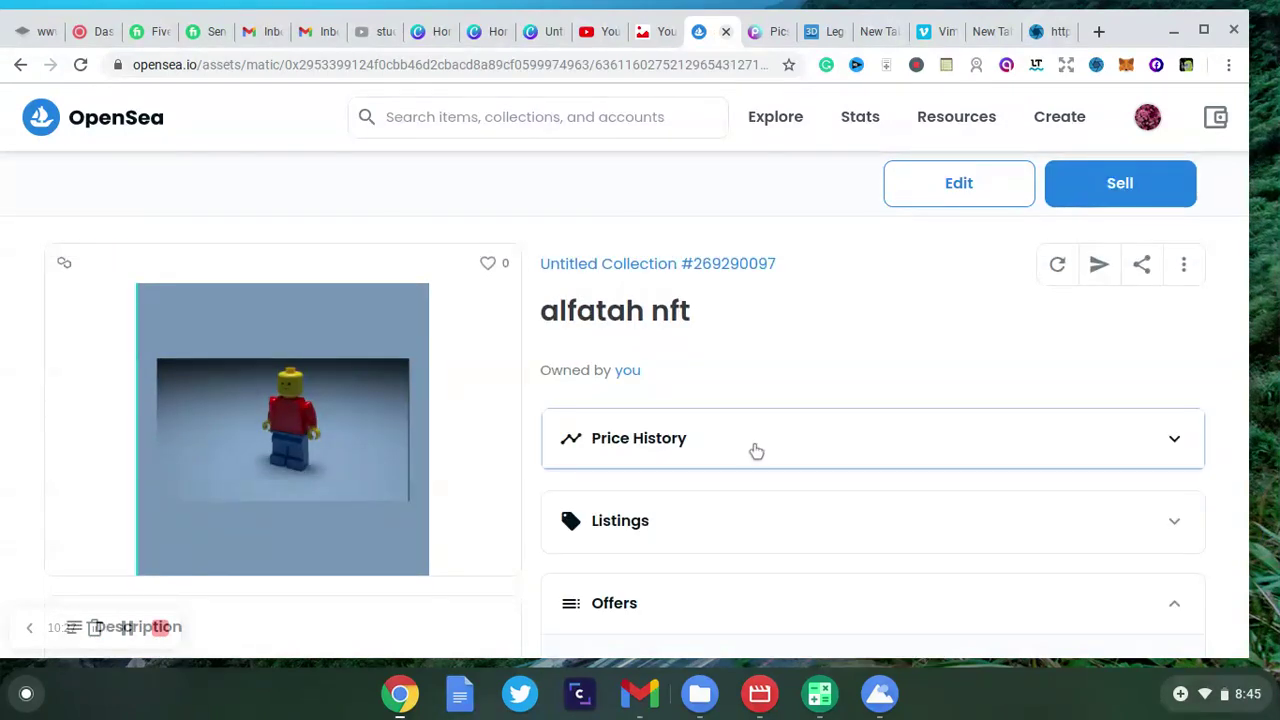
click(658, 539)
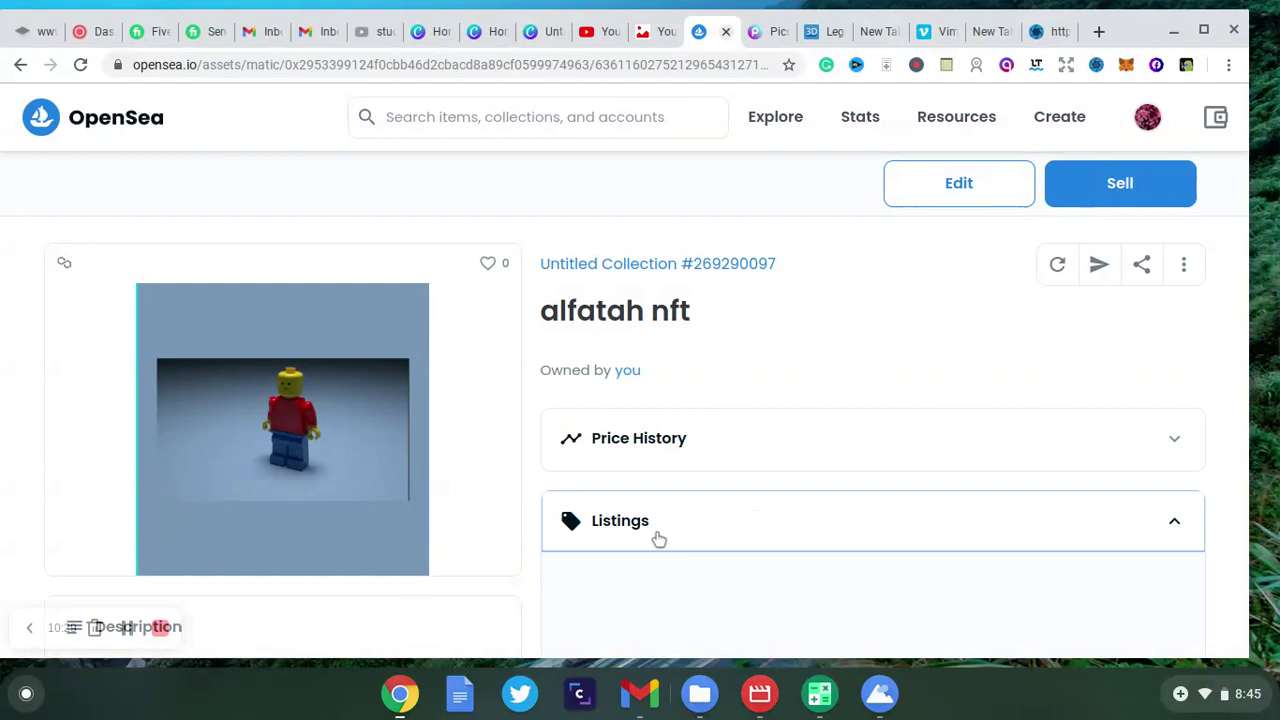
scroll(751, 394, down, 1)
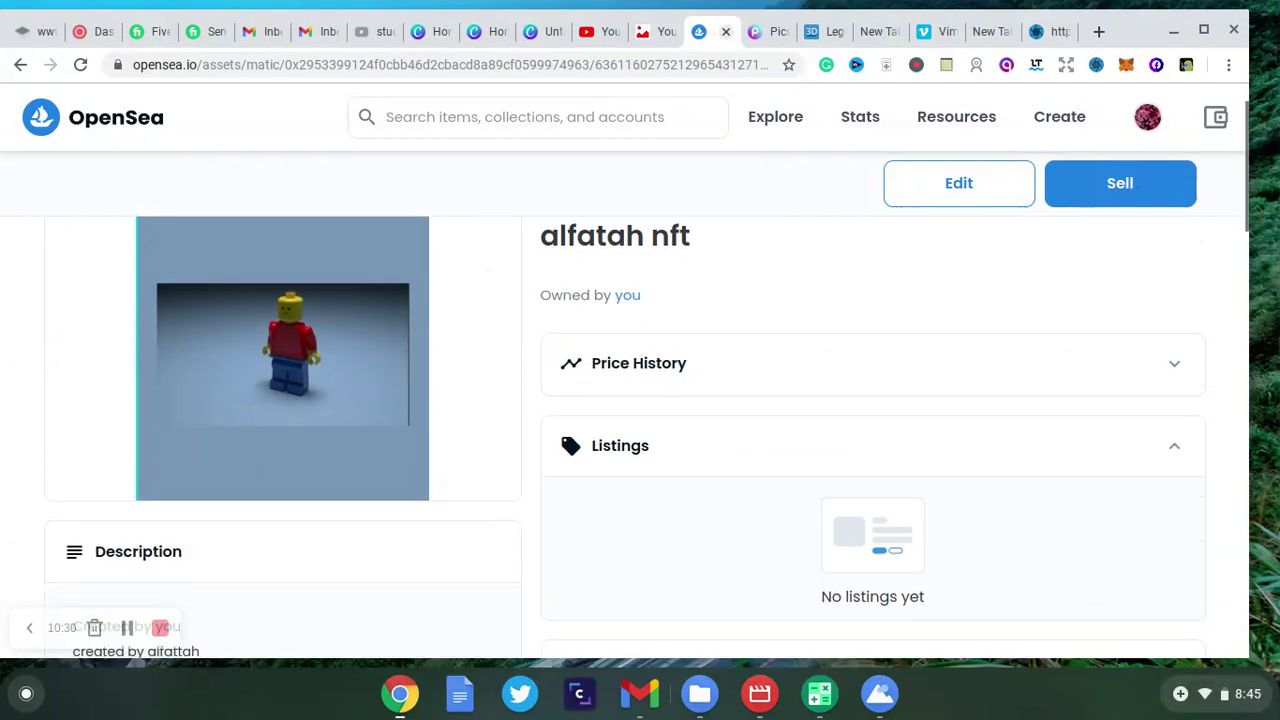
scroll(760, 420, down, 1)
click(700, 368)
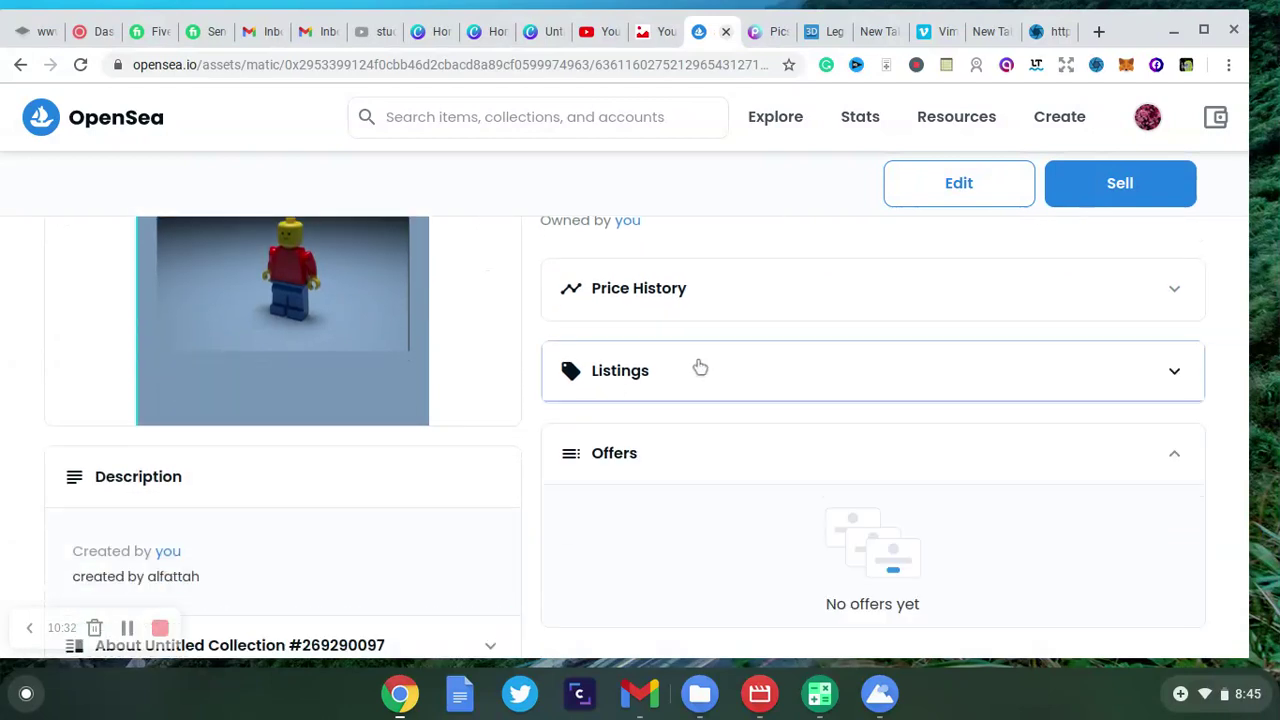
Start a sale listing for the new item and set its price to 1.7 ETH.
click(1172, 200)
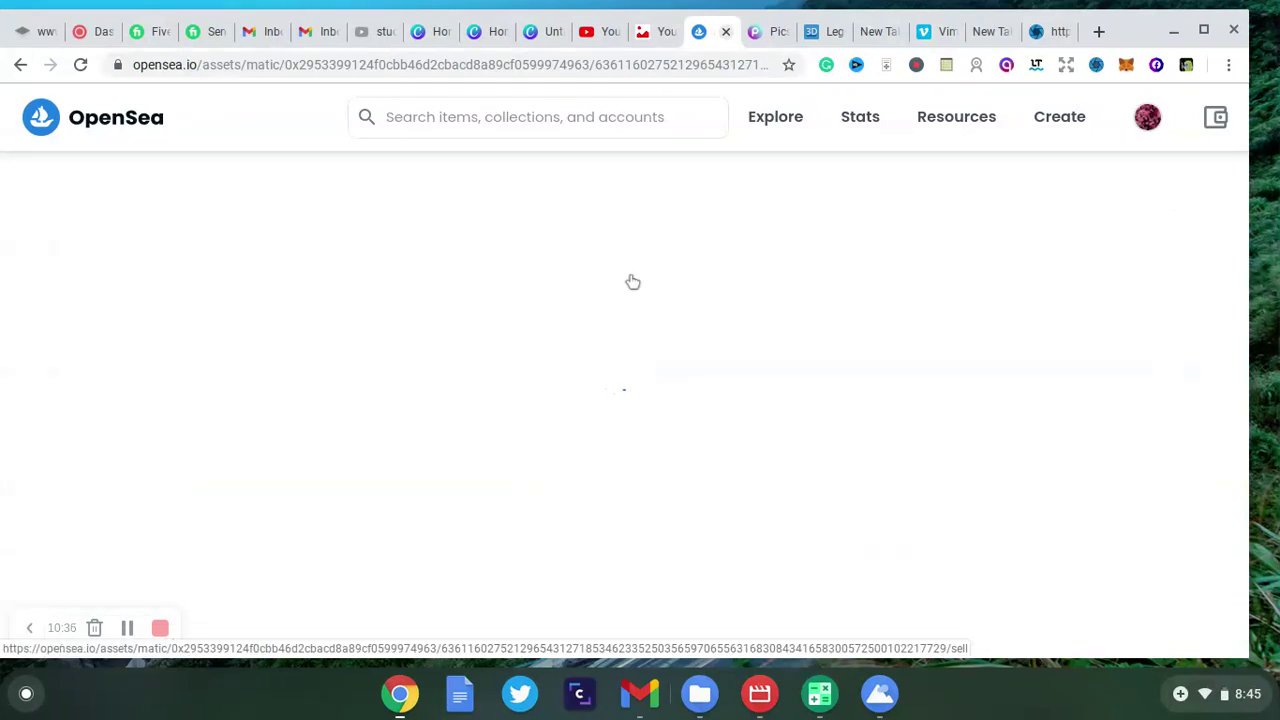
click(366, 392)
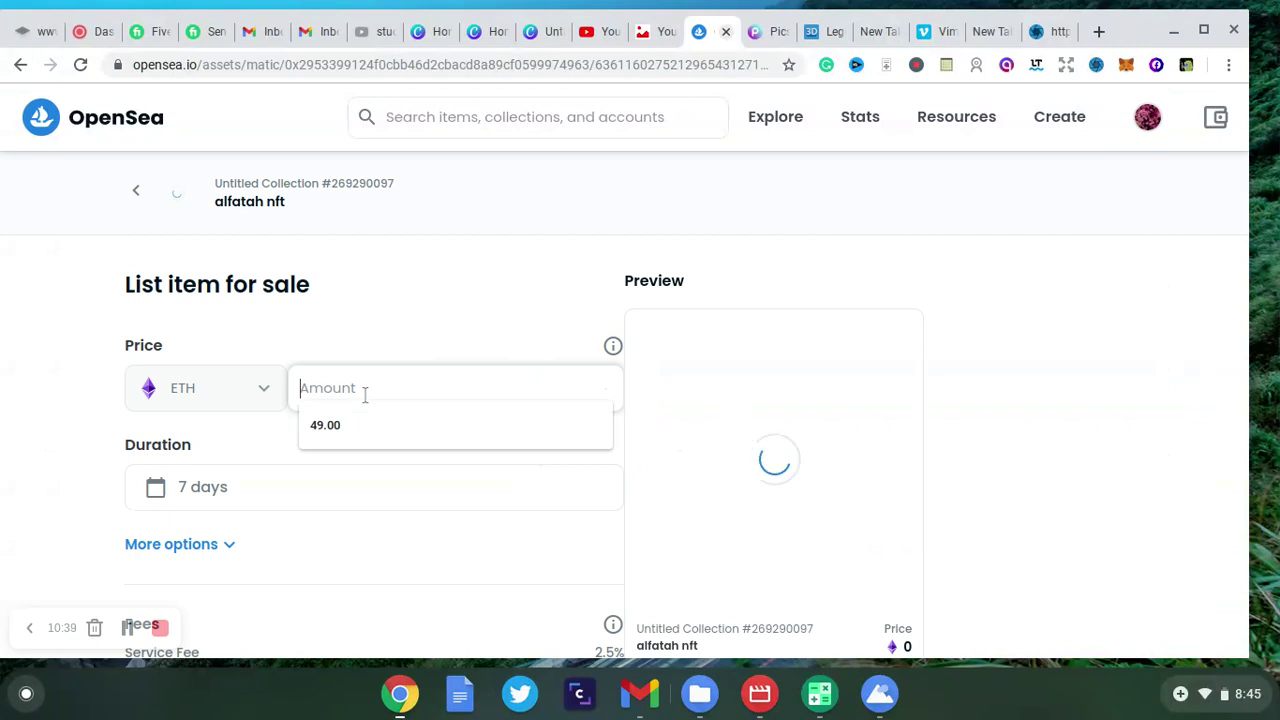
click(336, 425)
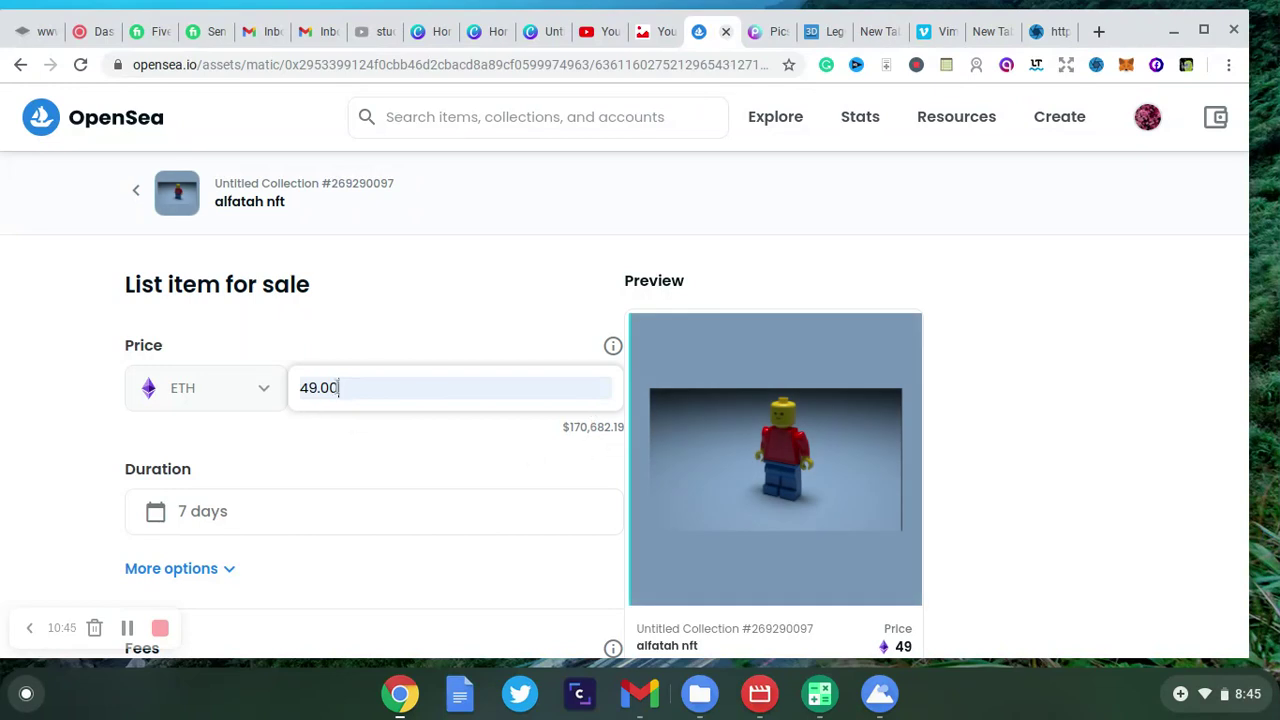
key(BackSpace)
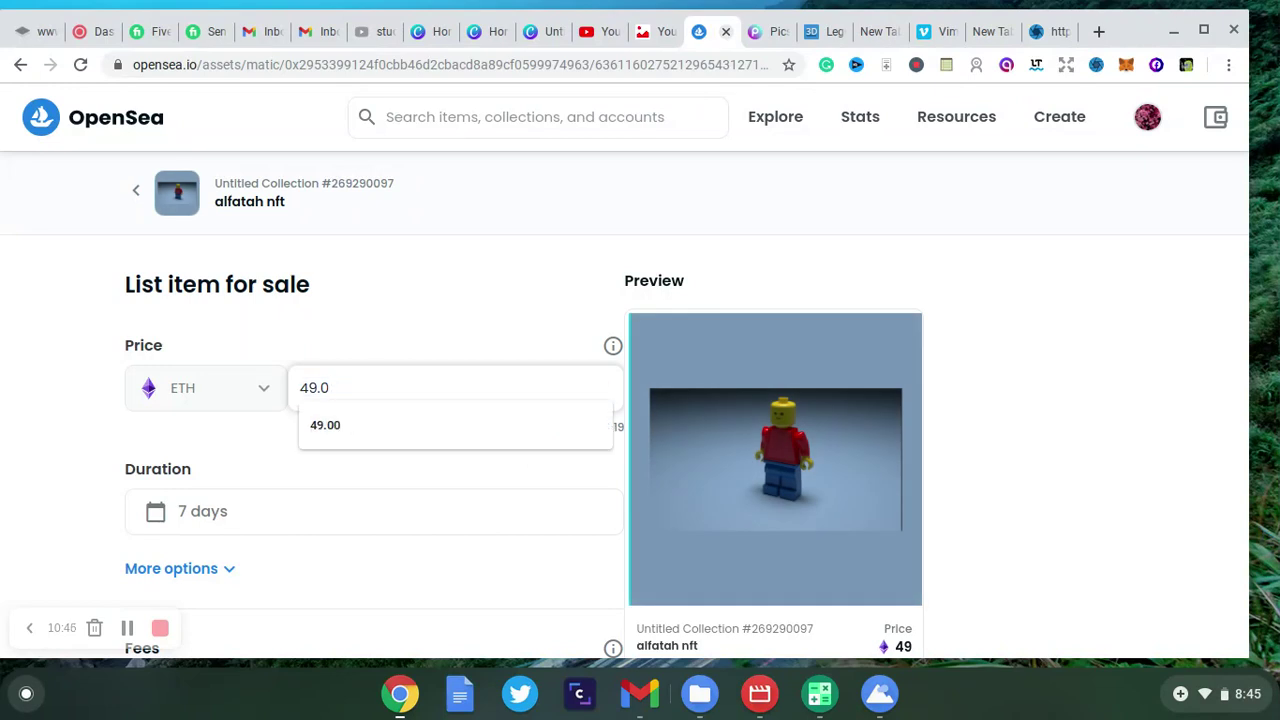
key(BackSpace)
key(BackSpace)
key(BackSpace)
key(BackSpace)
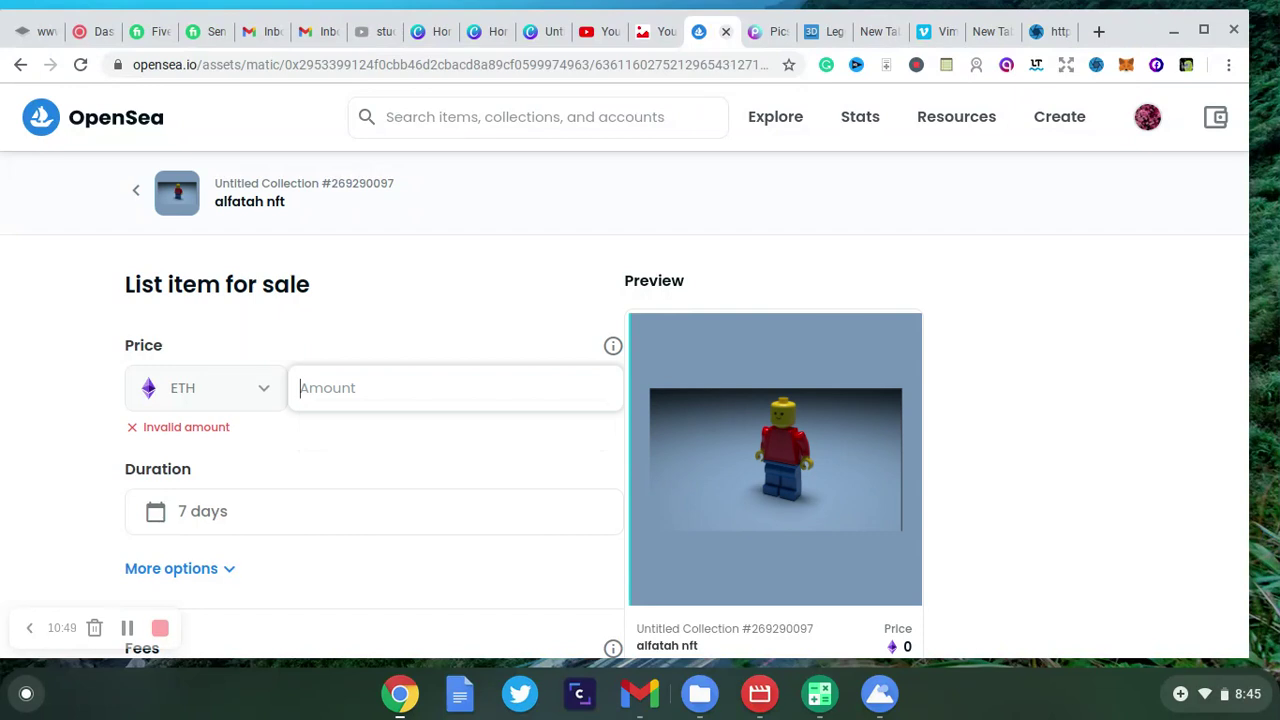
text(1.7)
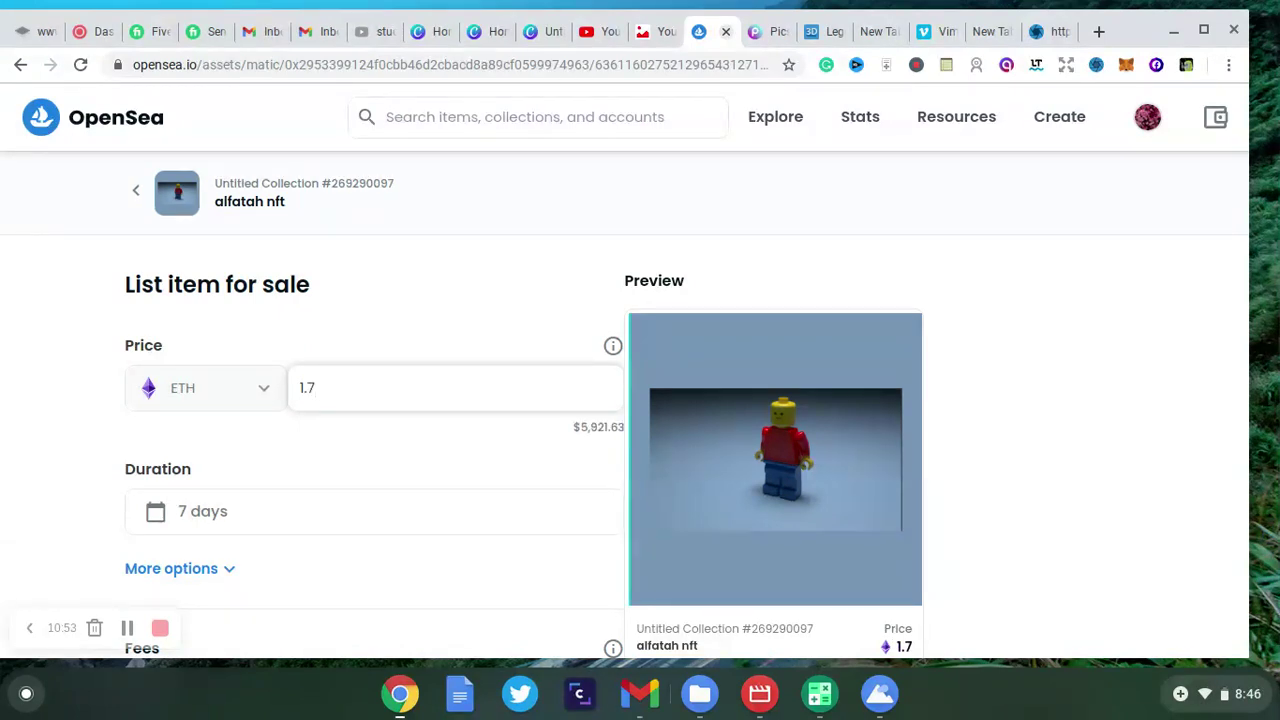
click(474, 322)
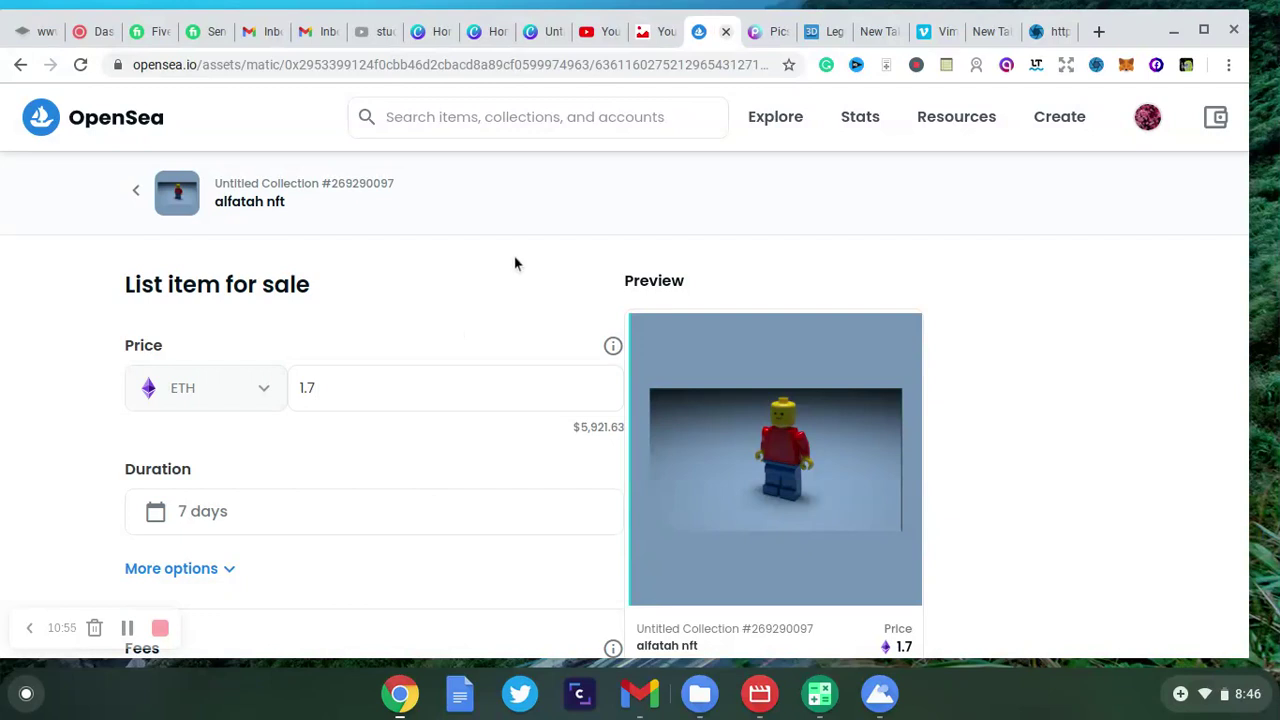
Set the listing's duration to 1 month.
scroll(988, 285, down, 2)
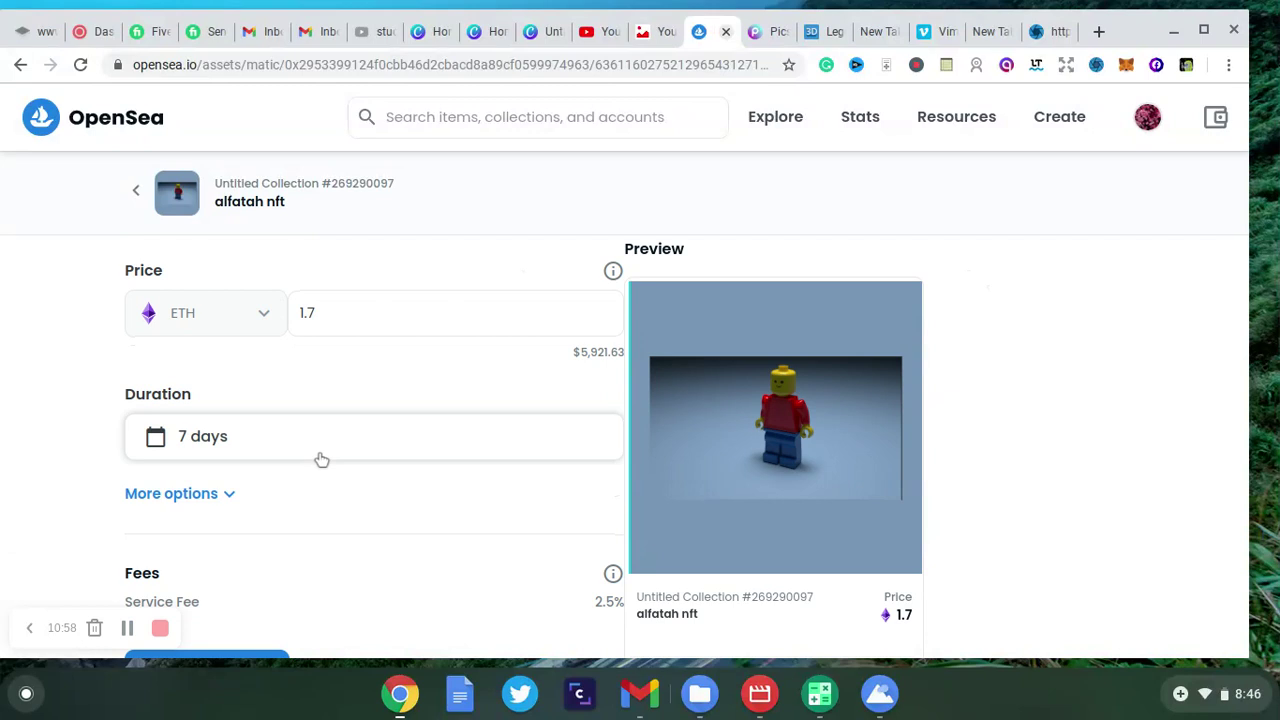
click(290, 444)
click(243, 560)
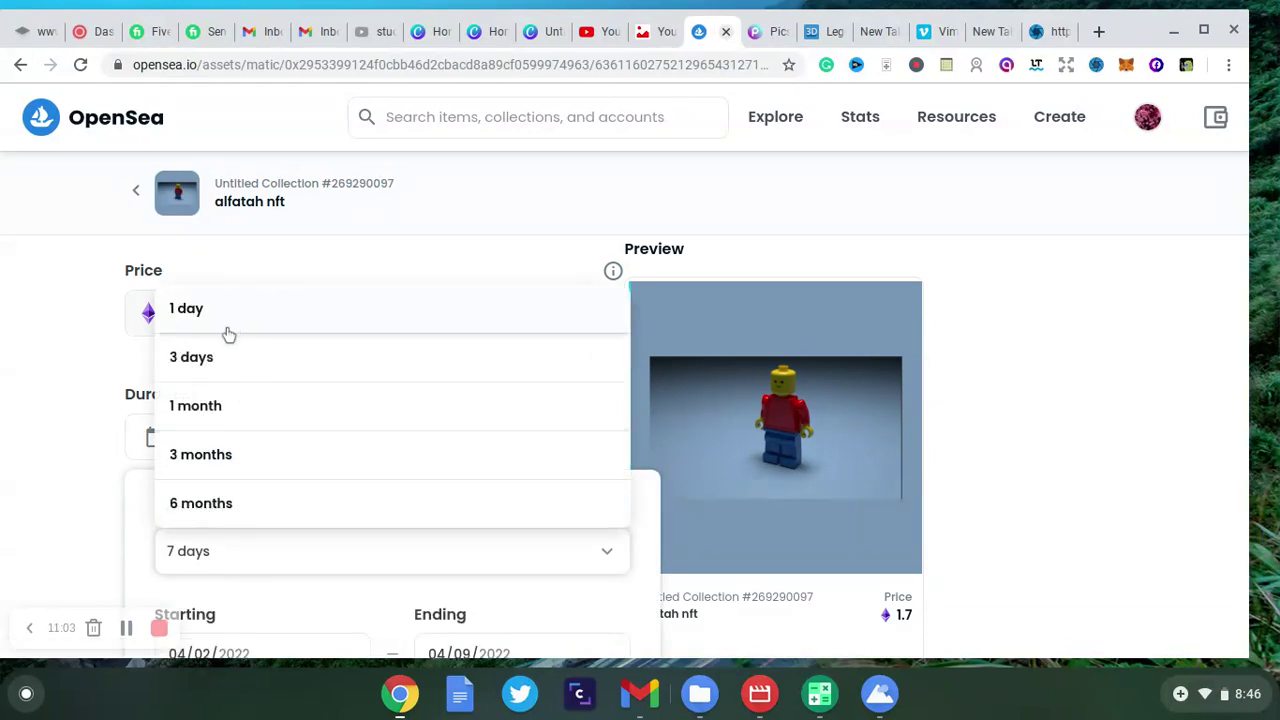
click(226, 411)
click(89, 537)
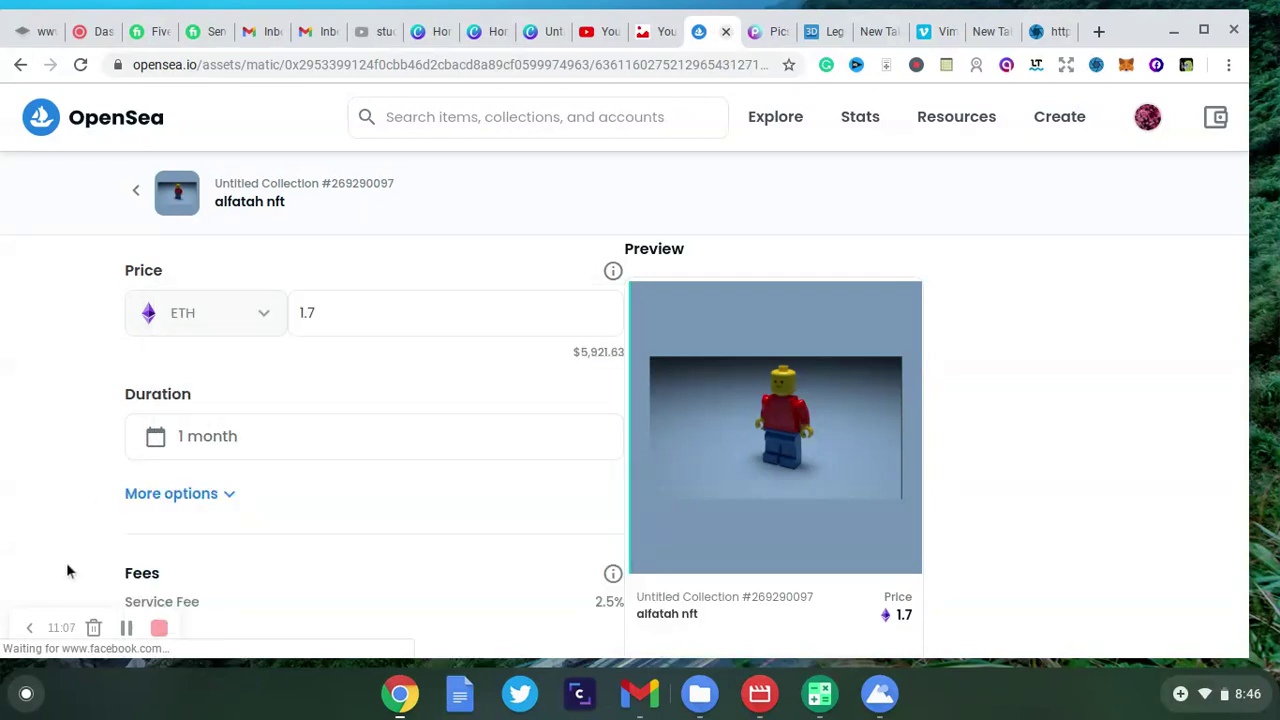
Complete the listing, sign the MetaMask signature request, and return to the item's page.
scroll(66, 562, down, 3)
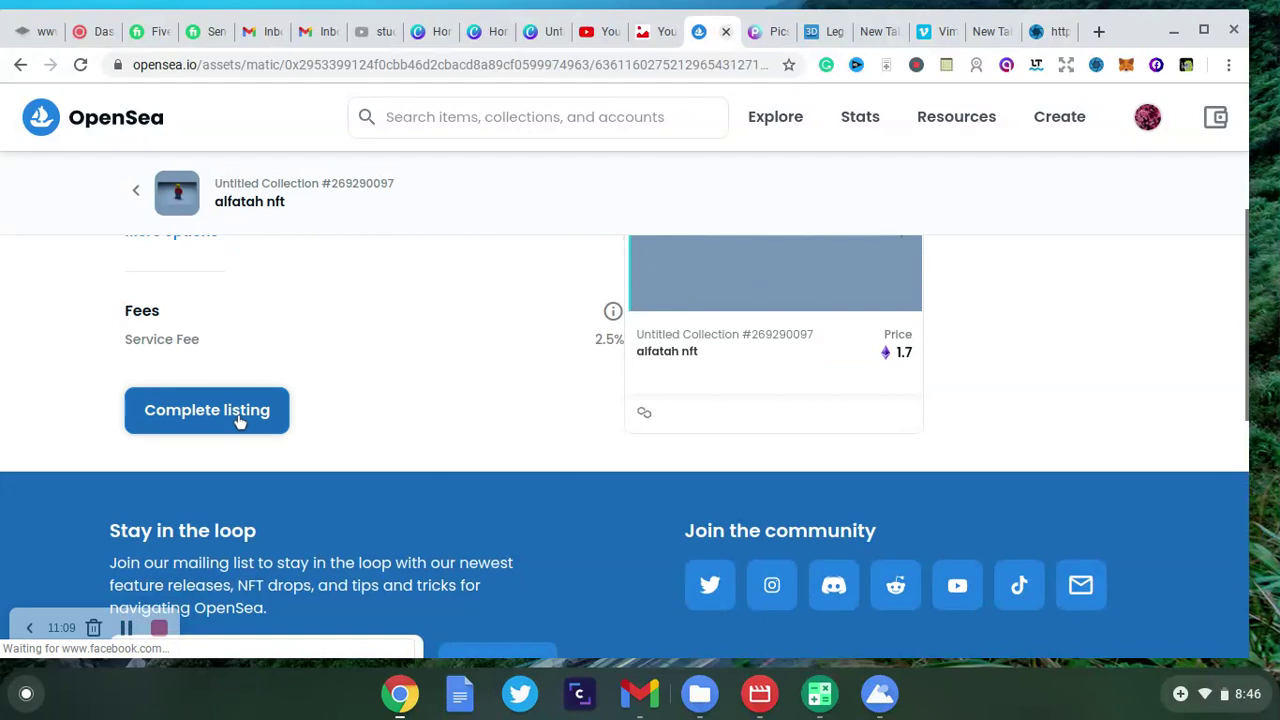
click(238, 419)
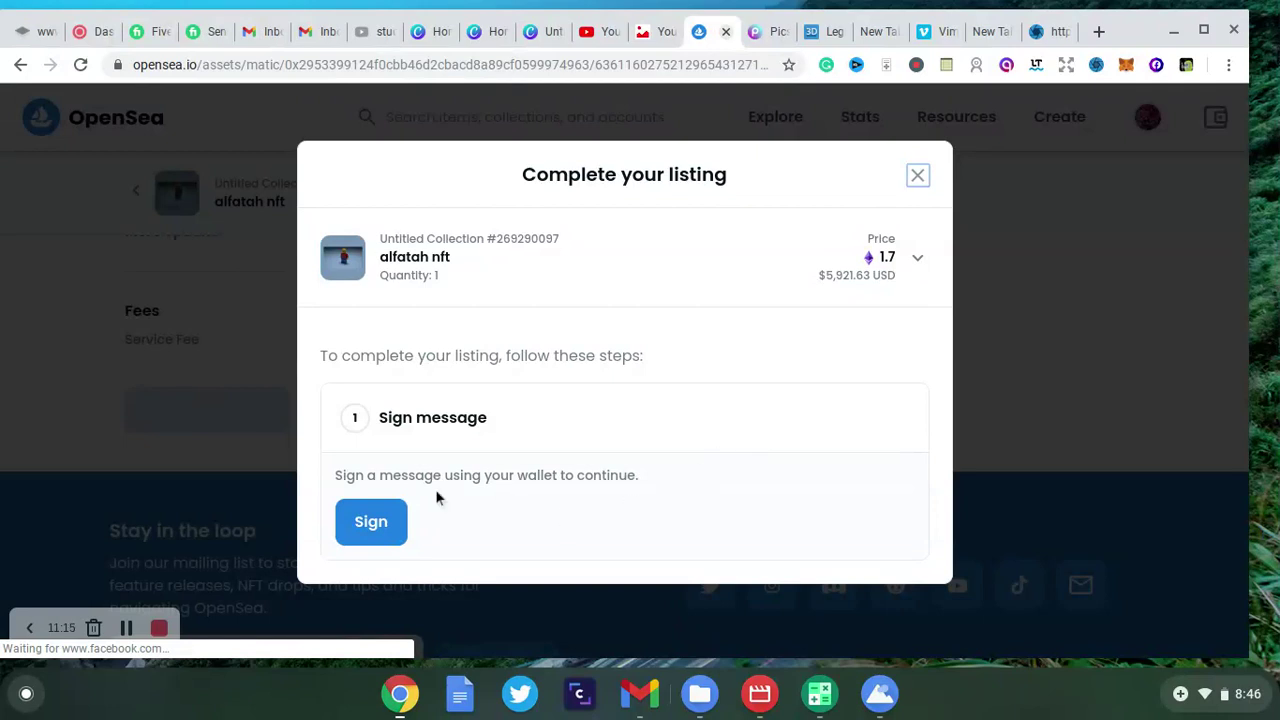
click(346, 531)
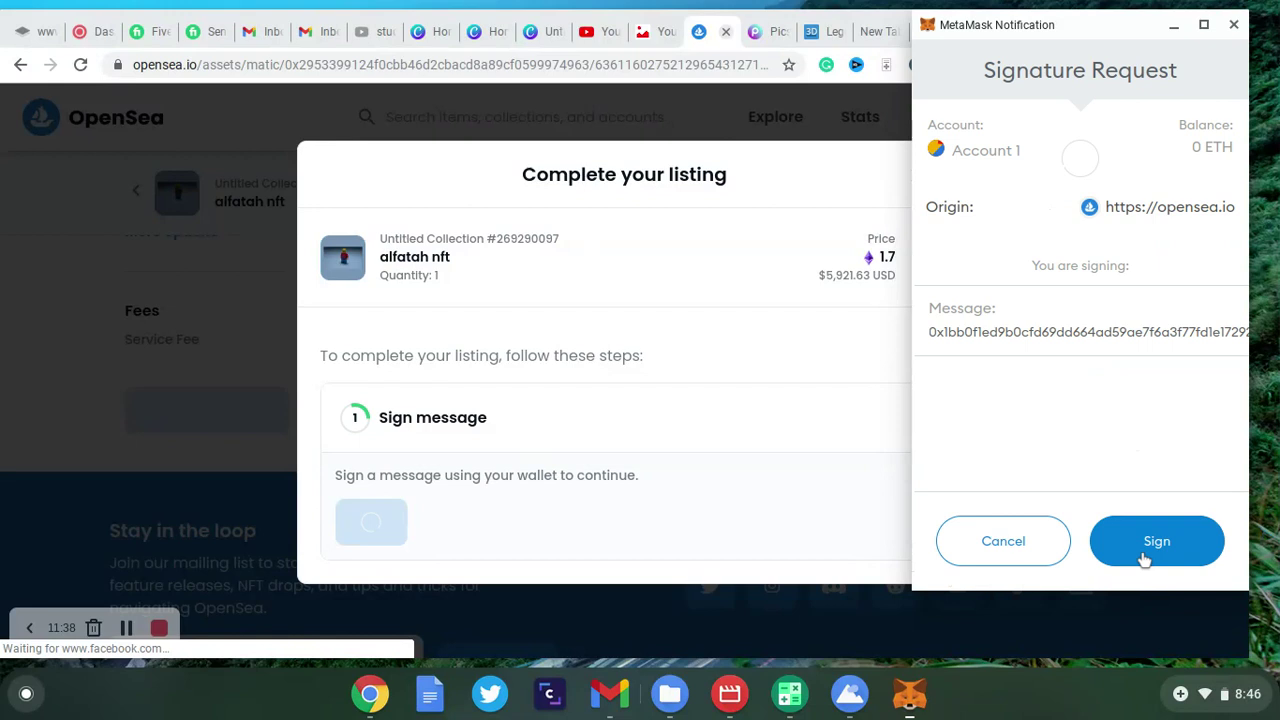
click(1158, 543)
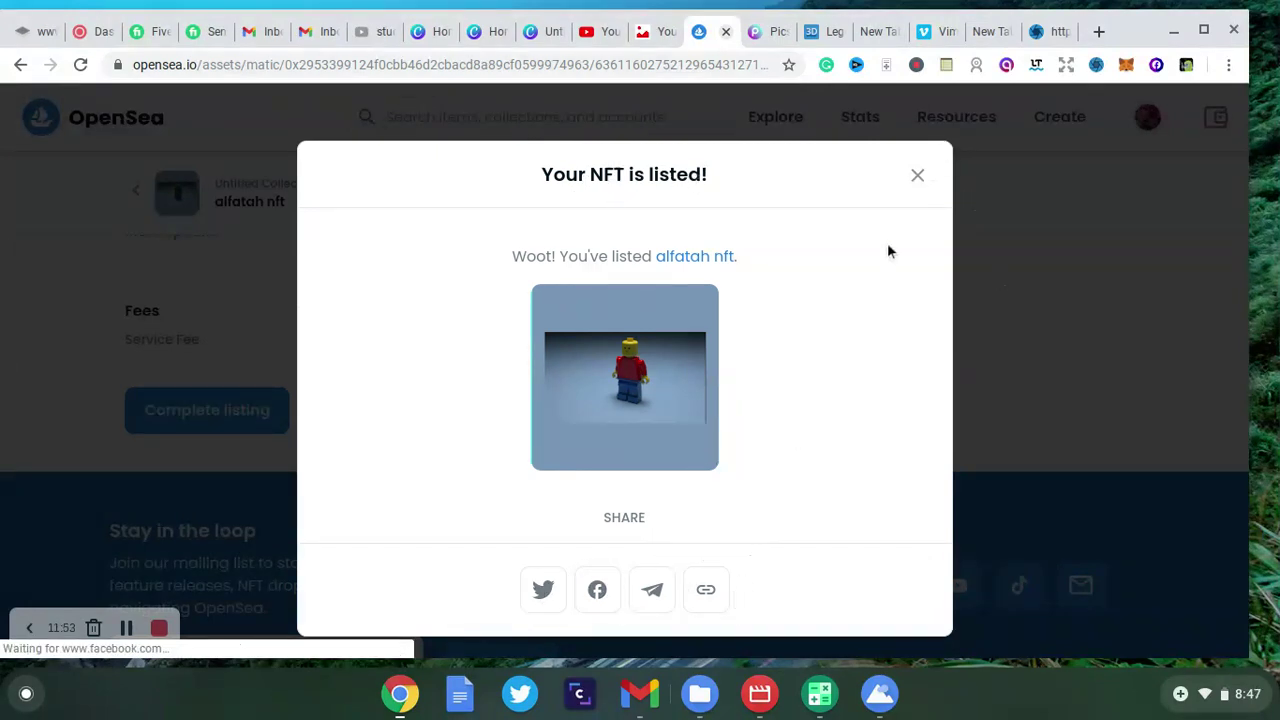
click(917, 176)
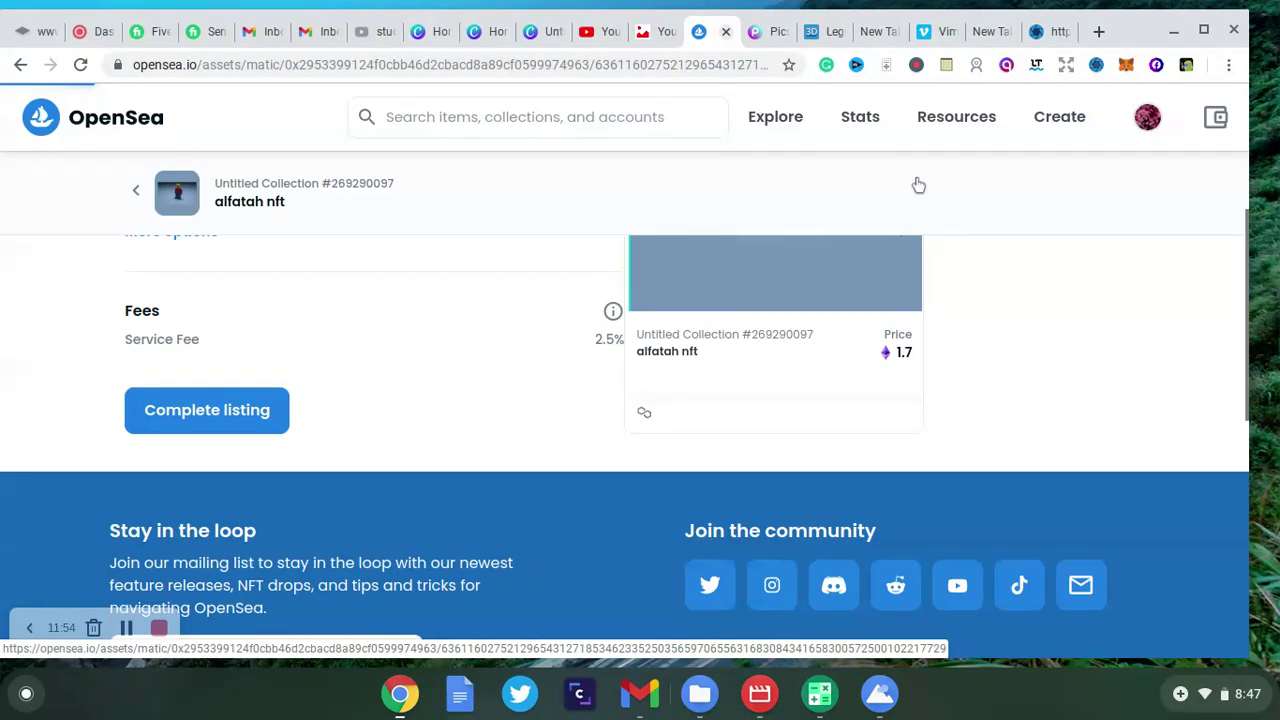
click(229, 194)
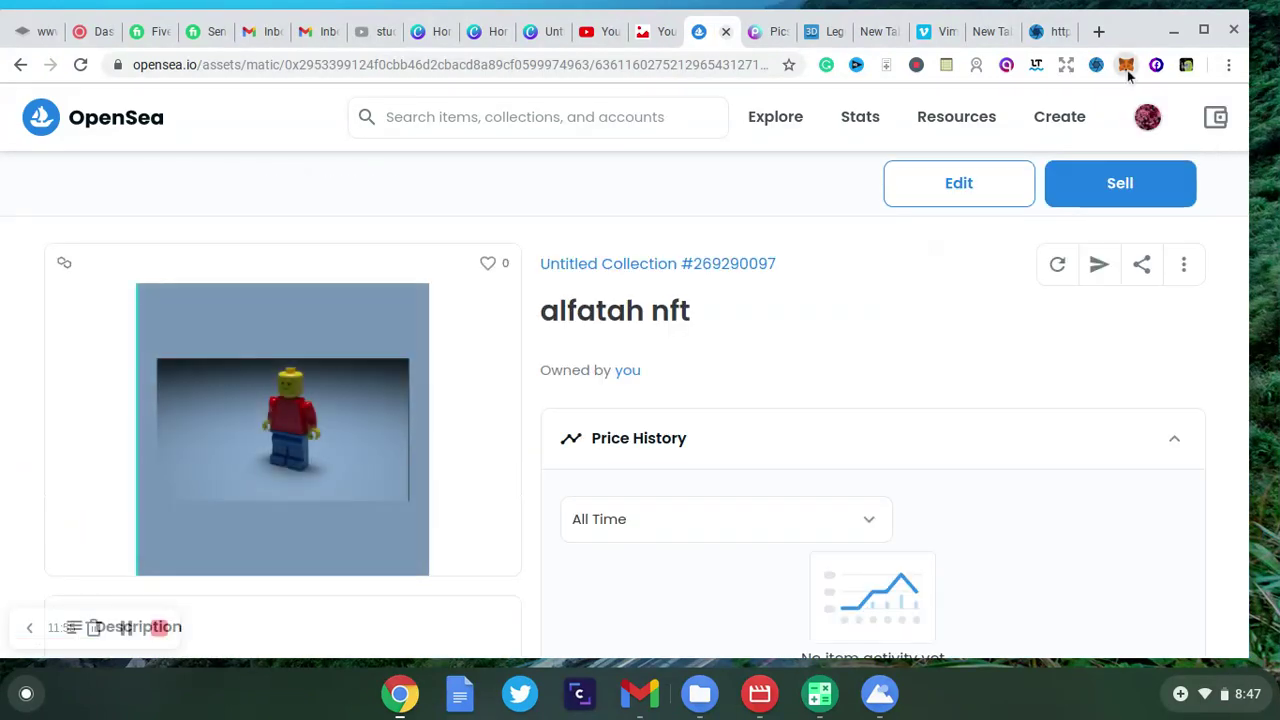
click(1228, 66)
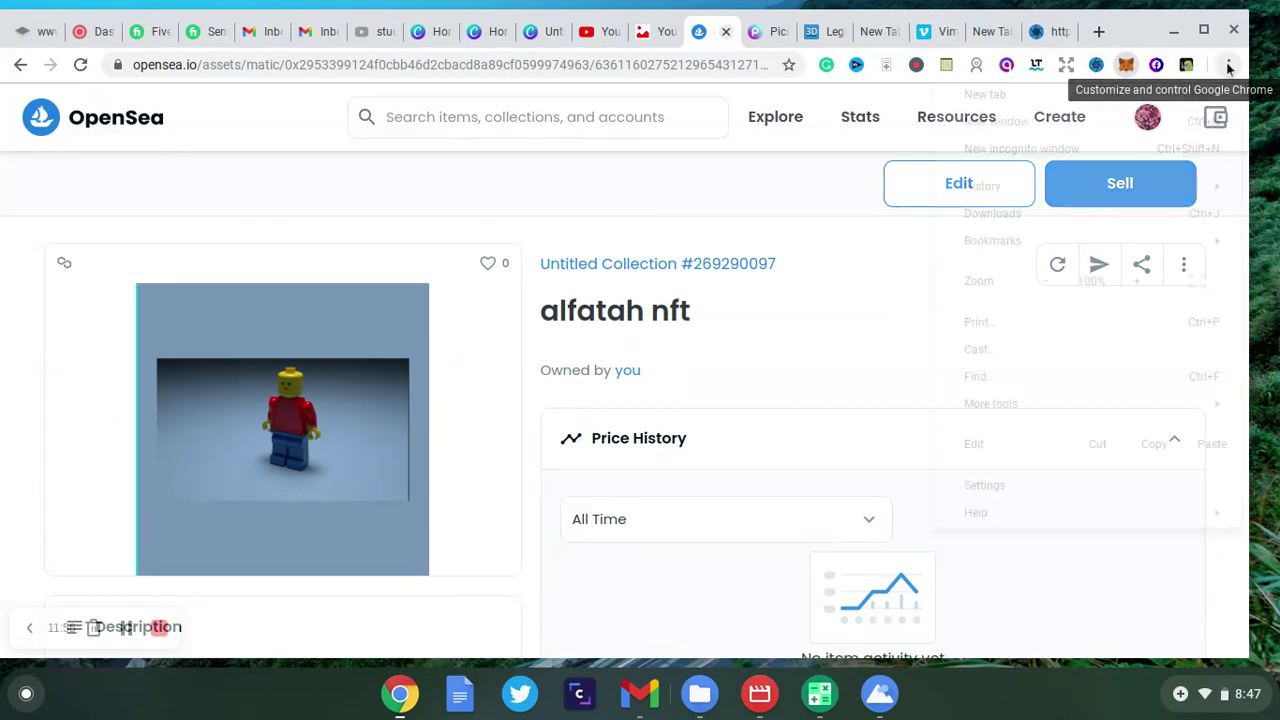
click(24, 700)
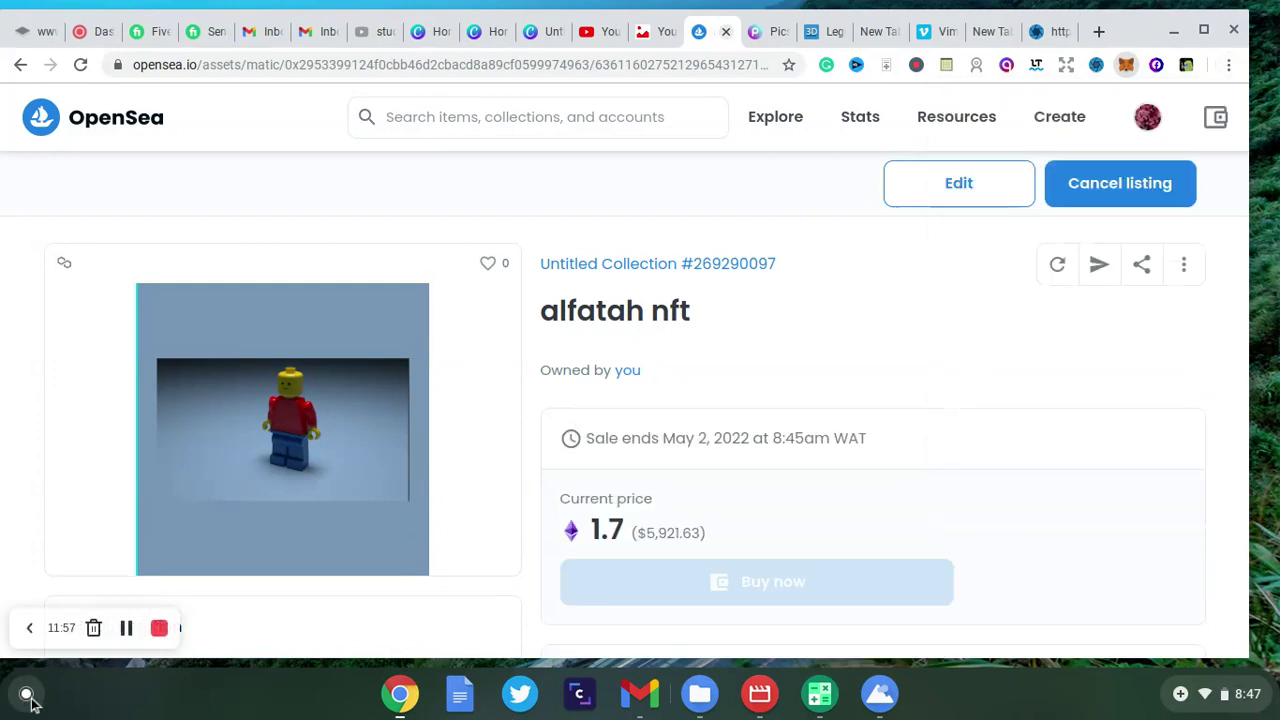
click(1228, 66)
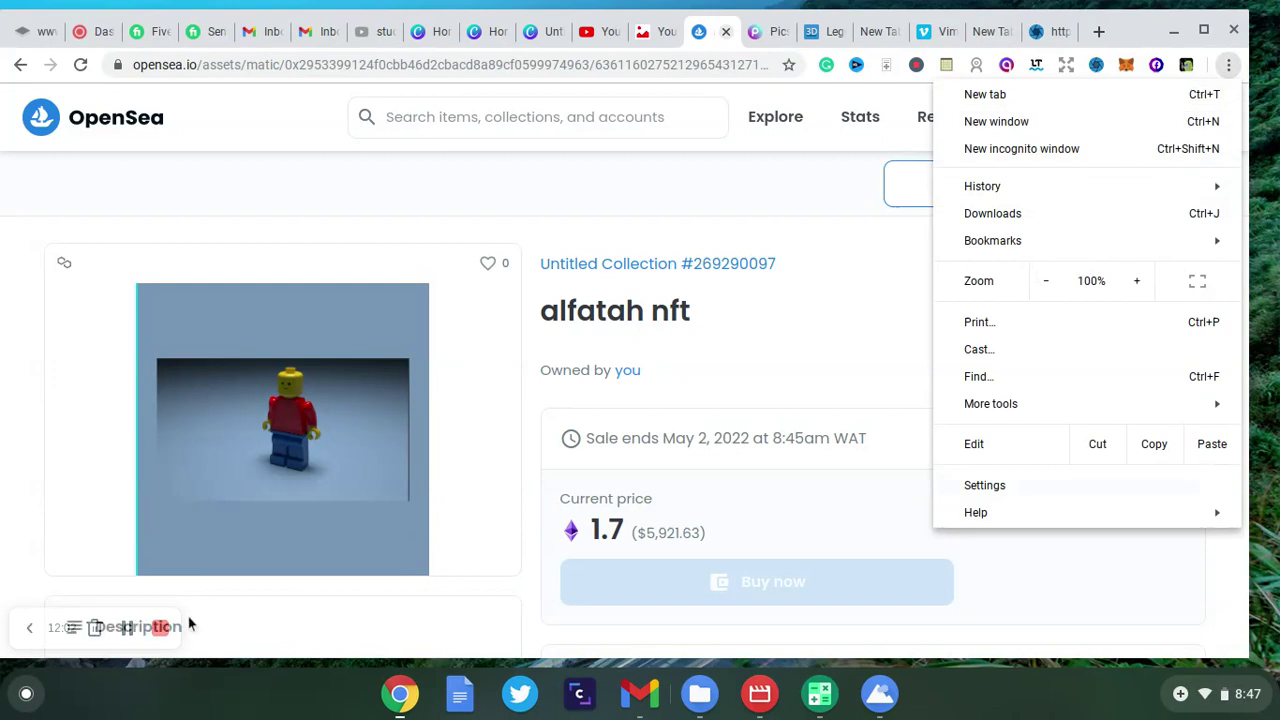
click(125, 631)
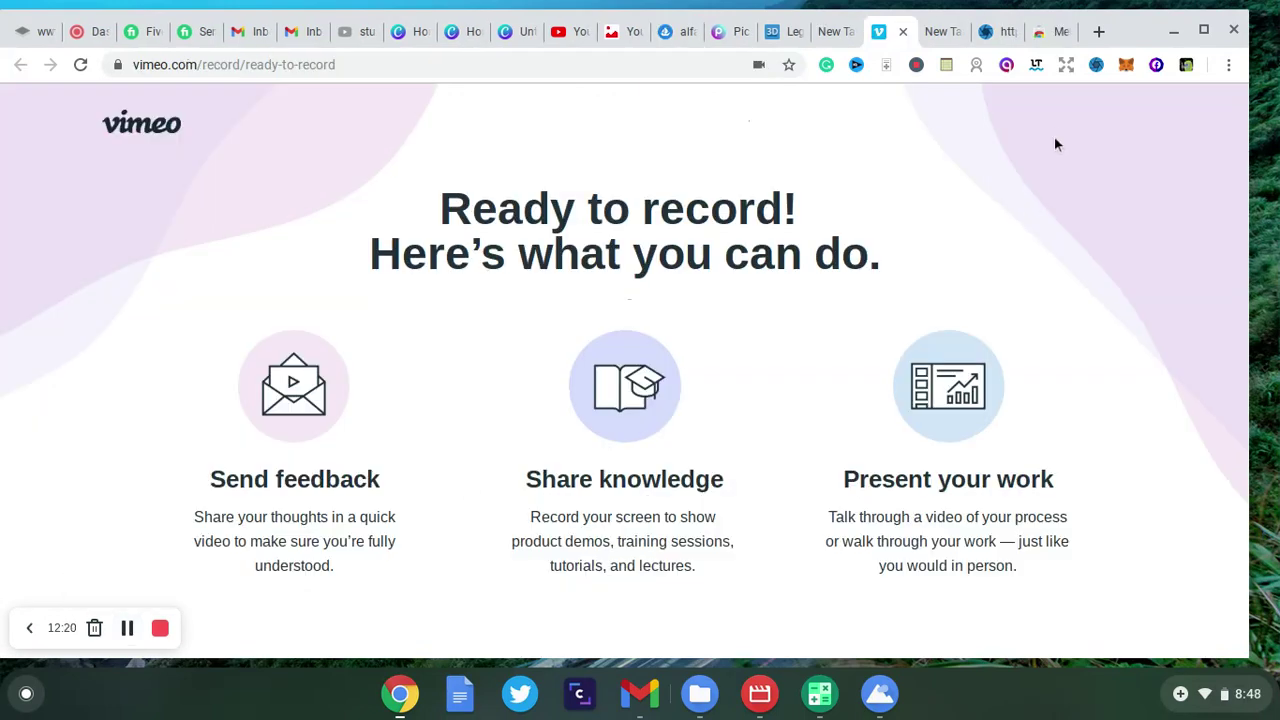
View the MetaMask extension's Chrome Web Store page and look at the account overview in the MetaMask wallet.
click(1057, 30)
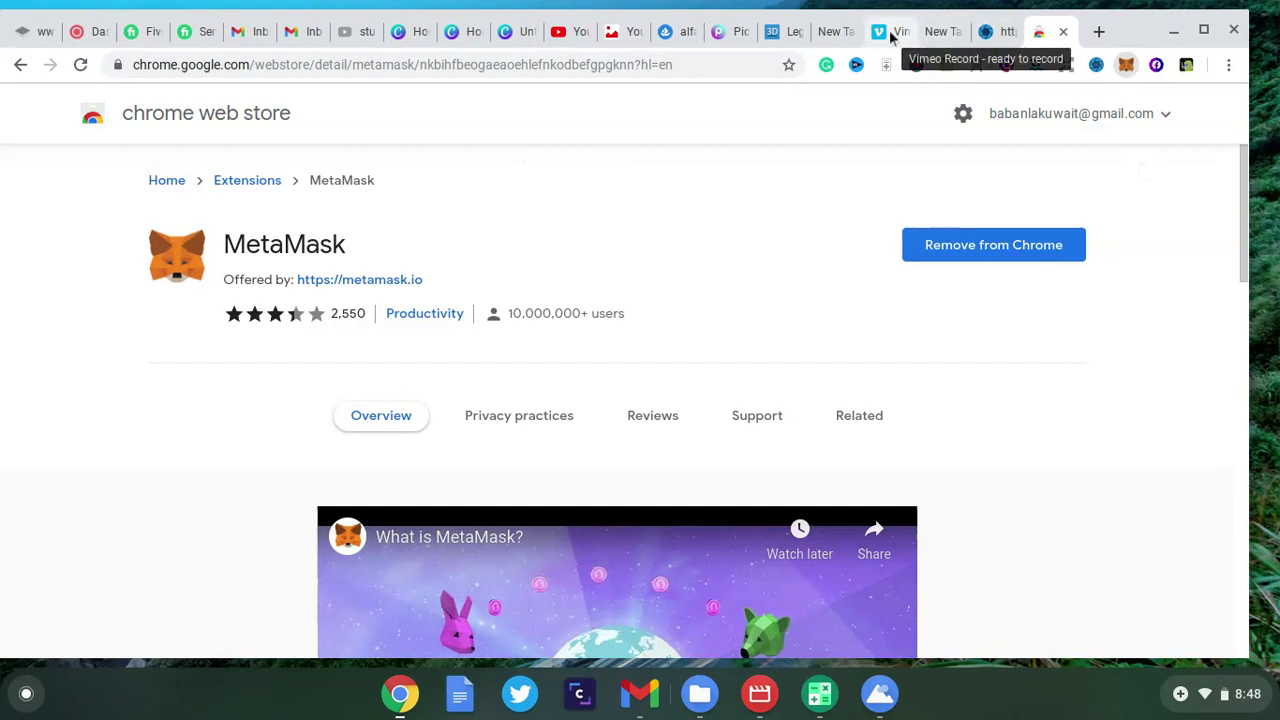
click(1126, 64)
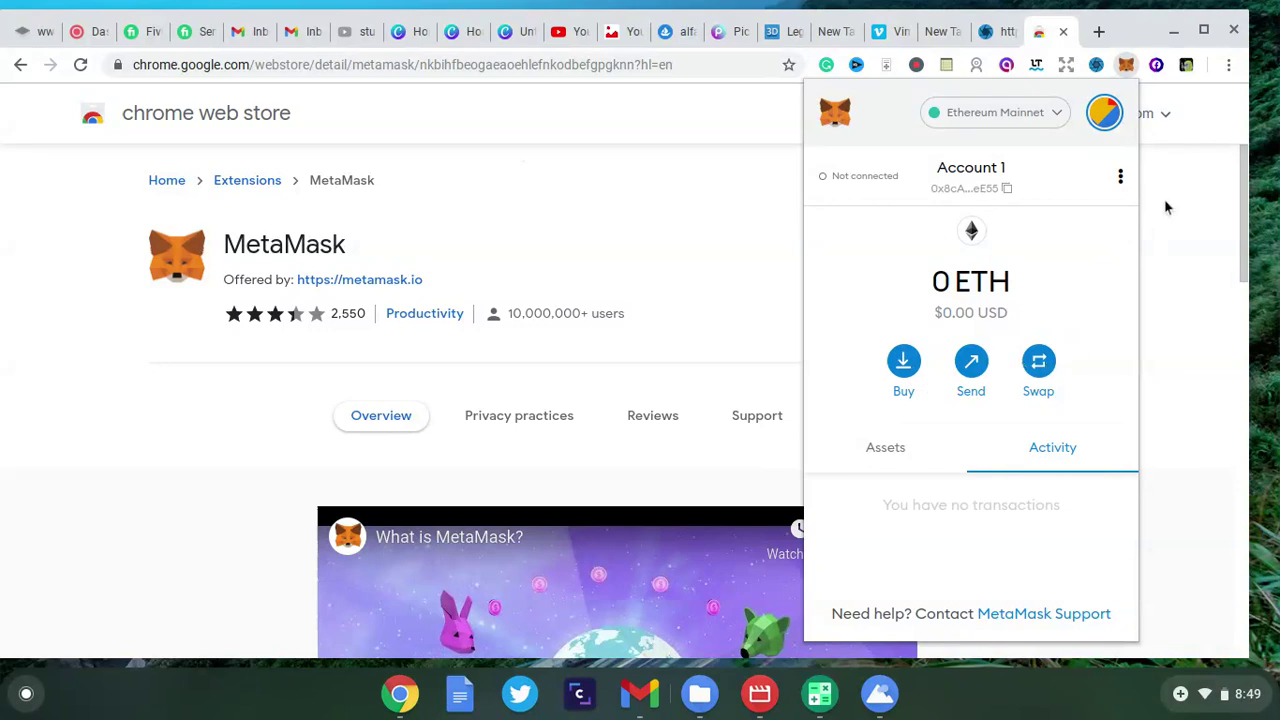
click(887, 33)
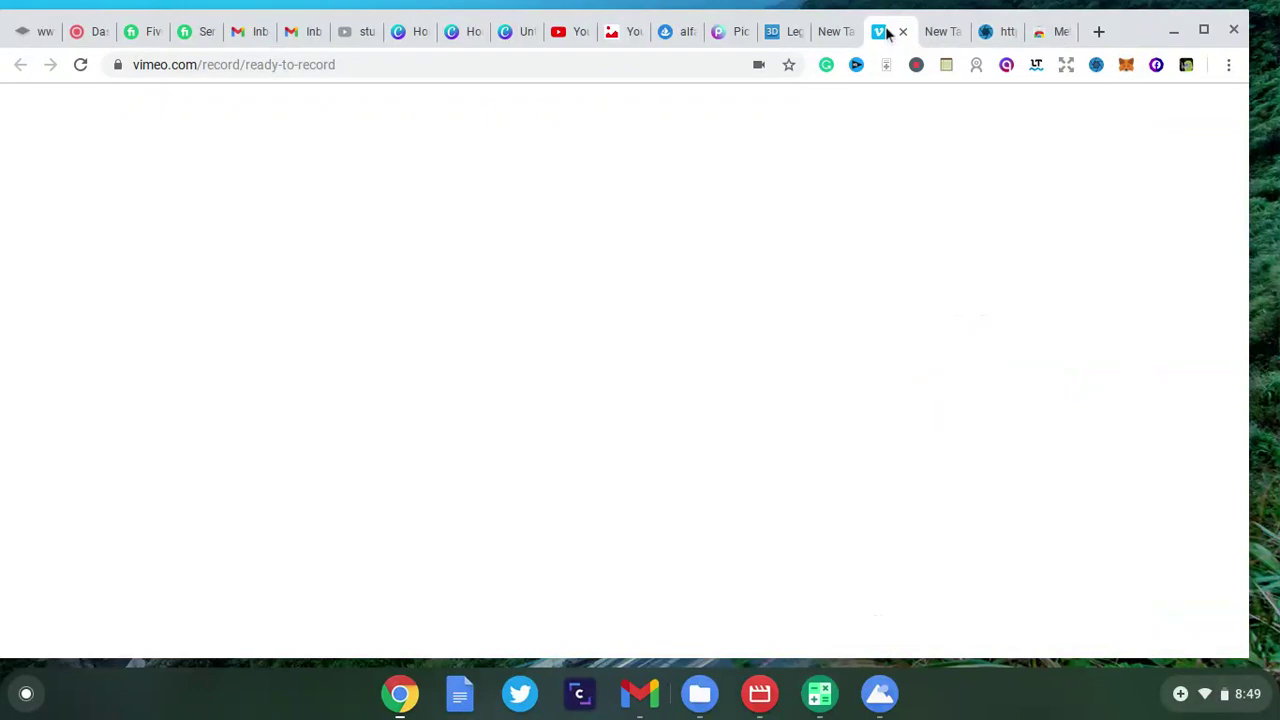